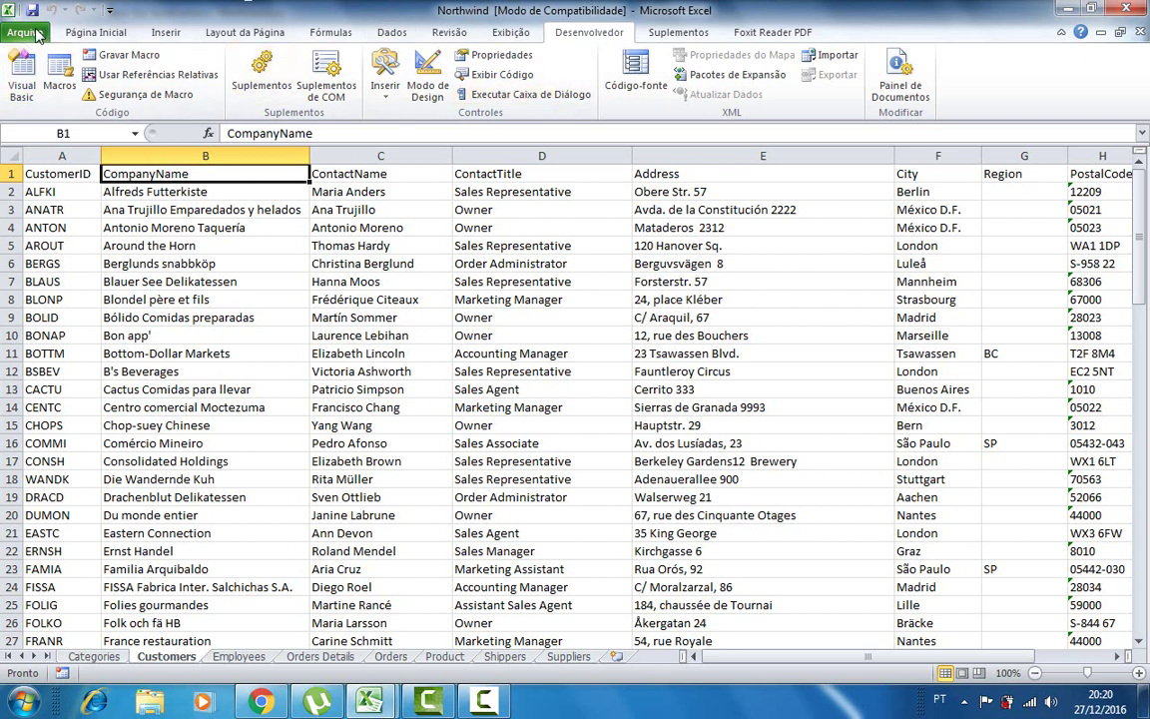
# Turn off the Desenvolvedor tab in Excel Options' ribbon customization.
pyautogui.click(35, 32)
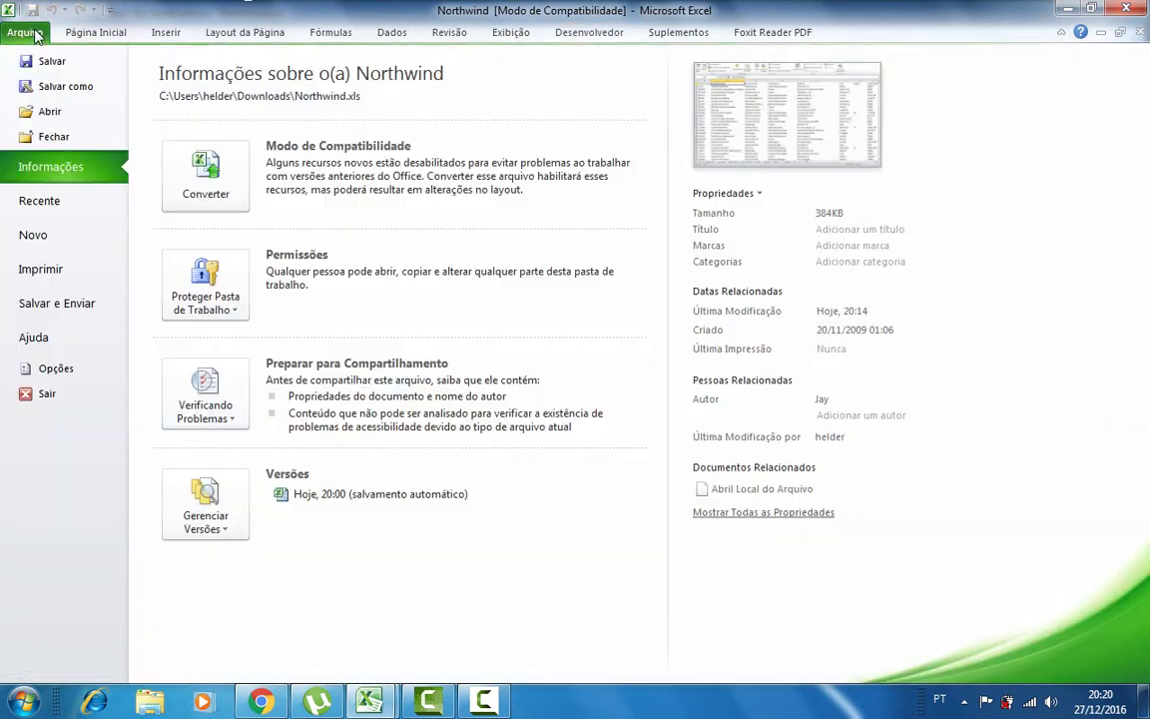
pyautogui.click(52, 370)
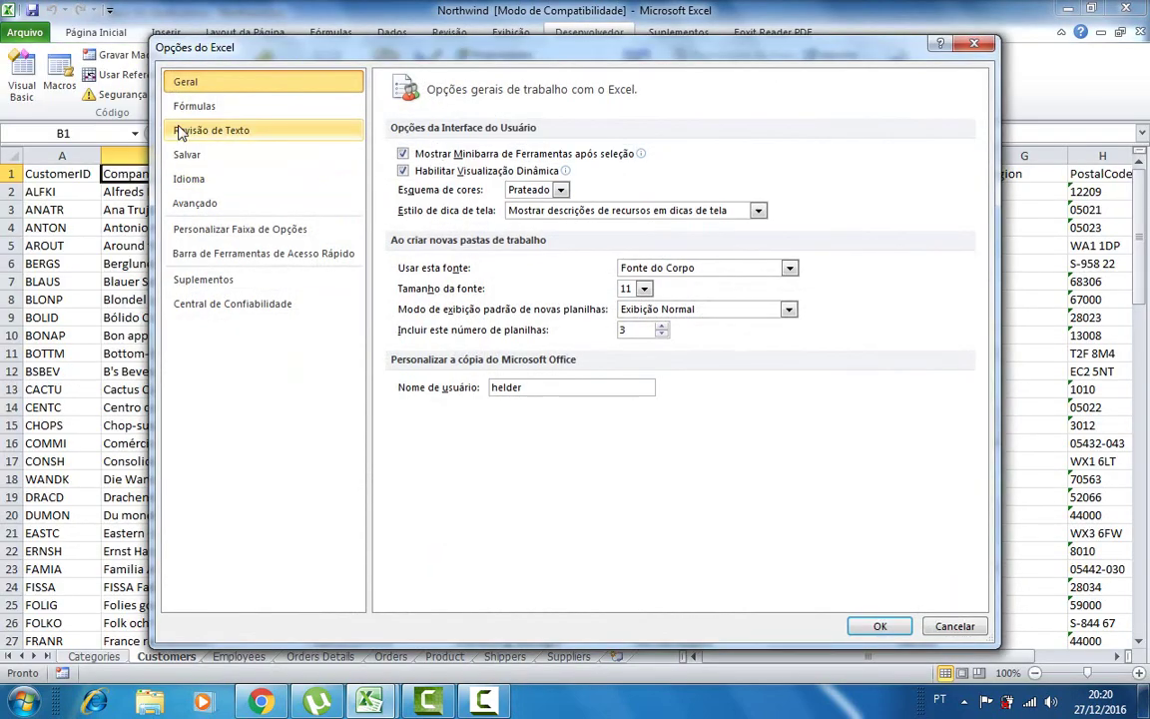
pyautogui.click(232, 238)
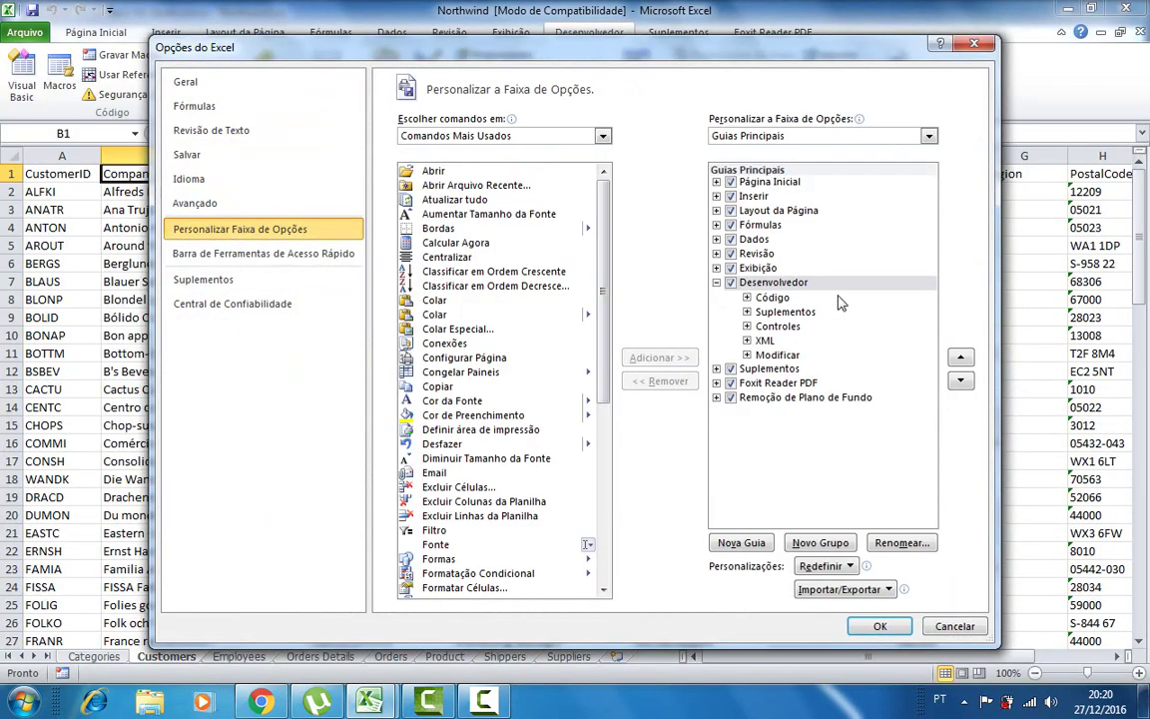
pyautogui.click(731, 284)
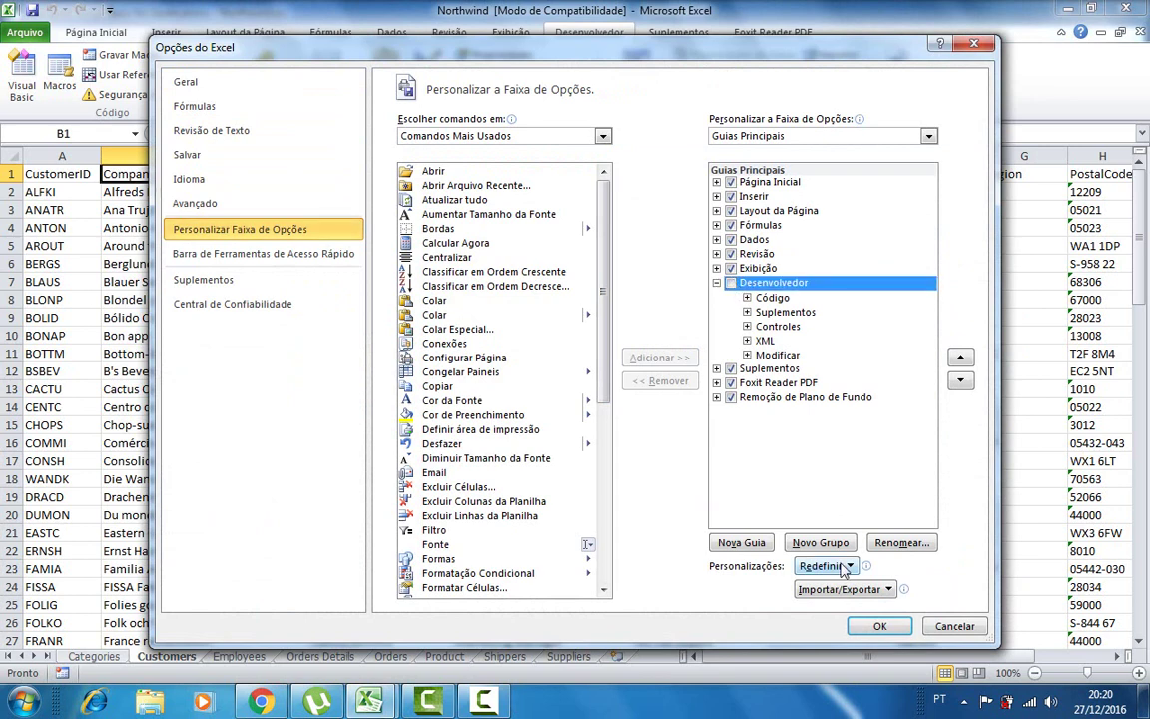
pyautogui.click(877, 625)
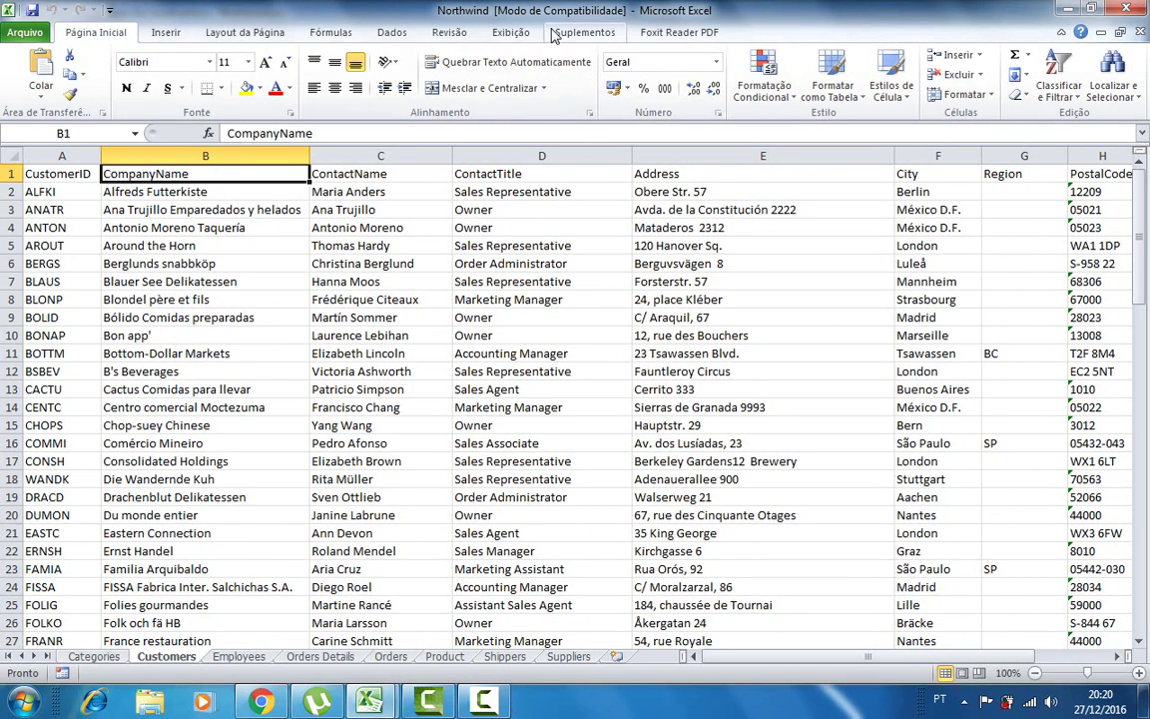
# Turn the Desenvolvedor tab back on in Excel Options' ribbon customization.
pyautogui.click(22, 35)
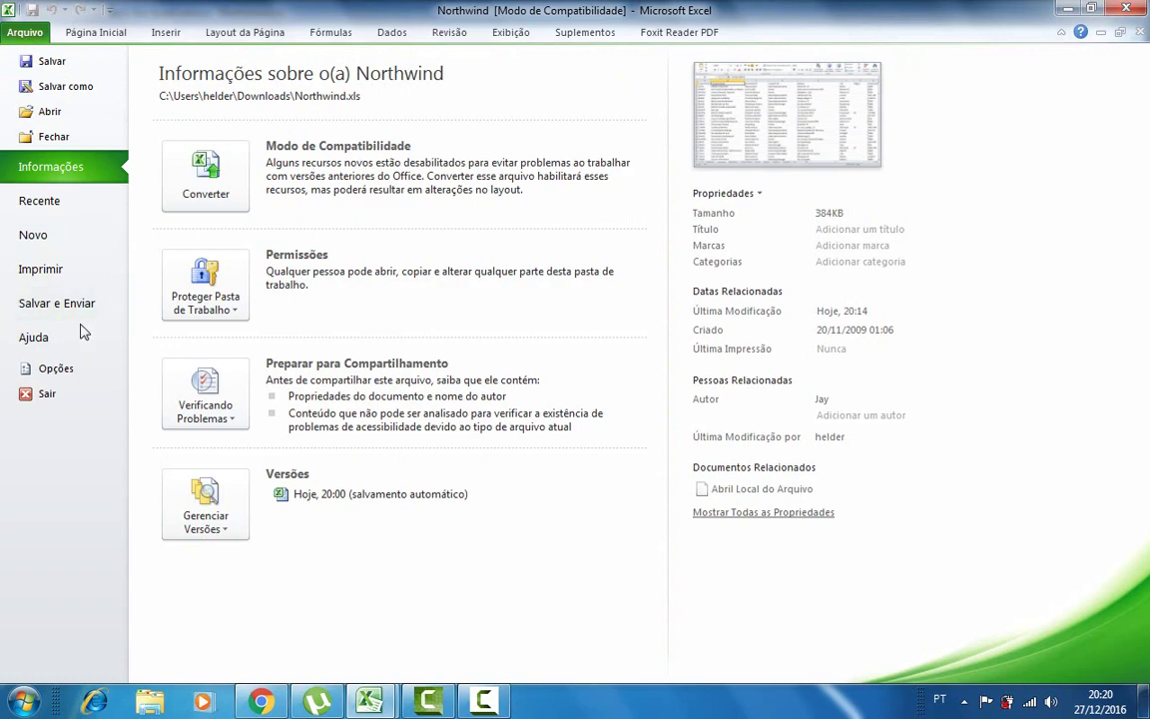
pyautogui.click(66, 375)
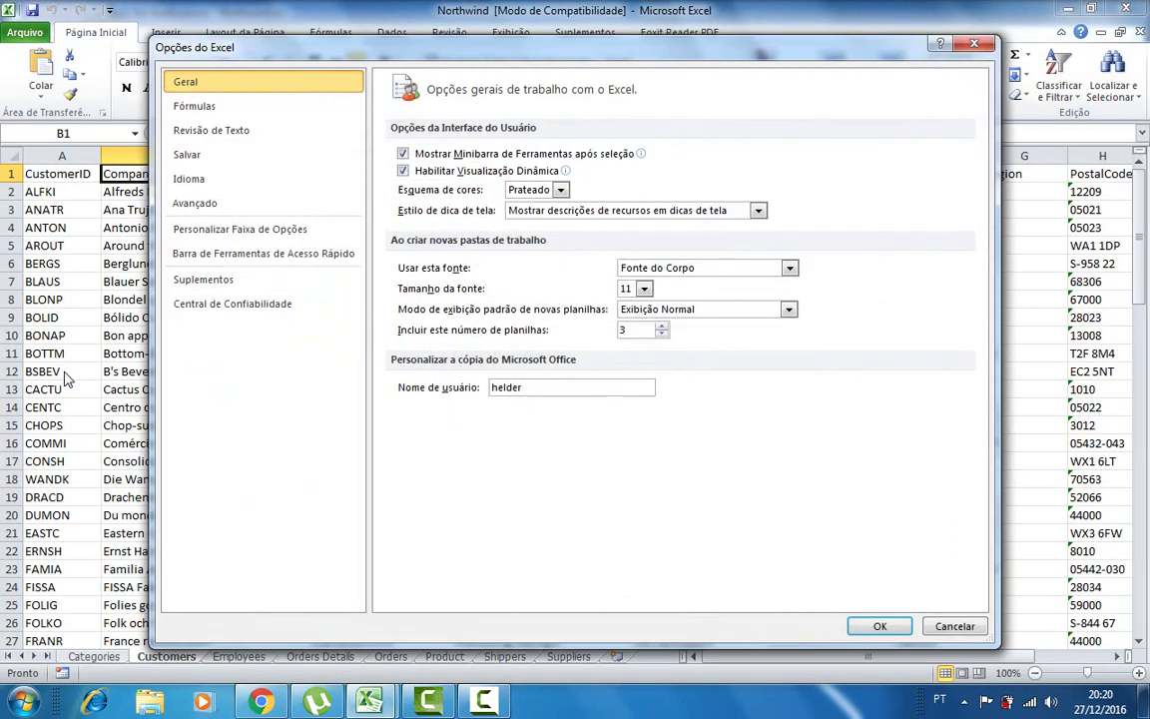
pyautogui.click(240, 229)
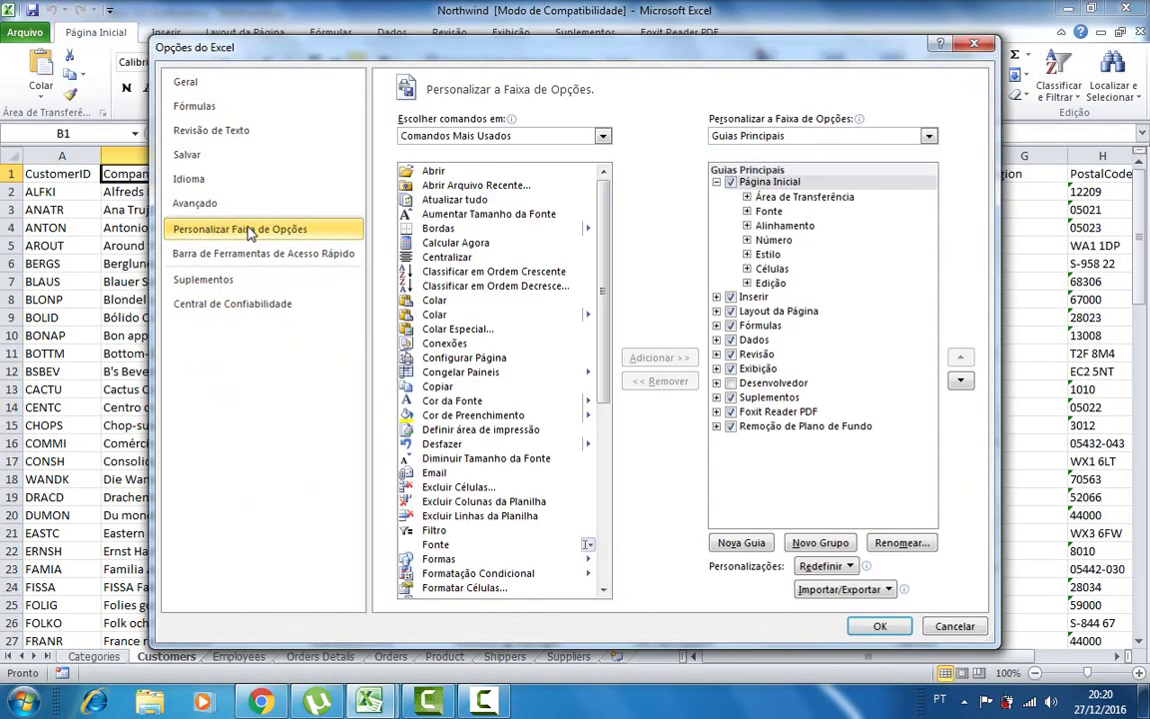
pyautogui.click(730, 382)
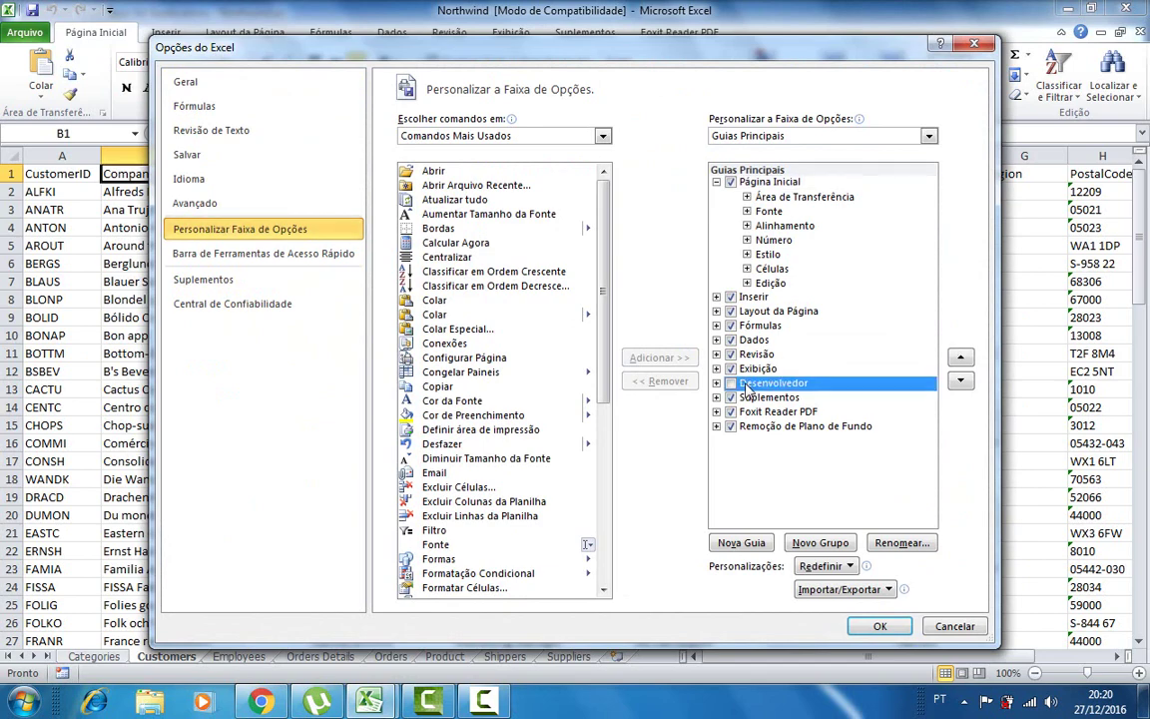
pyautogui.click(880, 626)
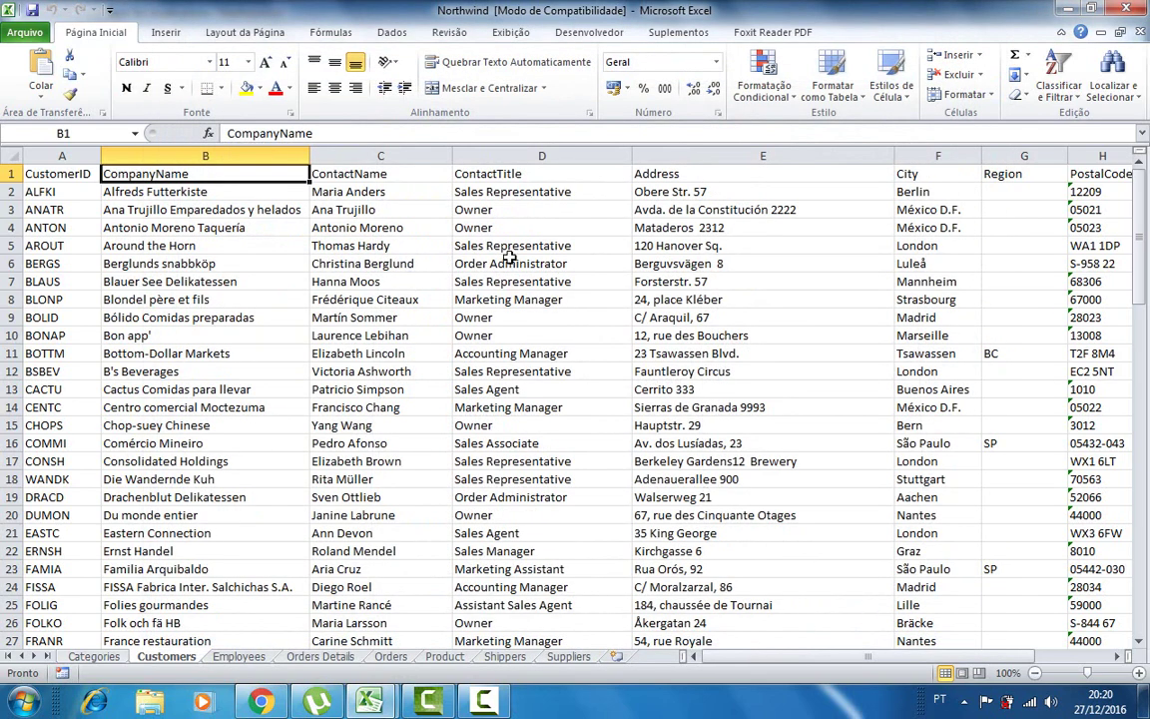
# Record a macro named ClassificaCompanyName with shortcut Ctrl+c and an author/function description.
pyautogui.click(586, 35)
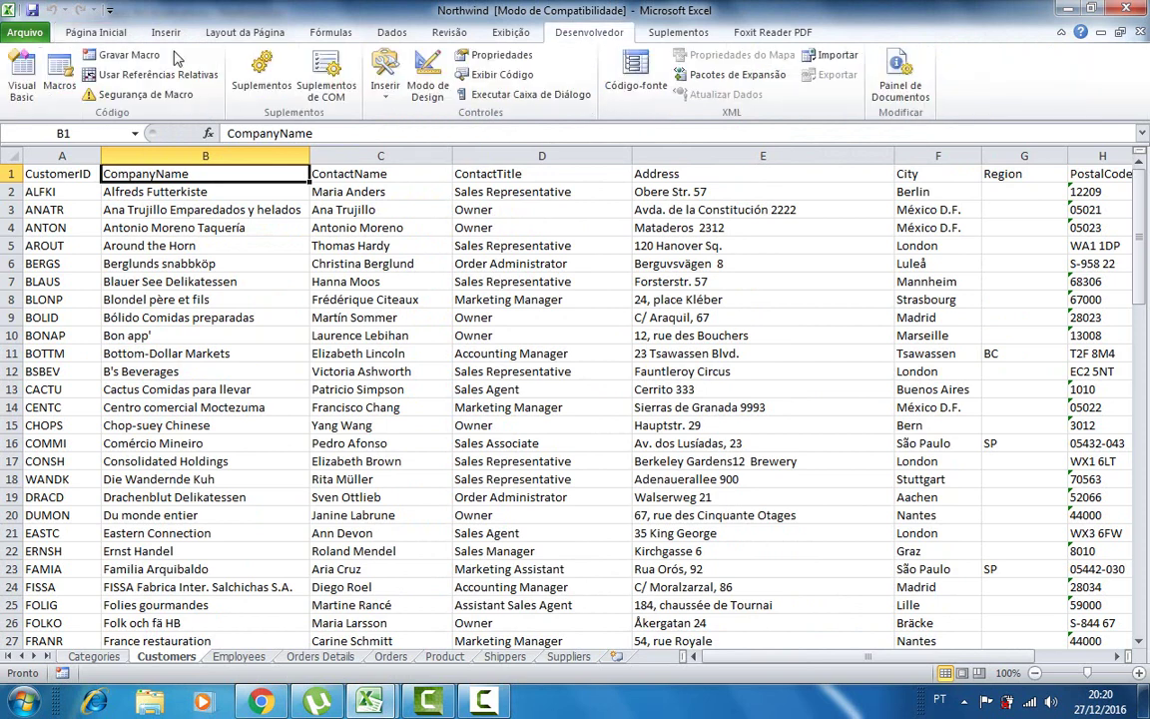
pyautogui.click(125, 55)
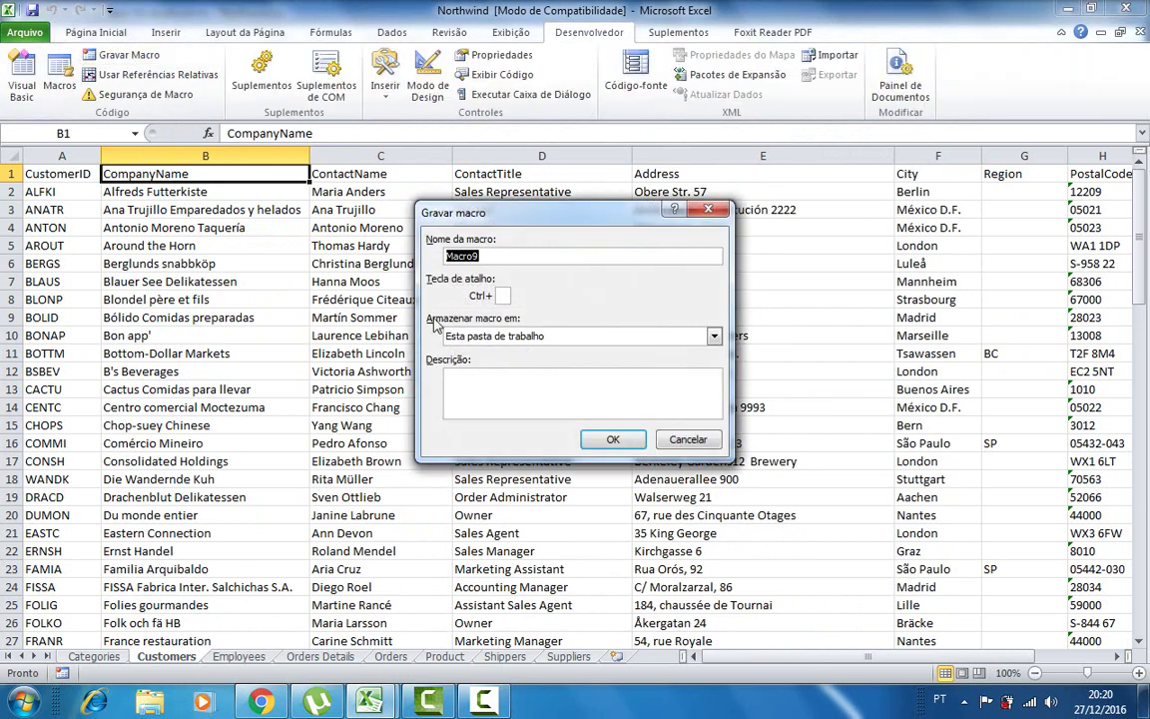
pyautogui.write('ClassificaCompany')
pyautogui.write('Name')
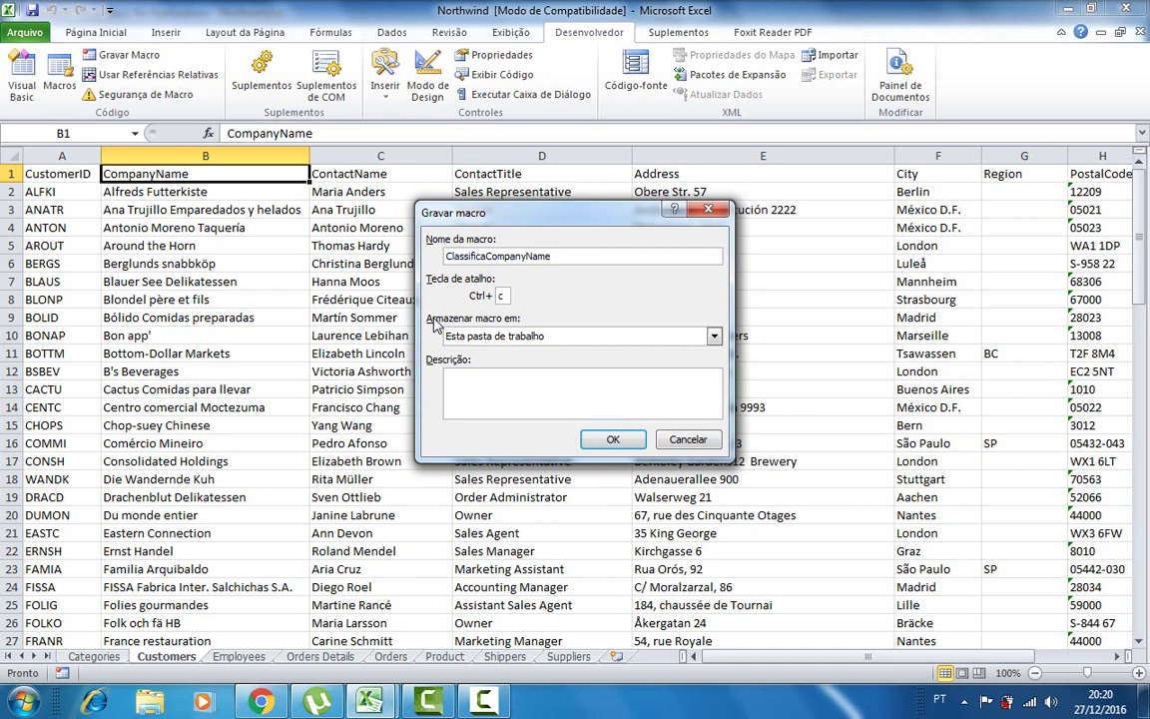
pyautogui.doubleClick(502, 296)
pyautogui.write('d')
pyautogui.write('C')
pyautogui.press('BackSpace')
pyautogui.write('c')
pyautogui.click(468, 378)
pyautogui.write('Held')
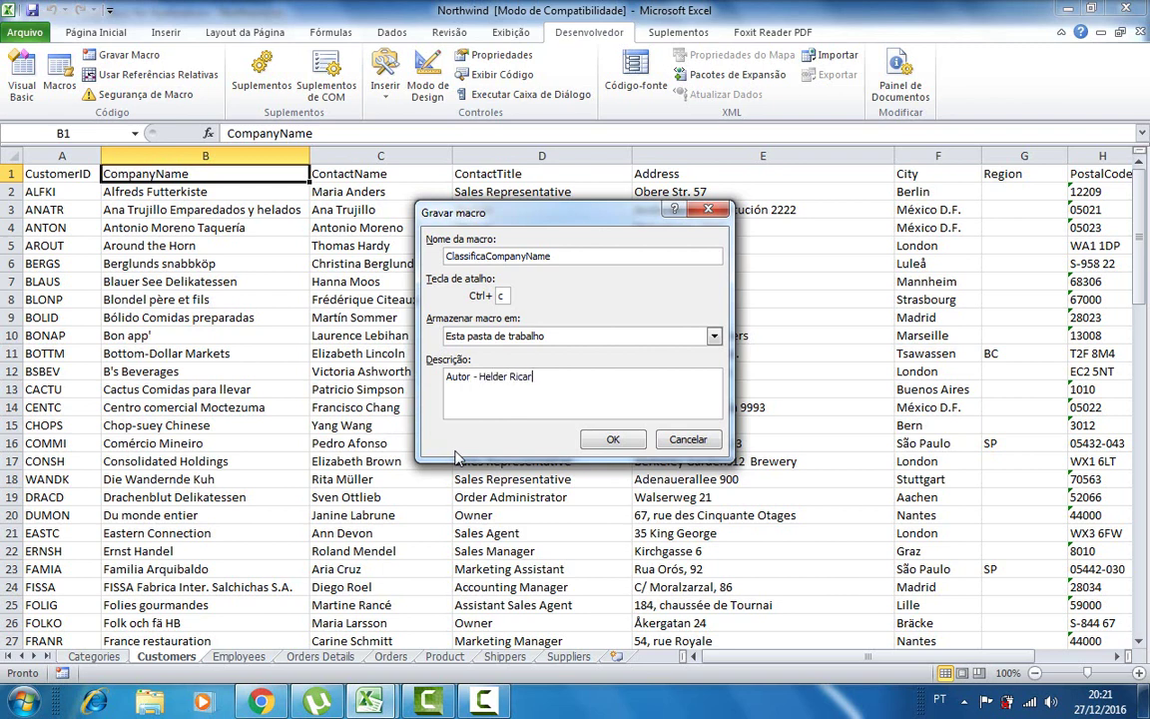
pyautogui.write('do ')
pyautogui.write('Classi')
pyautogui.write('fica C')
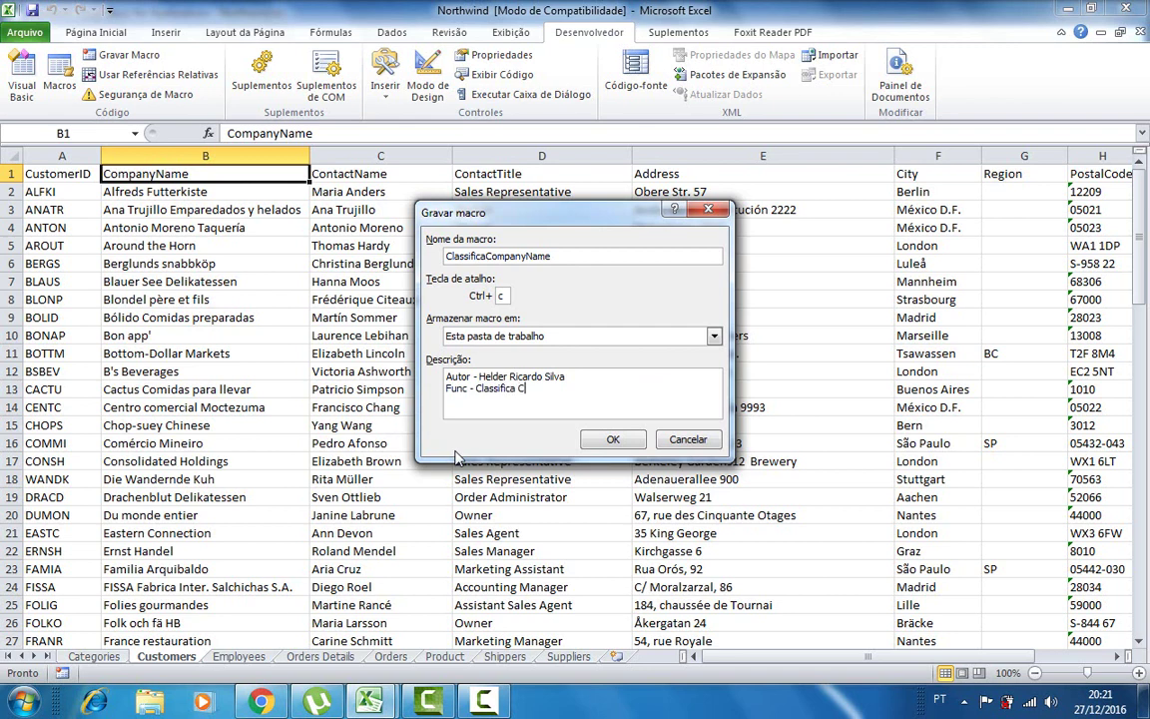
pyautogui.write('ompanyN')
pyautogui.write('ame')
pyautogui.click(613, 442)
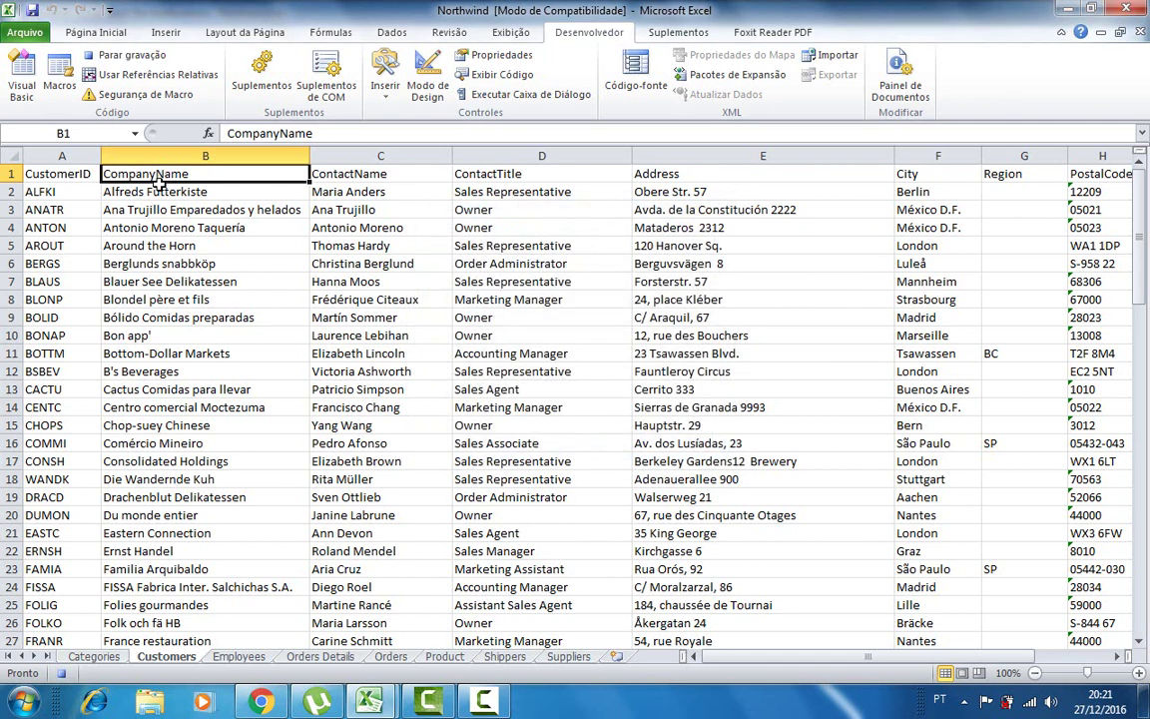
# Sort the Customers data A–Z by CompanyName from cell B1, then stop recording.
pyautogui.click(190, 228)
pyautogui.click(213, 173)
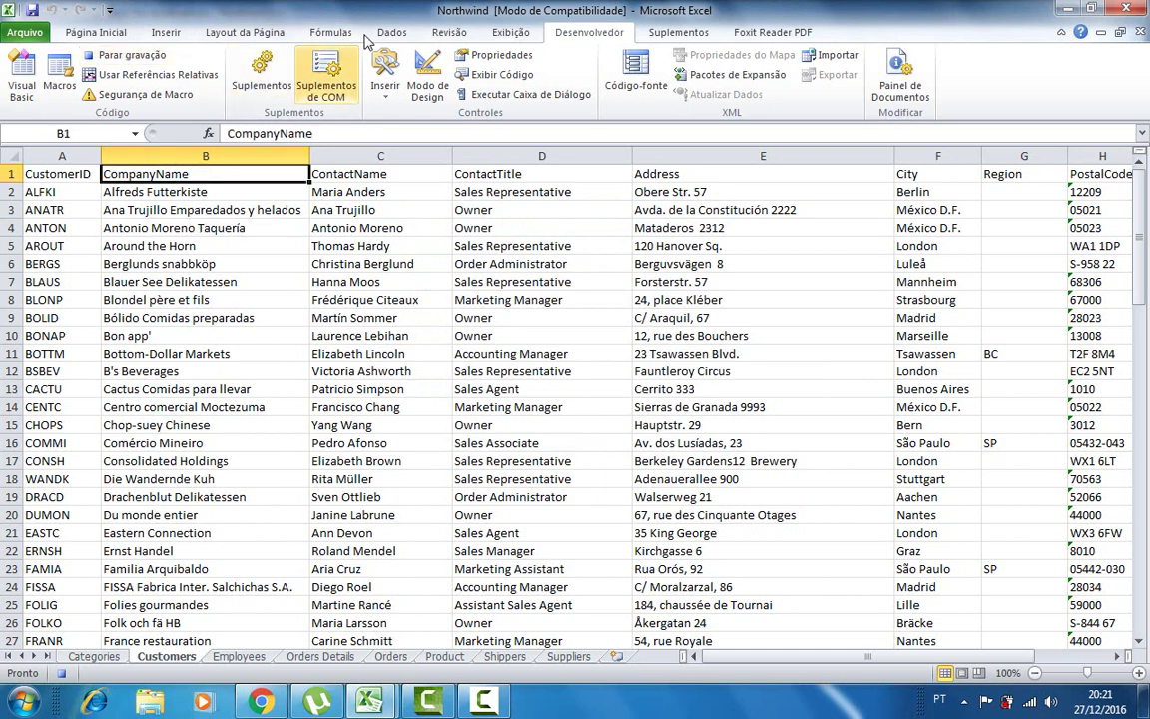
pyautogui.click(391, 32)
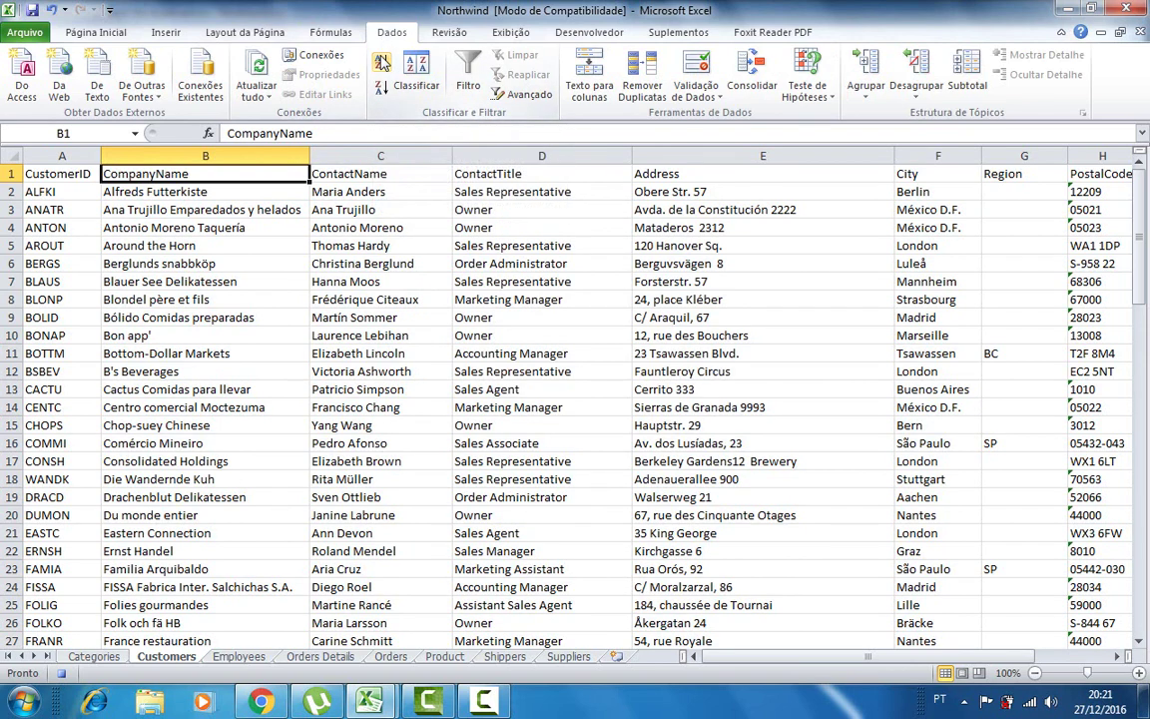
pyautogui.click(583, 36)
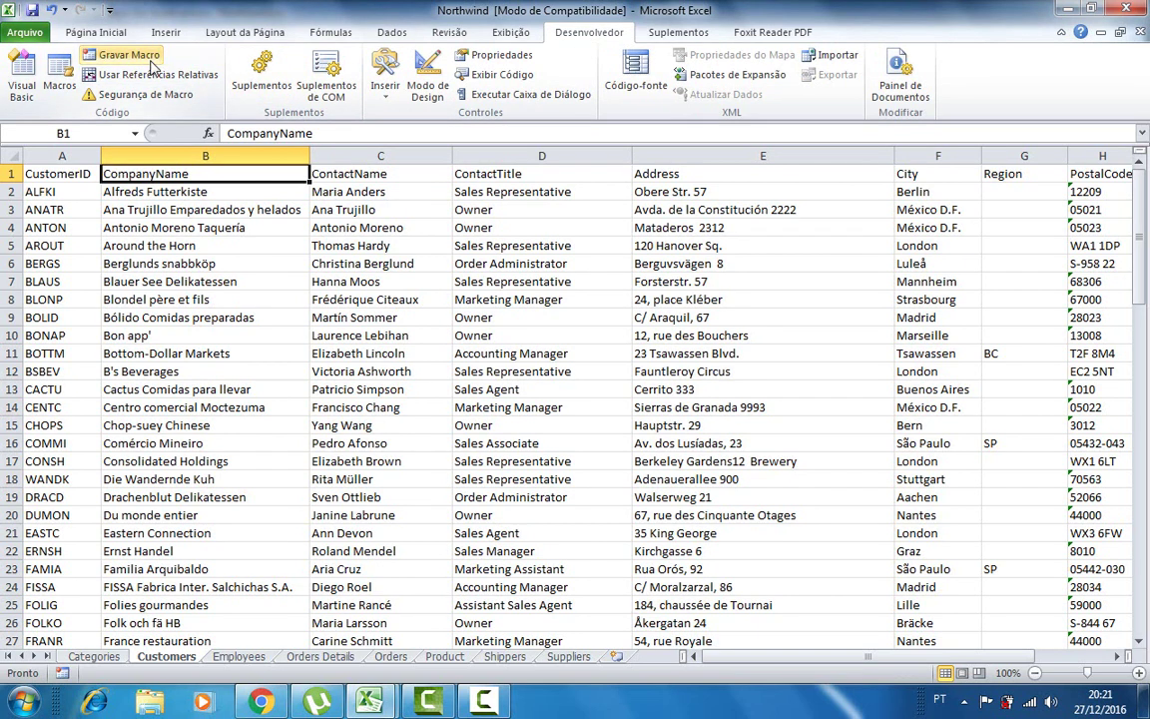
# Sort the rows A–Z by ContactName, then run the macro to restore CompanyName order.
pyautogui.click(350, 171)
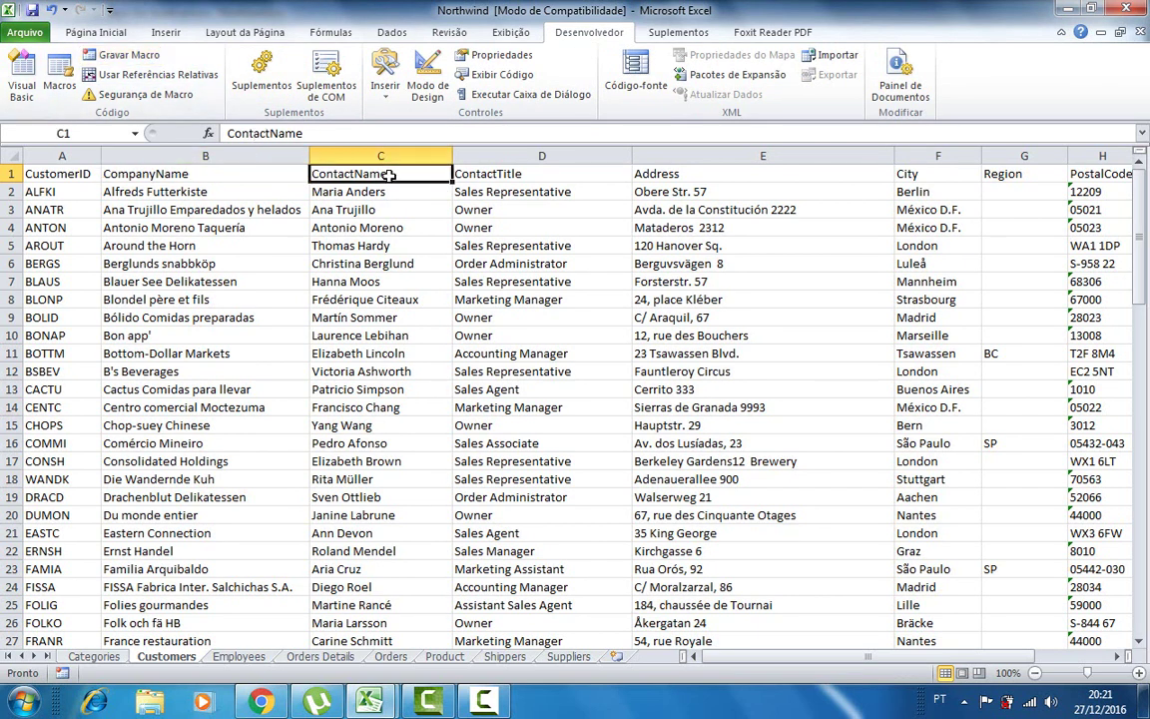
pyautogui.click(96, 32)
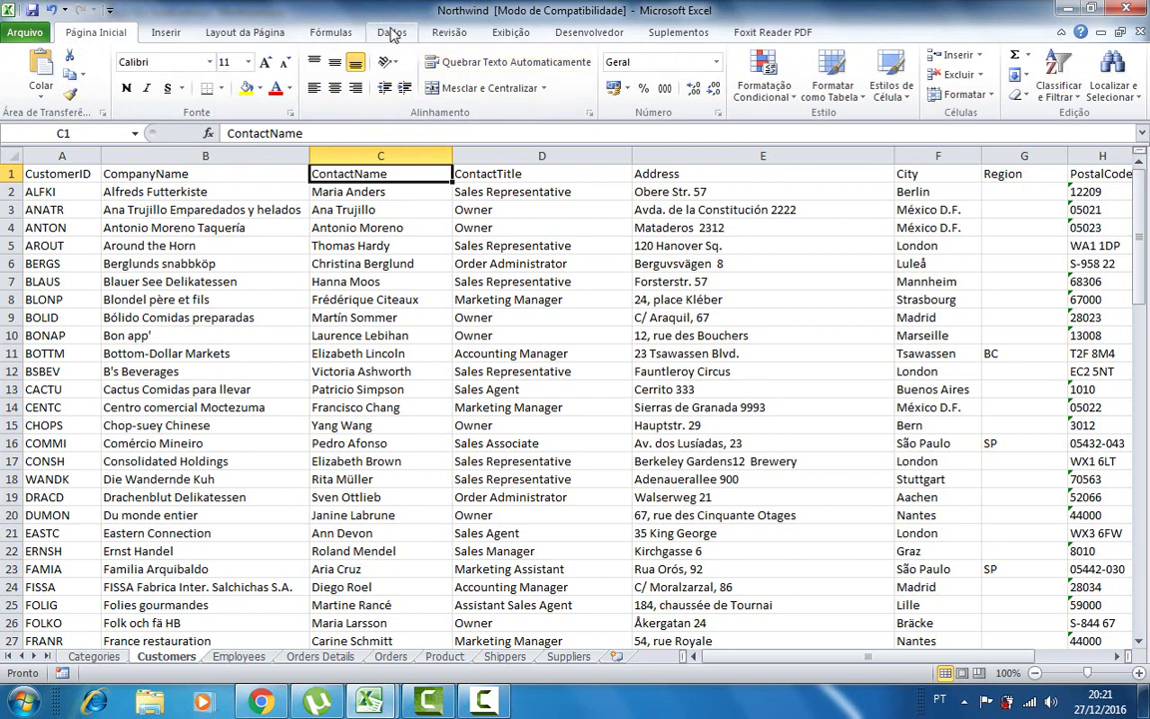
pyautogui.click(393, 33)
pyautogui.click(381, 65)
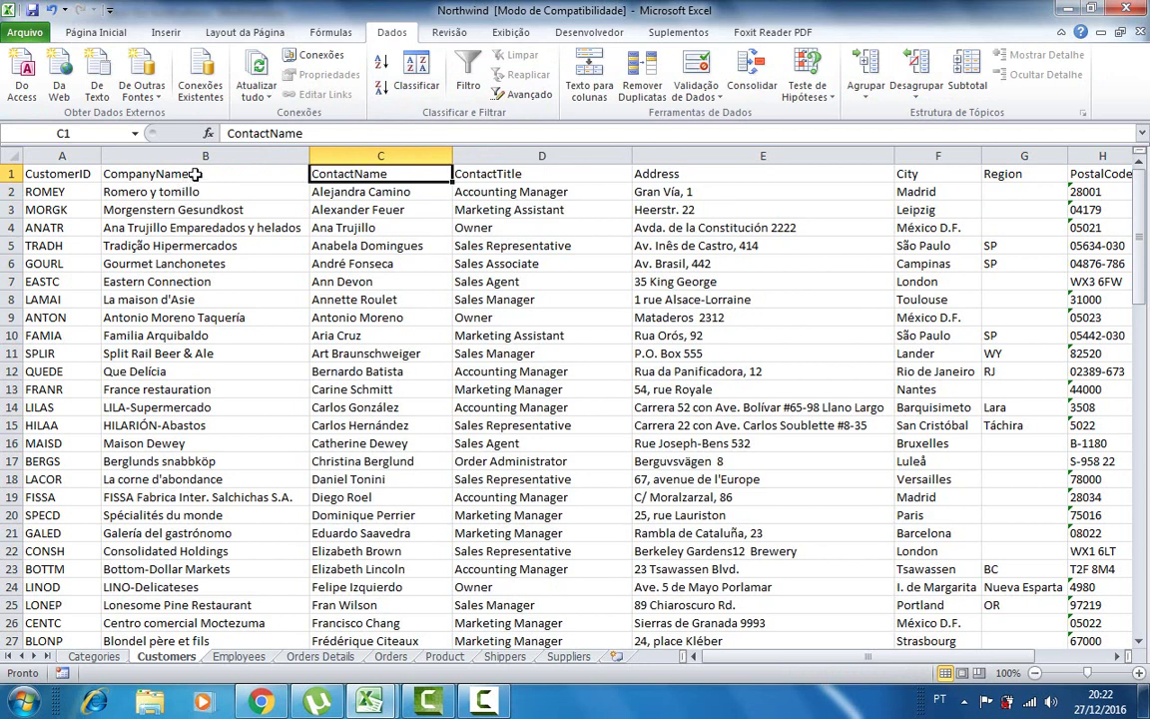
pyautogui.click(176, 206)
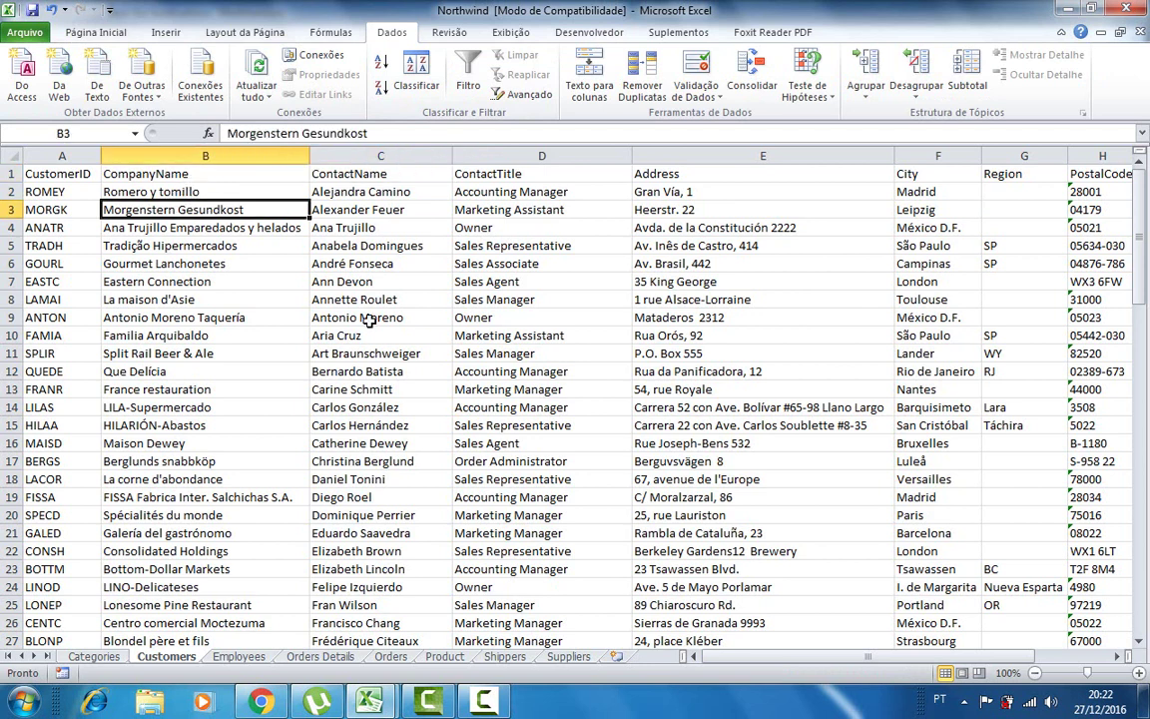
pyautogui.hotkey('ctrl', 'z')
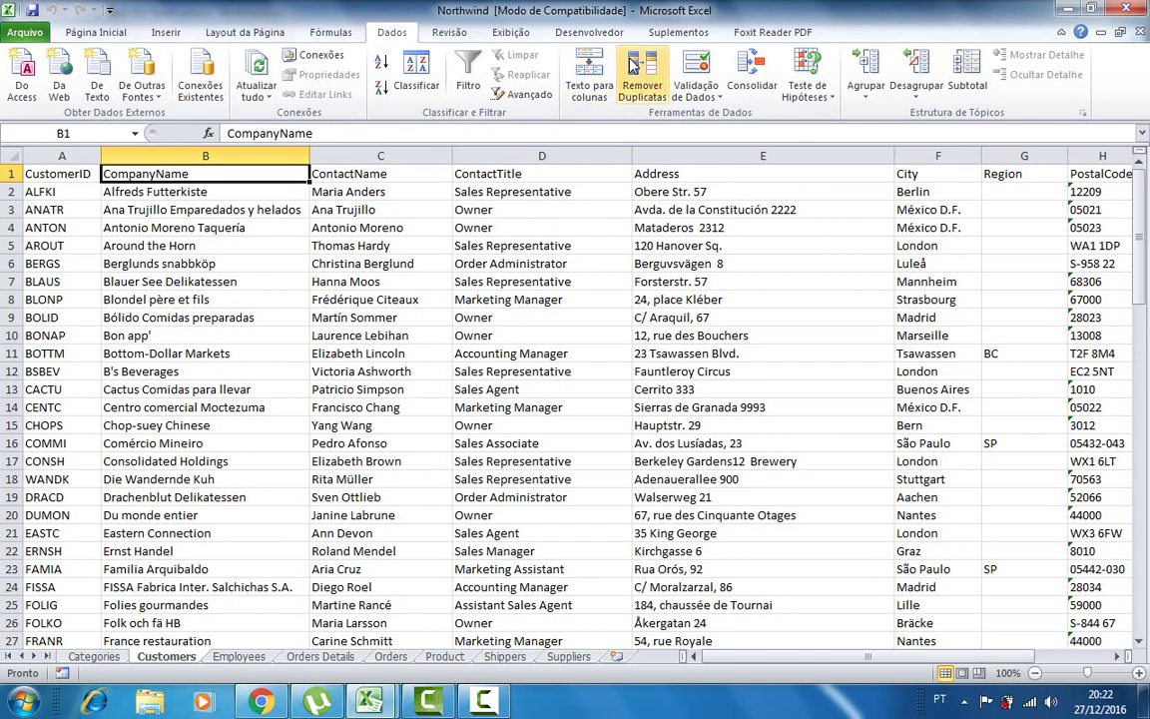
# Open the ClassificaCompanyName macro code from the Macros list for editing.
pyautogui.click(589, 34)
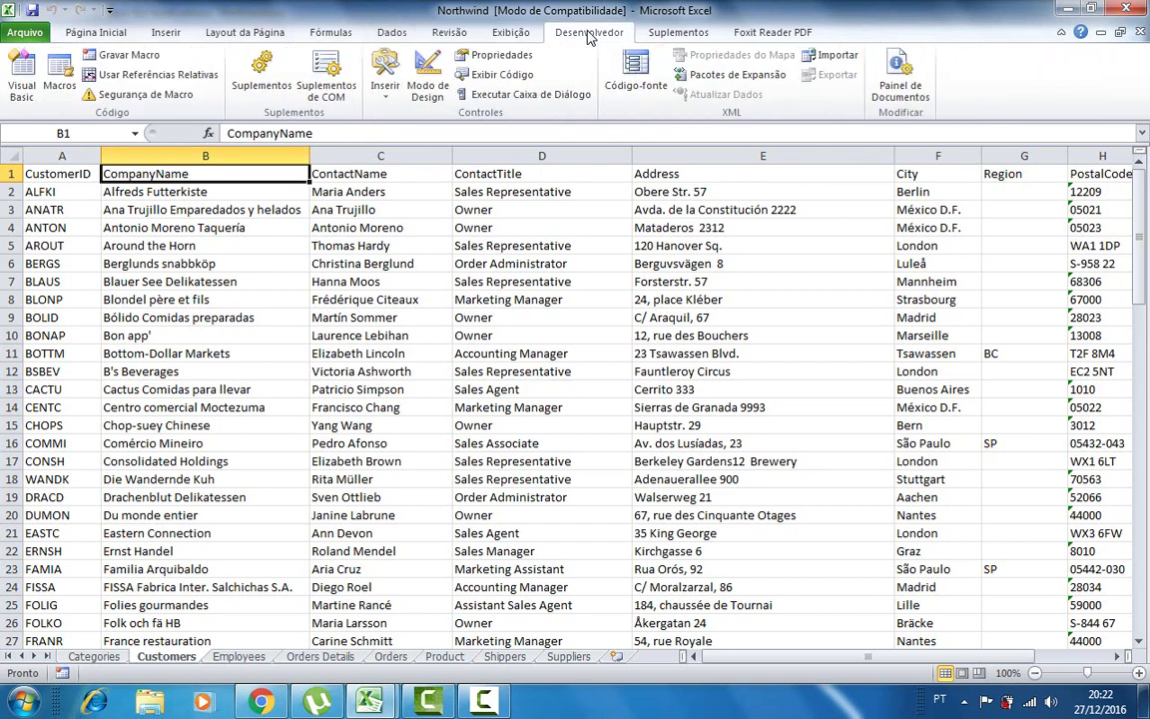
pyautogui.click(59, 72)
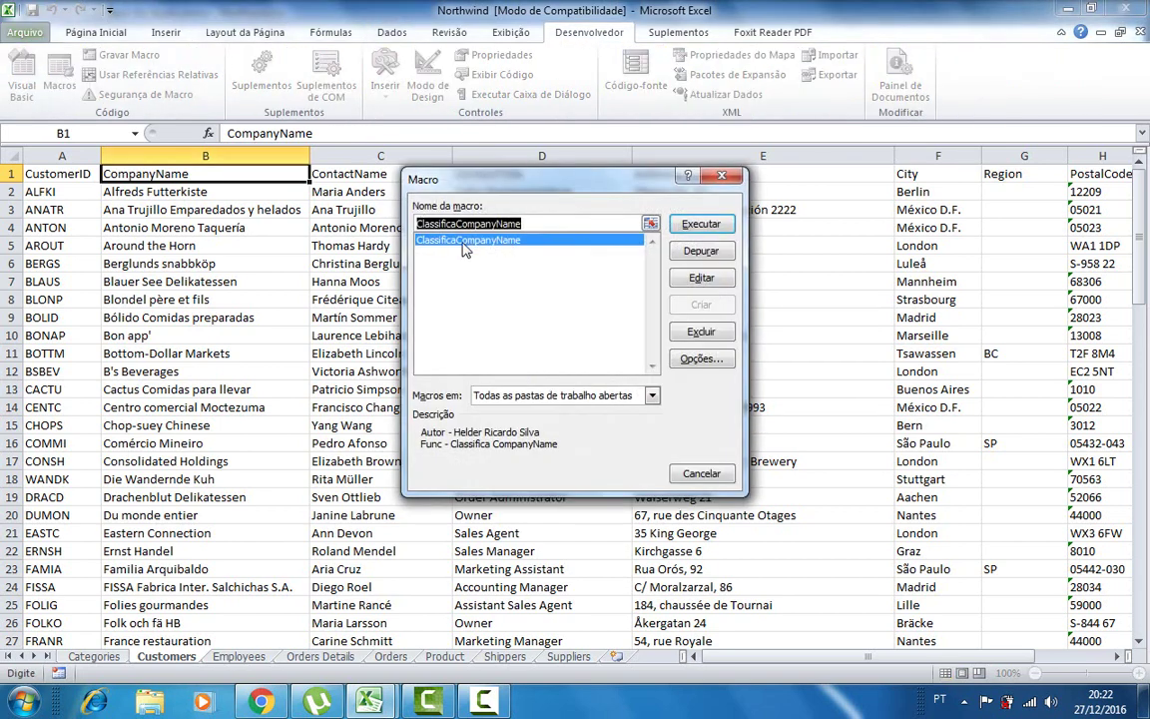
pyautogui.click(701, 277)
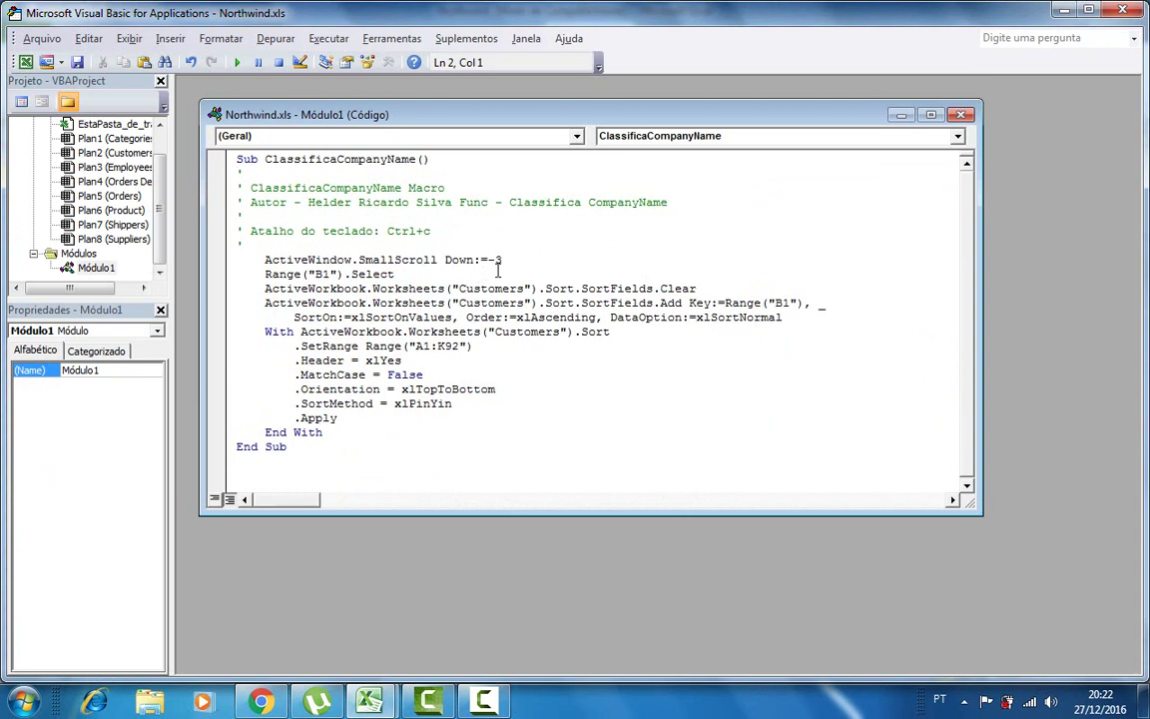
# Delete the ActiveWindow.SmallScroll Down:=-3 line from the macro code.
pyautogui.moveTo(261, 260); pyautogui.dragTo(549, 262)
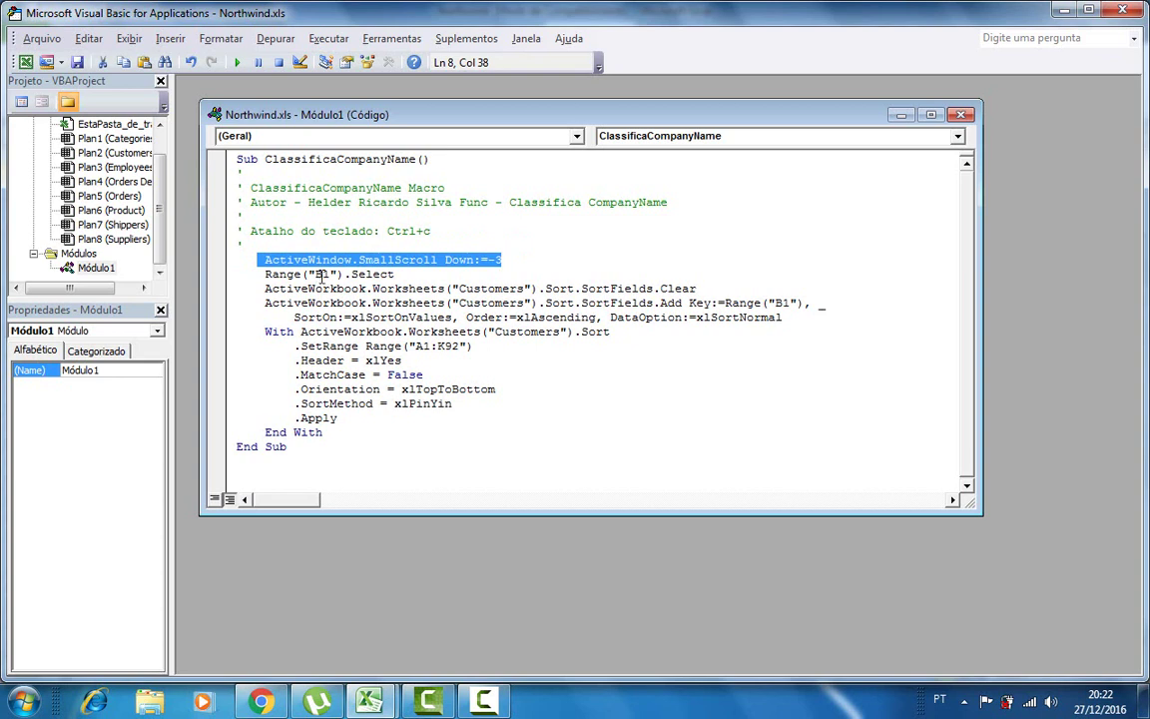
pyautogui.moveTo(265, 274); pyautogui.dragTo(406, 269)
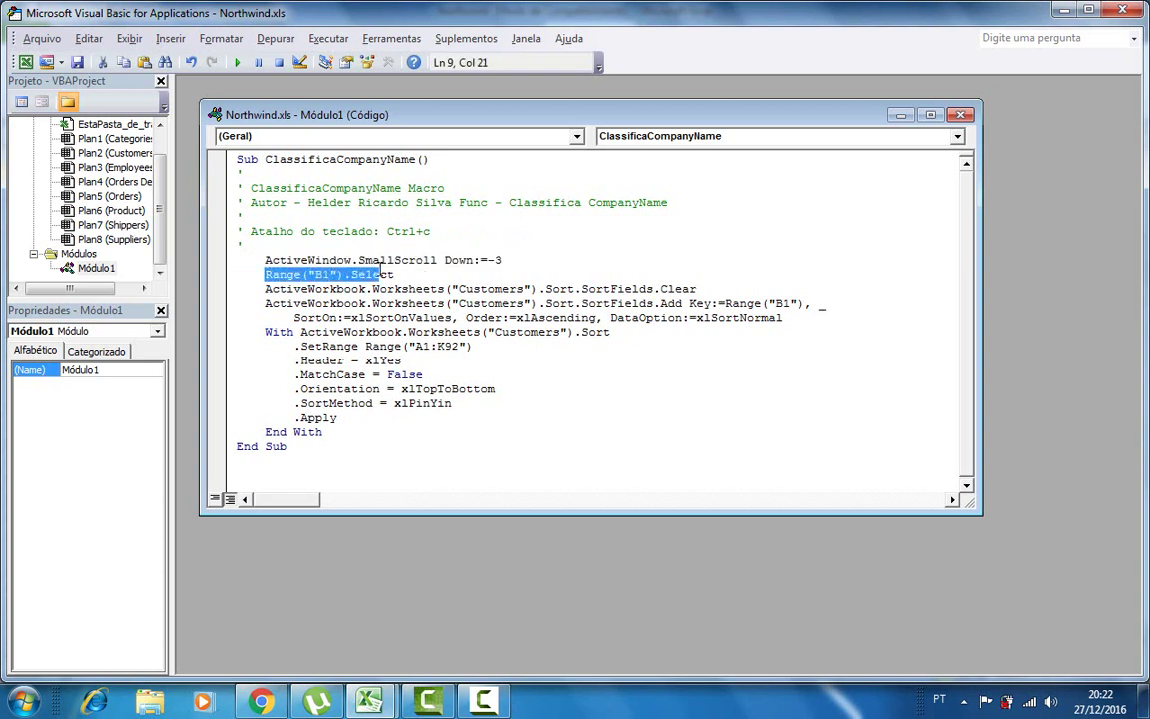
pyautogui.moveTo(503, 259); pyautogui.dragTo(260, 259)
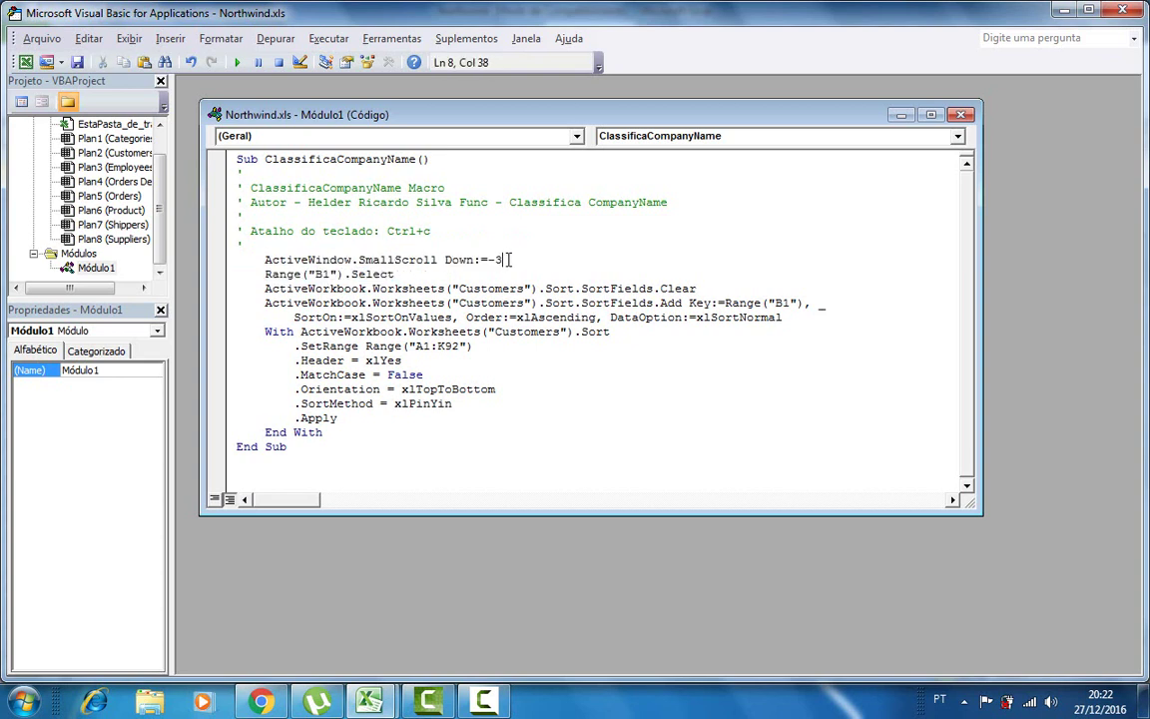
pyautogui.press('Delete')
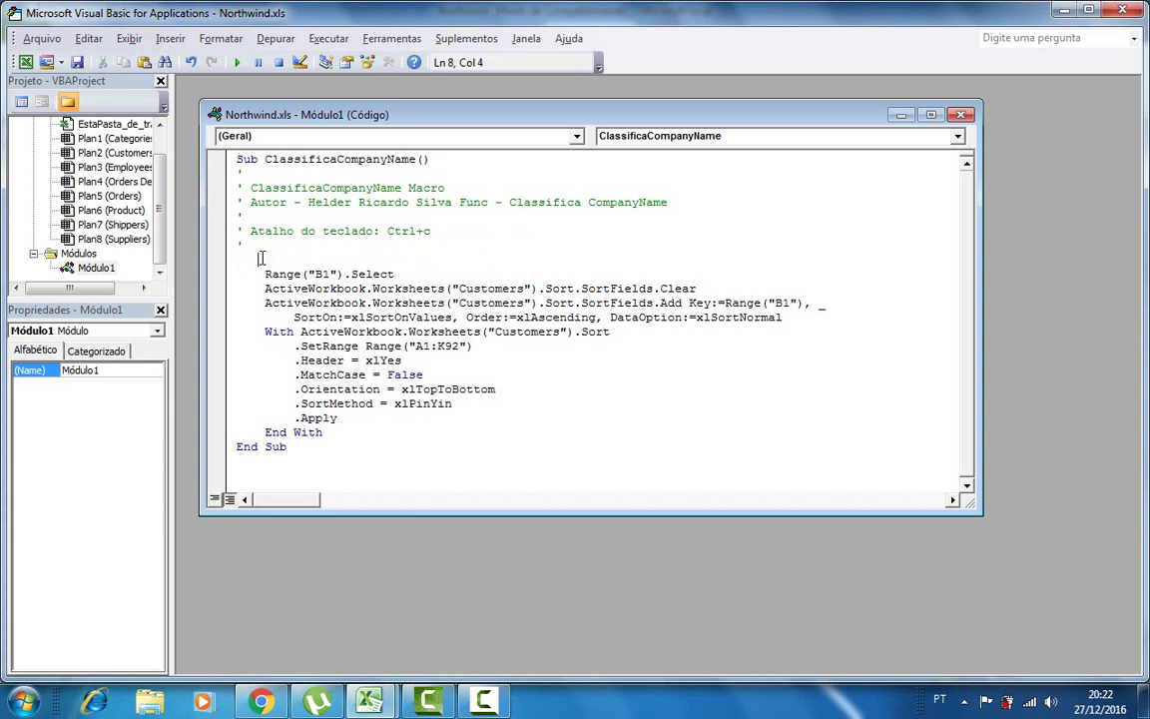
pyautogui.click(25, 62)
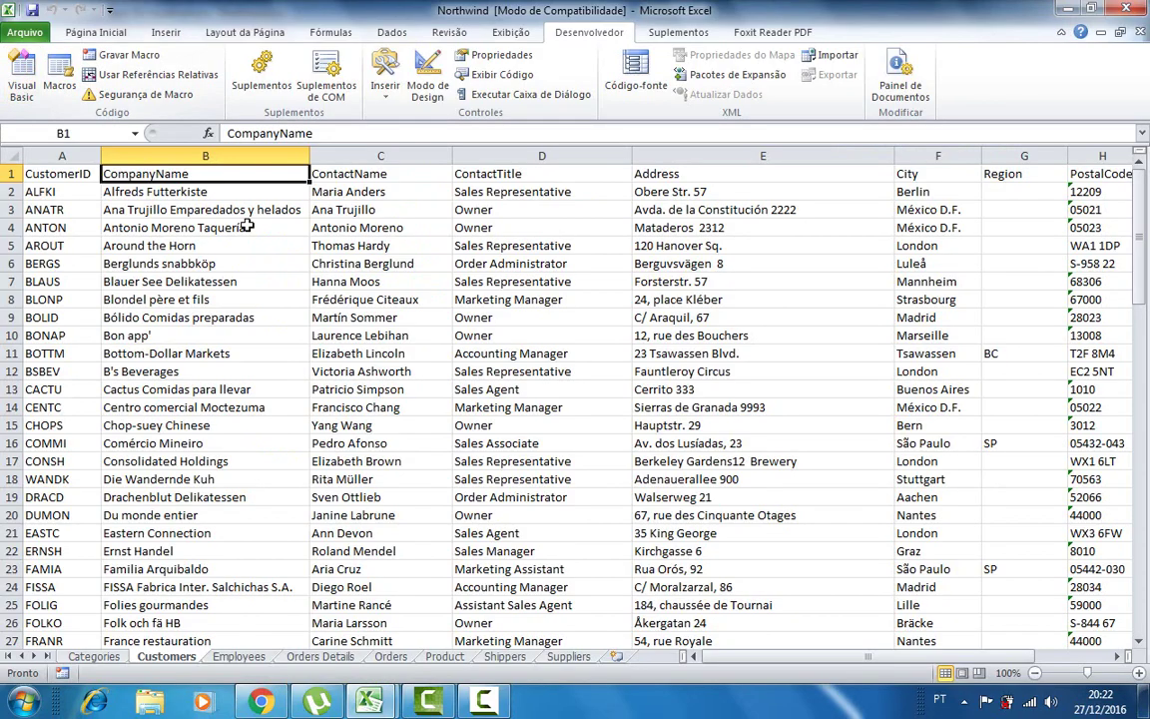
pyautogui.click(22, 75)
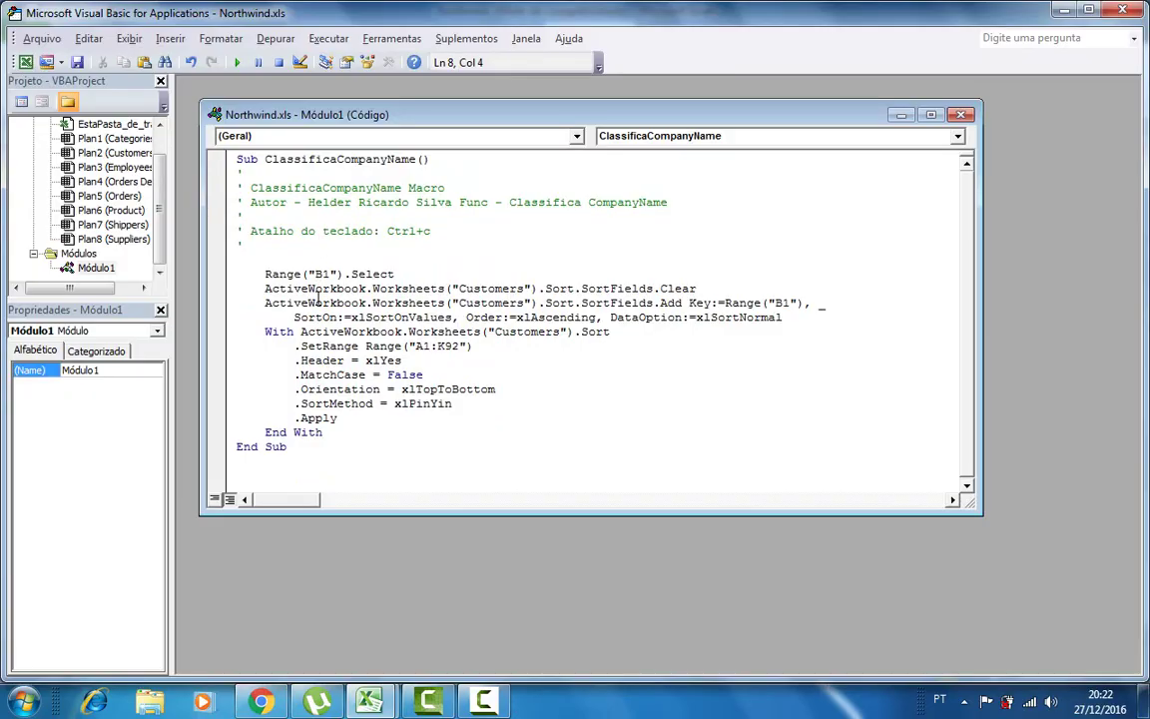
# Add MsgBox "Classificar por Company Name", vbInformation, "Company Name" above the sort code.
pyautogui.write('Ms')
pyautogui.write('gbox')
pyautogui.press('BackSpace')
pyautogui.write('x')
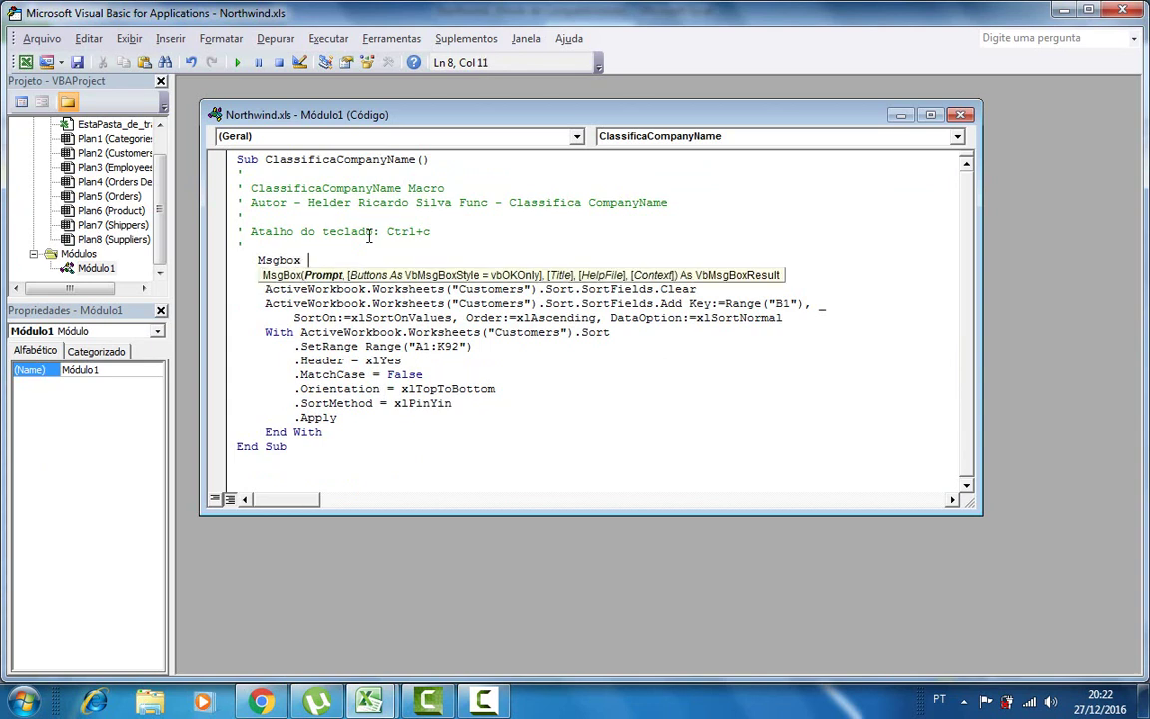
pyautogui.write('Class')
pyautogui.write('ificaf')
pyautogui.press('BackSpace')
pyautogui.press('BackSpace')
pyautogui.press('BackSpace')
pyautogui.write('r Compan')
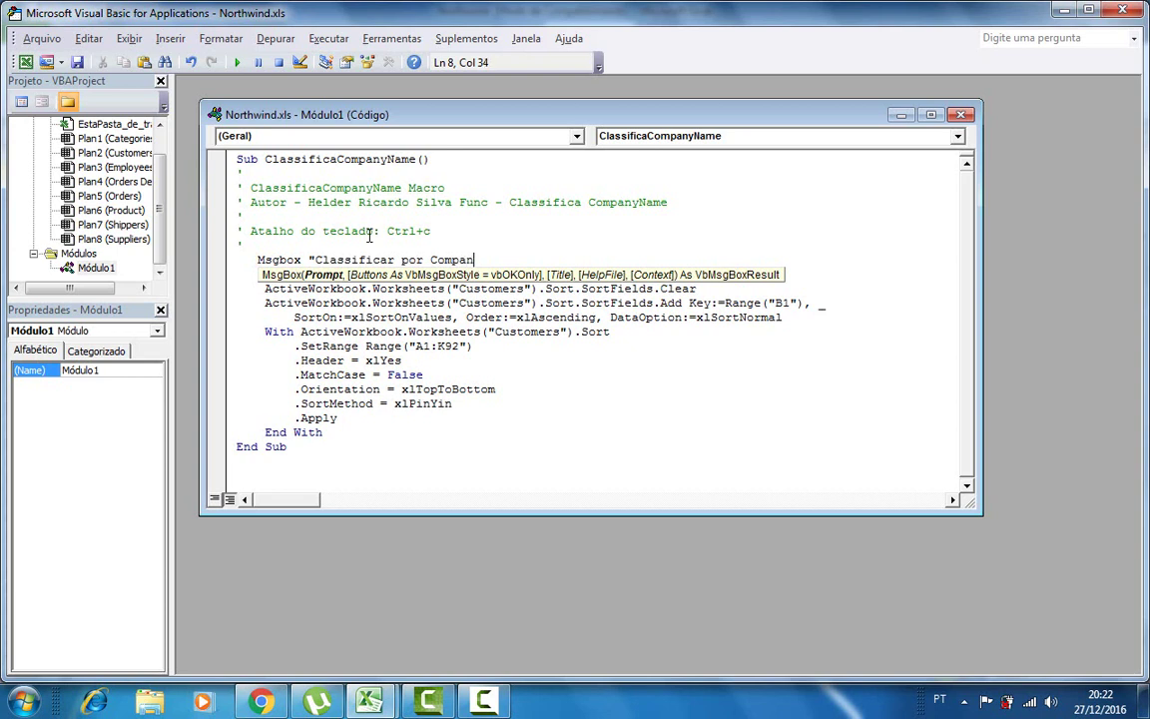
pyautogui.write('y Name"')
pyautogui.write(',')
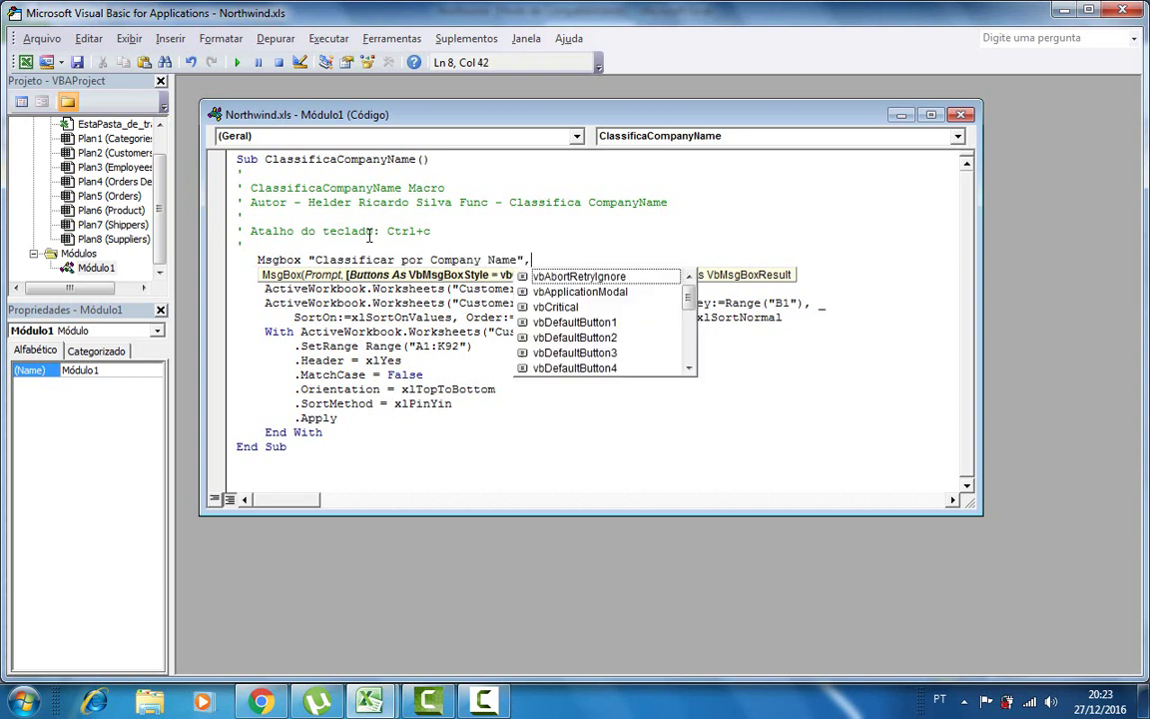
pyautogui.write('vbI')
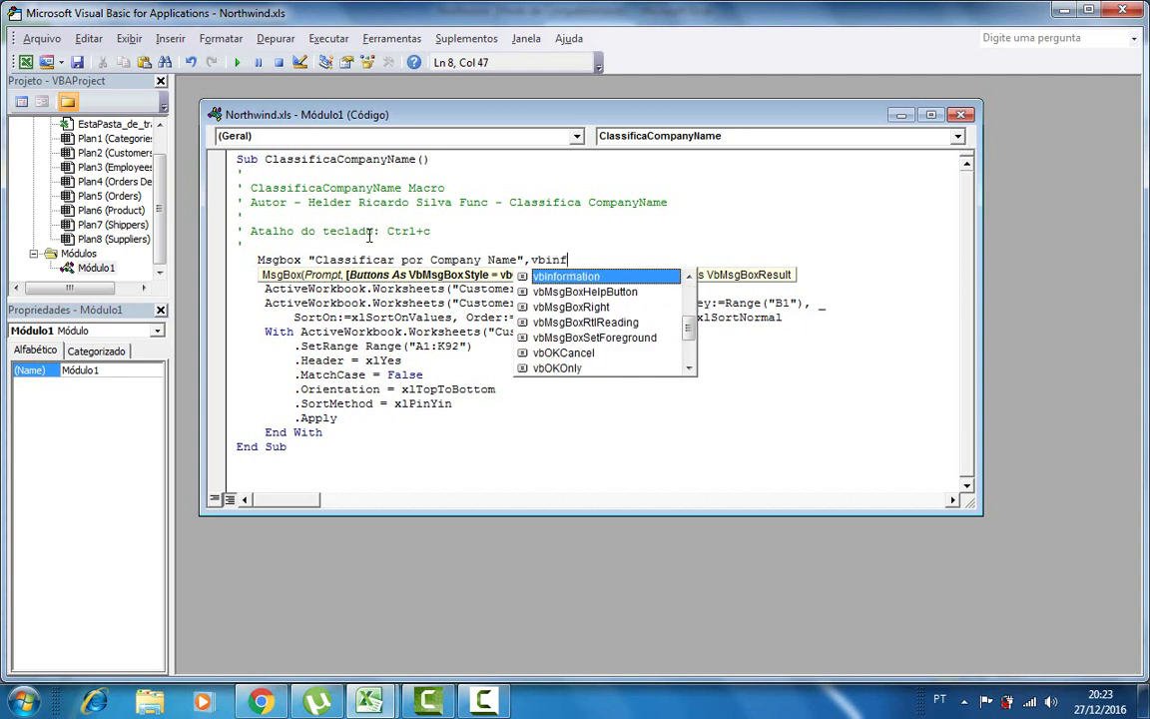
pyautogui.write('n')
pyautogui.press('Tab')
pyautogui.write(',')
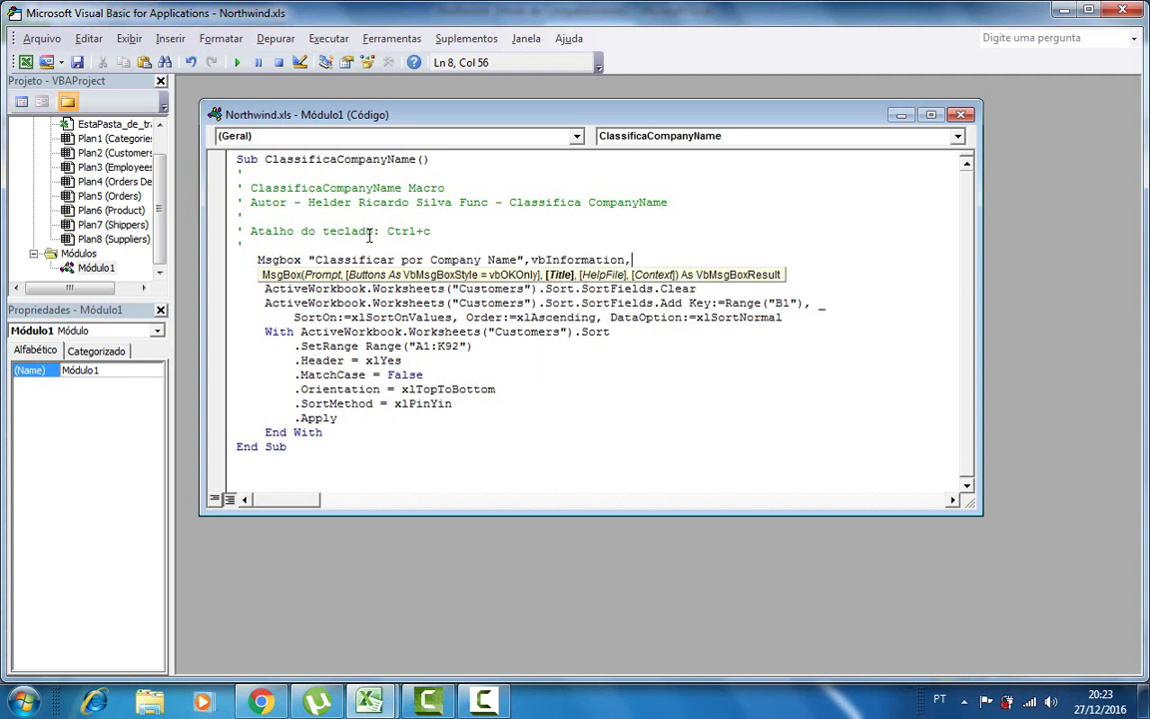
pyautogui.write('"Compa')
pyautogui.write('ny N')
pyautogui.write('ame"')
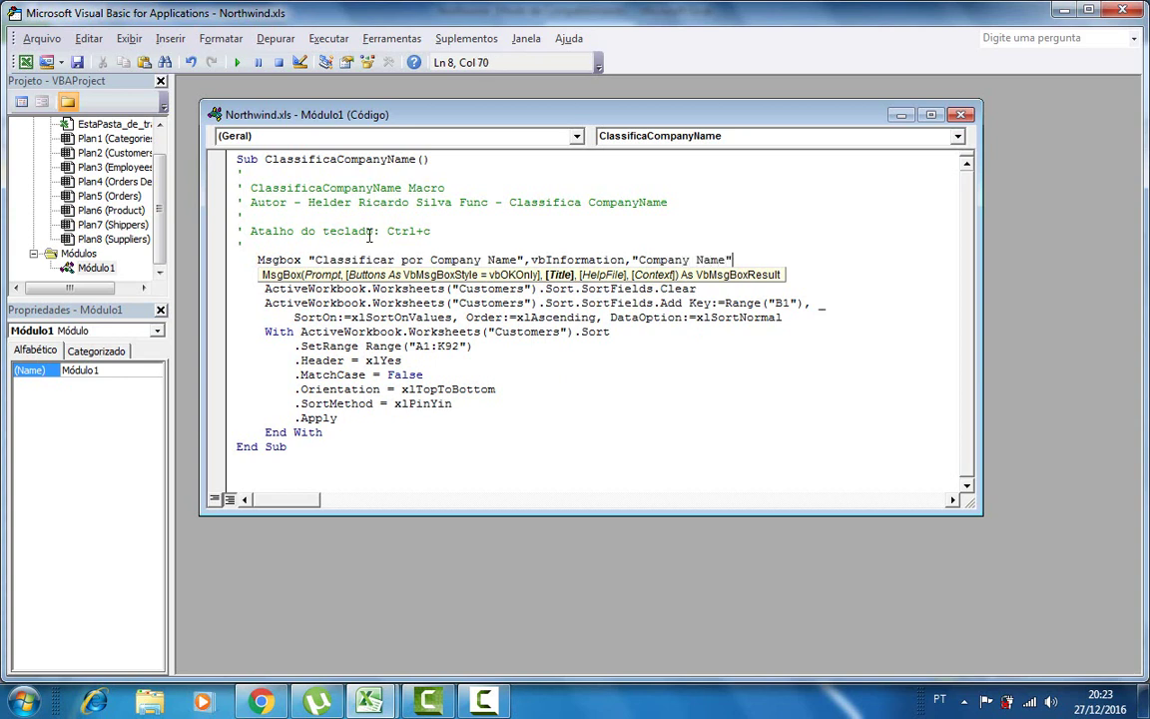
pyautogui.press('Return')
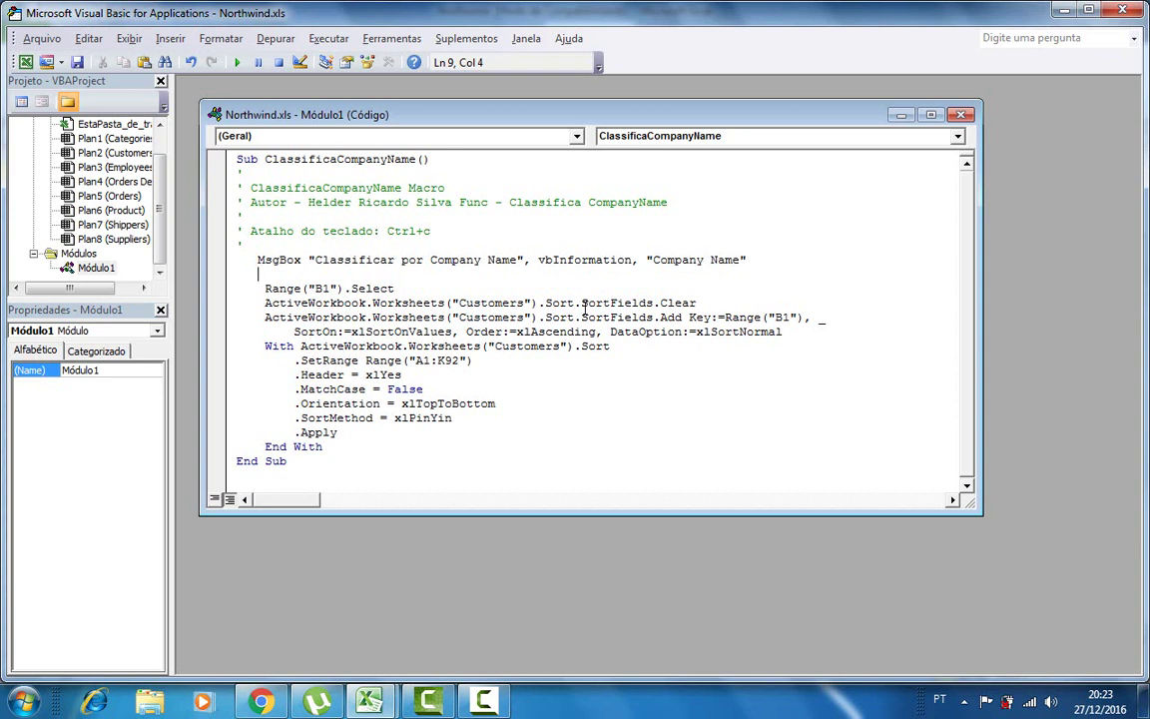
# Copy the MsgBox line below End With, change its text to Classificado, and save the workbook.
pyautogui.moveTo(747, 260); pyautogui.dragTo(251, 253)
pyautogui.hotkey('ctrl', 'c')
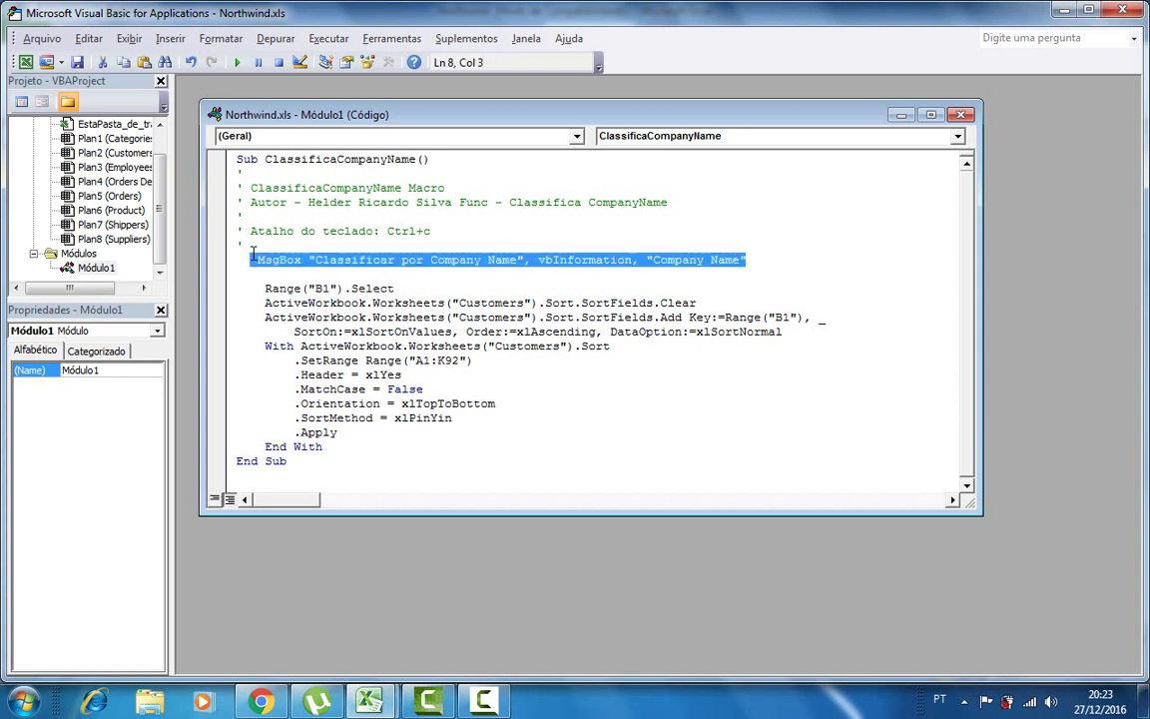
pyautogui.click(358, 451)
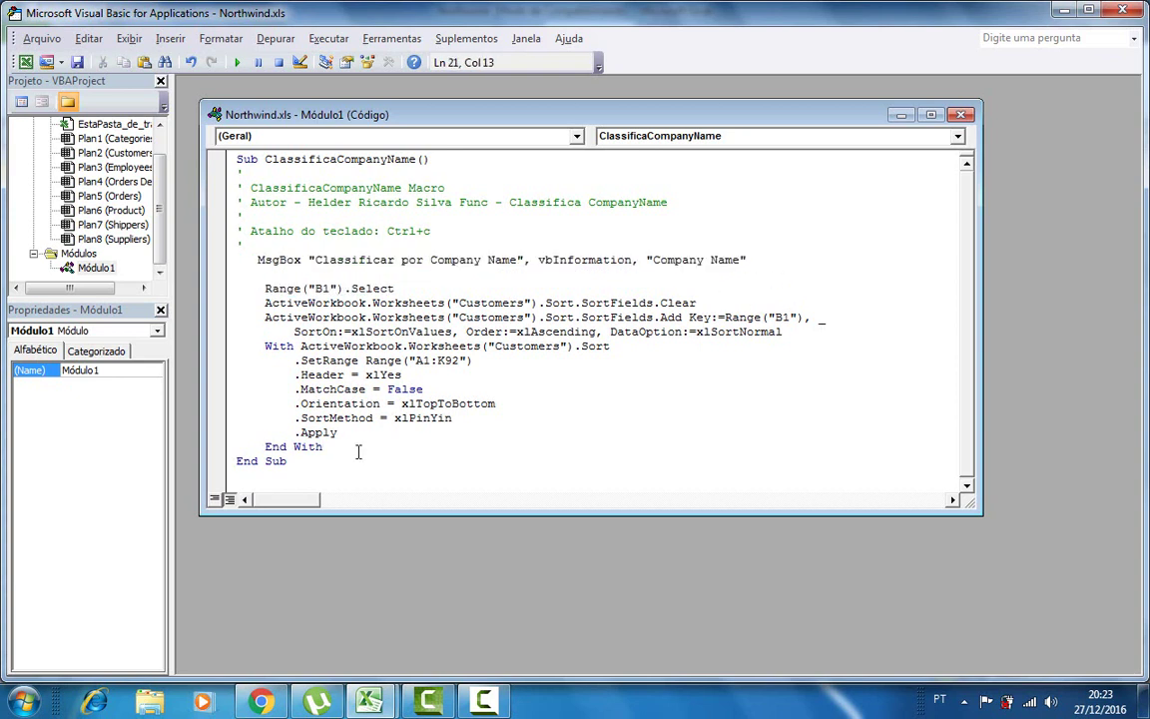
pyautogui.press('Return')
pyautogui.press('Return')
pyautogui.hotkey('ctrl', 'v')
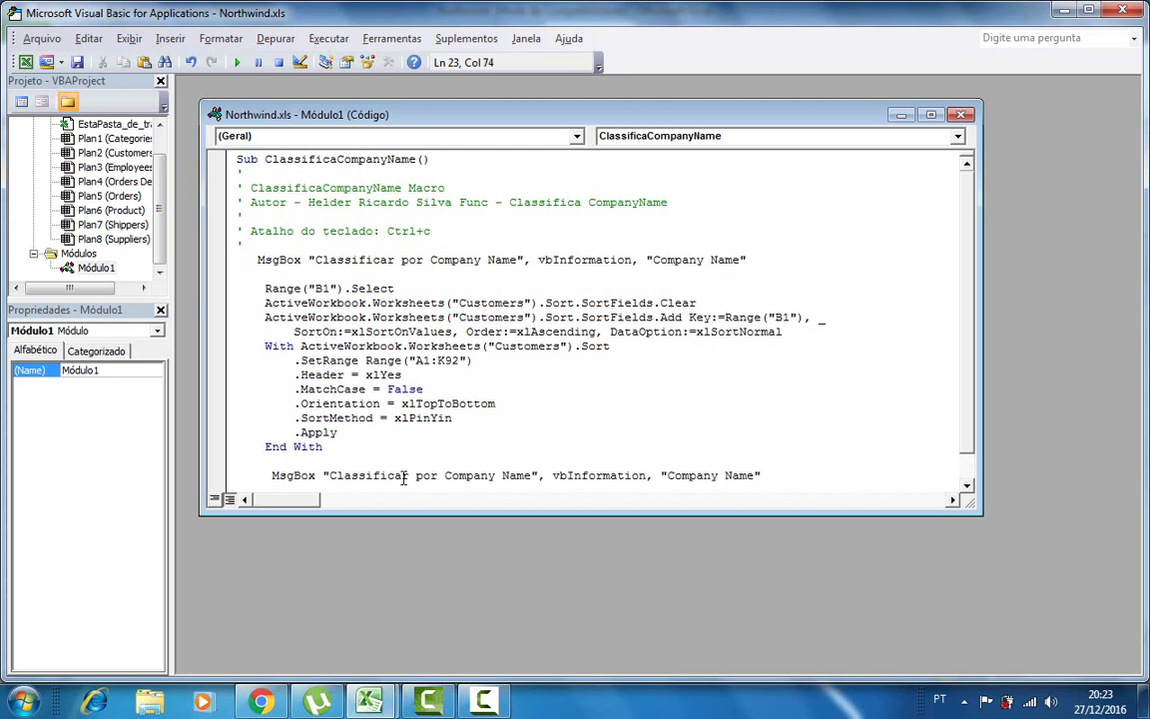
pyautogui.moveTo(405, 475); pyautogui.dragTo(534, 448)
pyautogui.write('do')
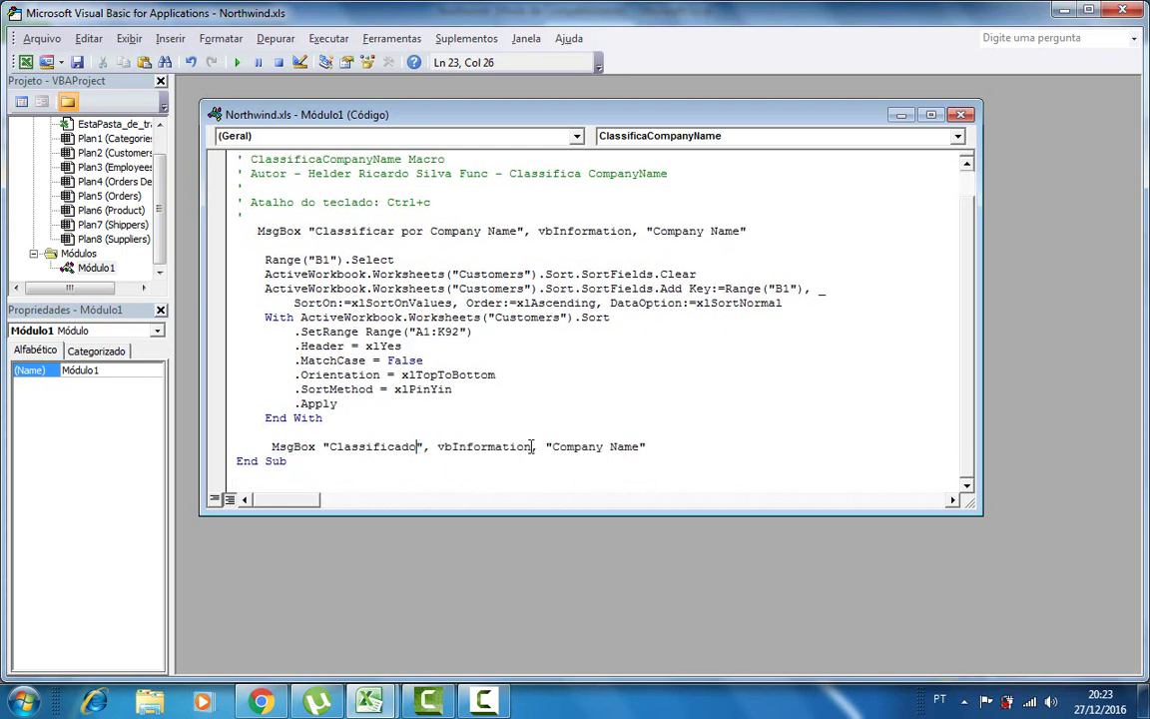
pyautogui.click(442, 417)
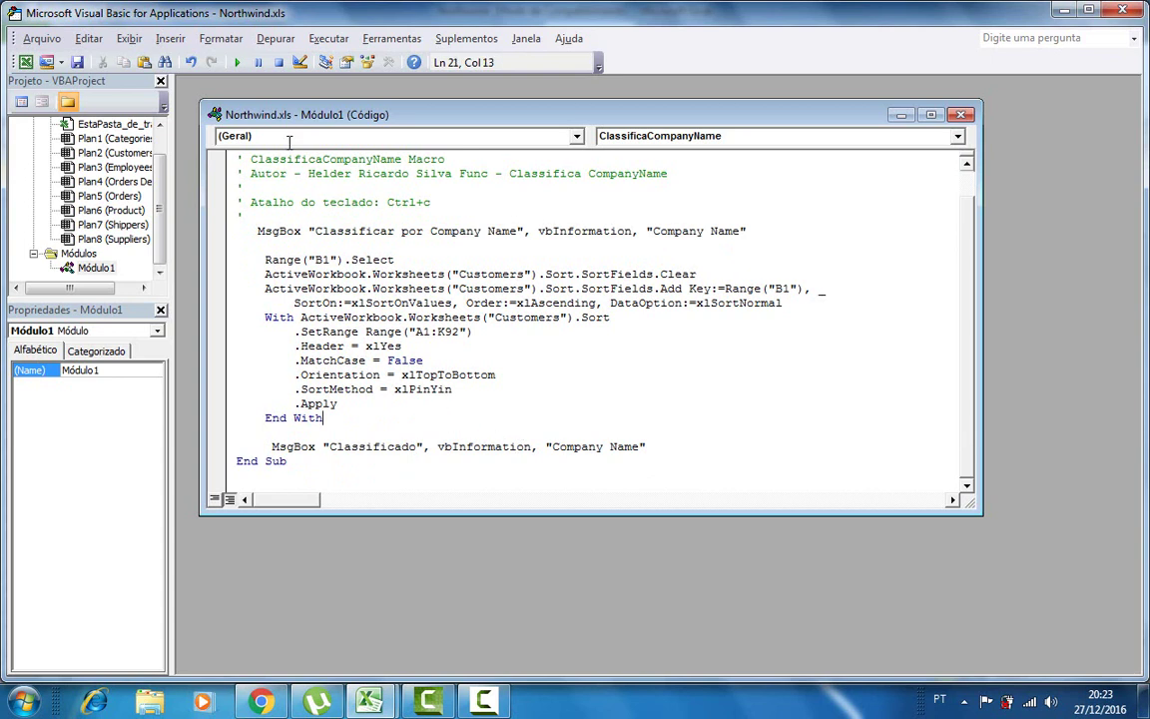
pyautogui.click(78, 62)
# Run the macro in Excel and confirm the 'Classificar por Company Name' and 'Classificado' messages.
pyautogui.click(26, 62)
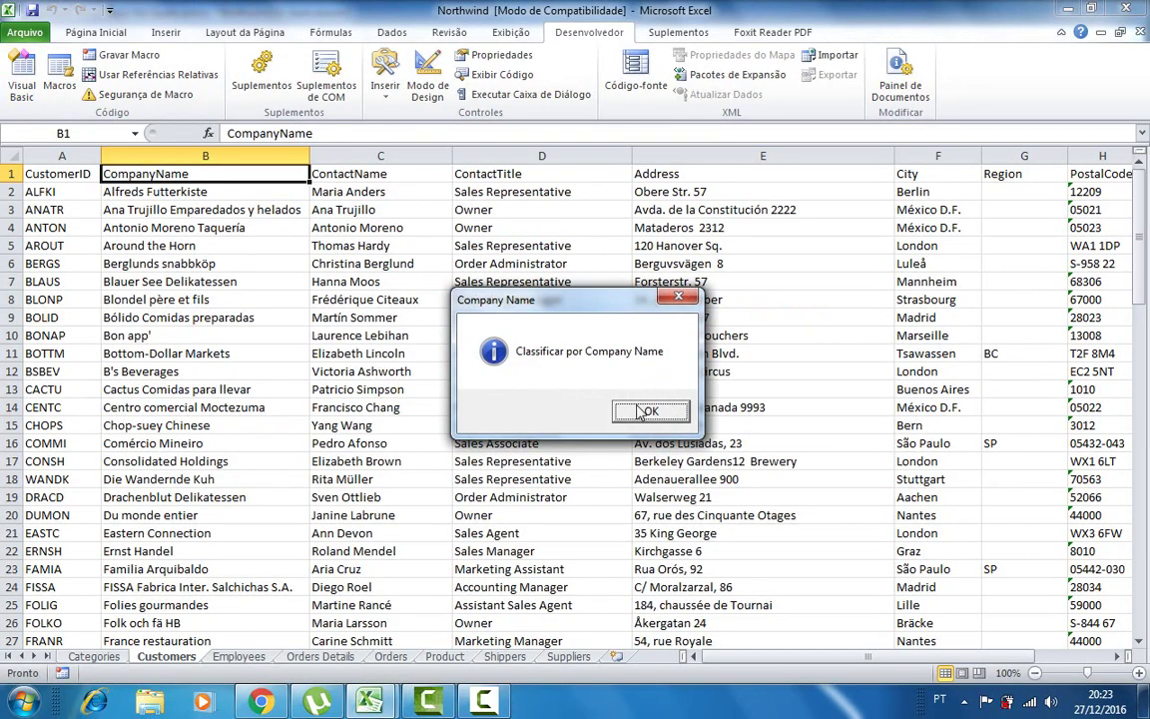
pyautogui.click(639, 412)
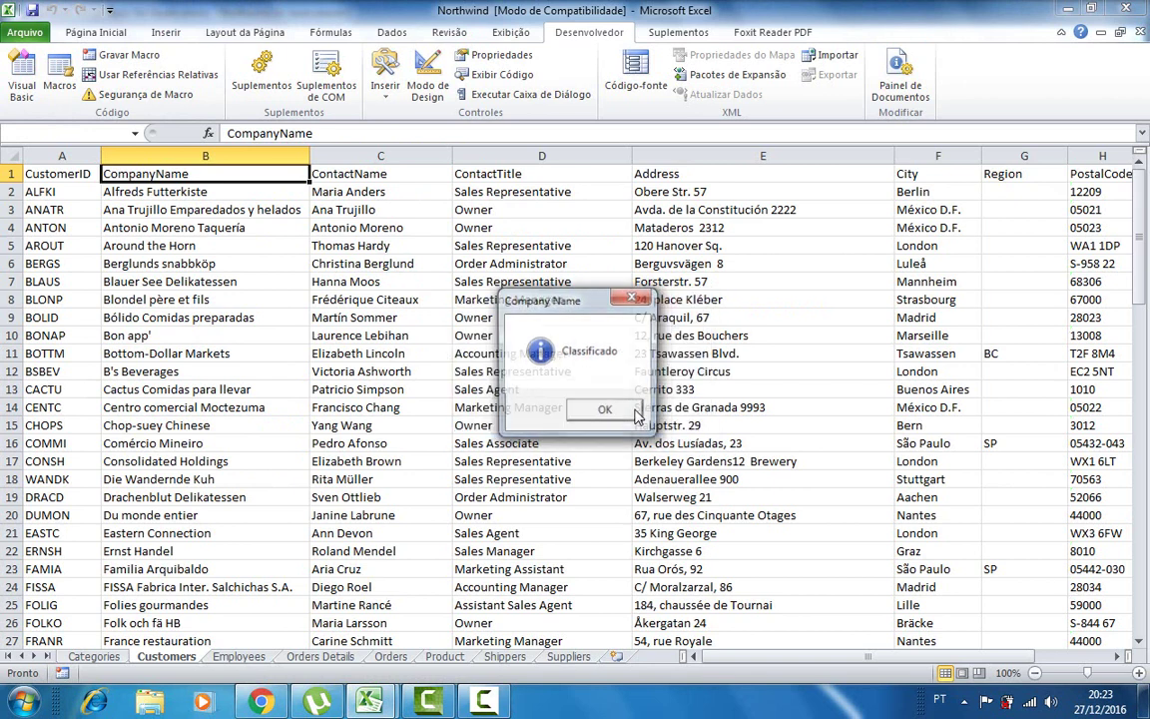
pyautogui.click(598, 411)
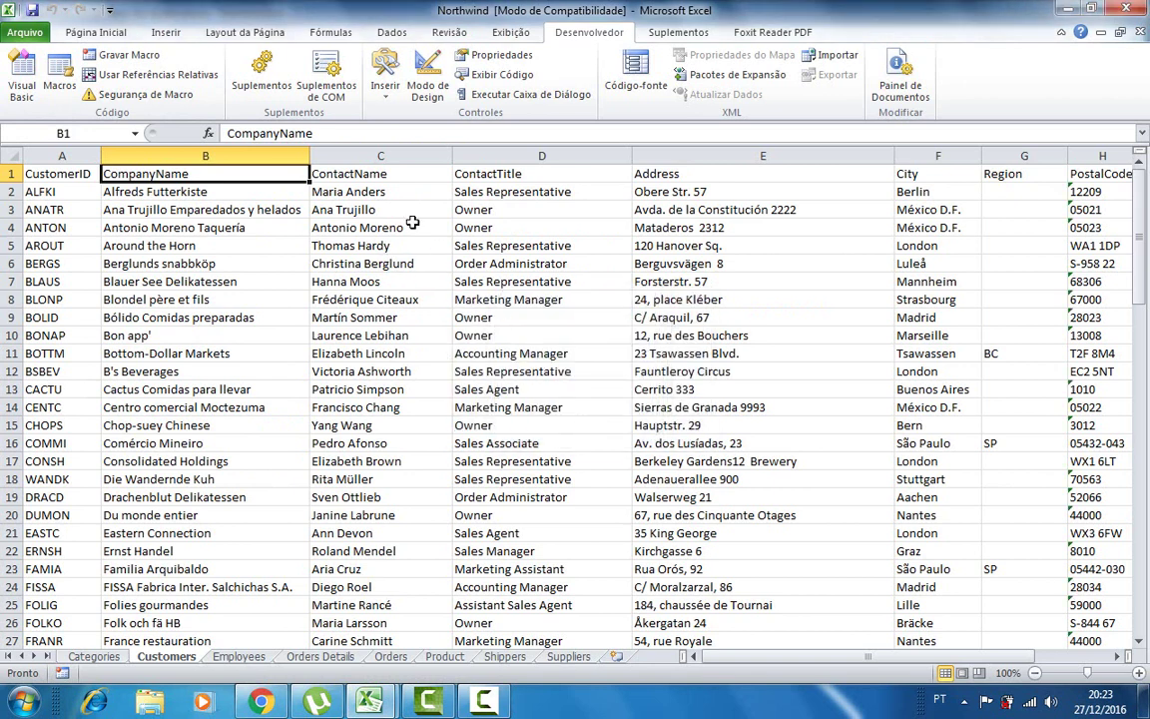
# Review the SortFields.Clear and Key:=Range("B1") sort lines in the ClassificaCompanyName code.
pyautogui.click(21, 83)
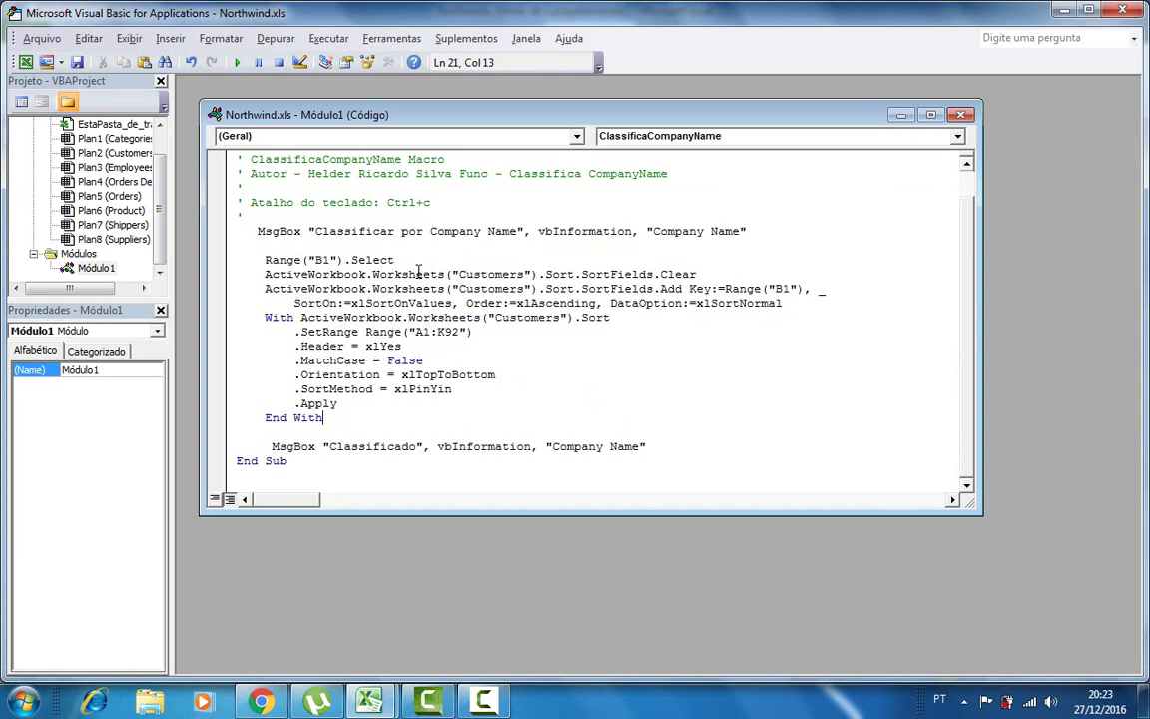
pyautogui.moveTo(263, 274); pyautogui.dragTo(407, 288)
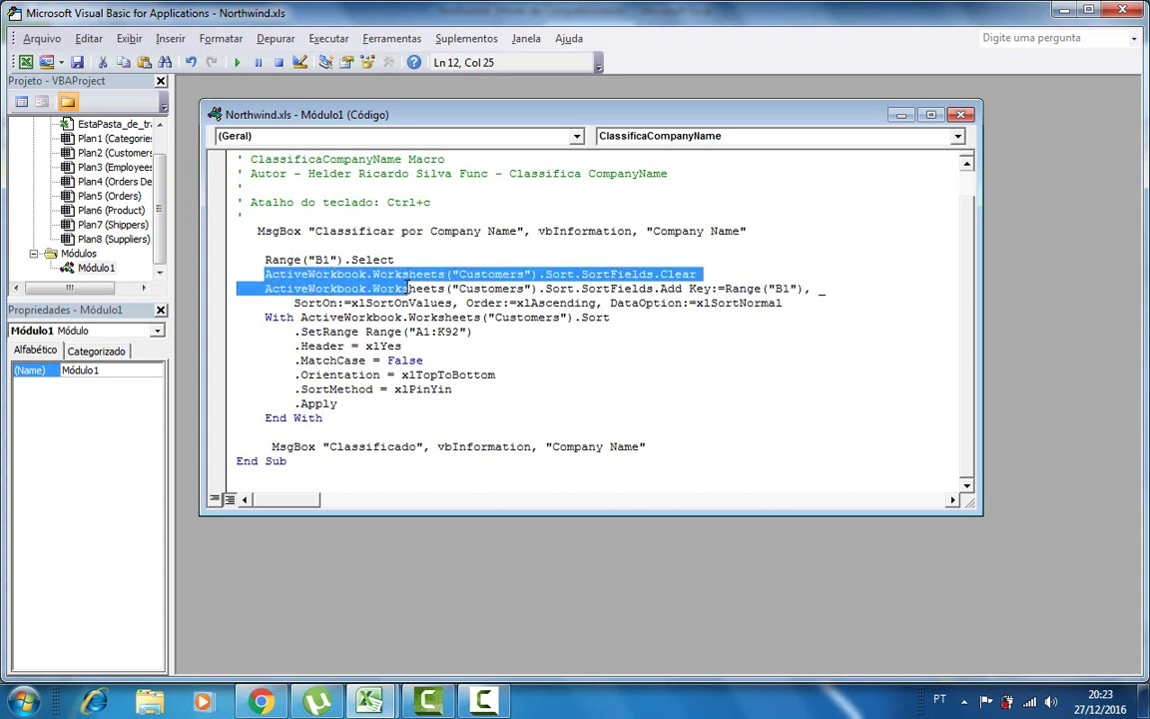
pyautogui.click(783, 288)
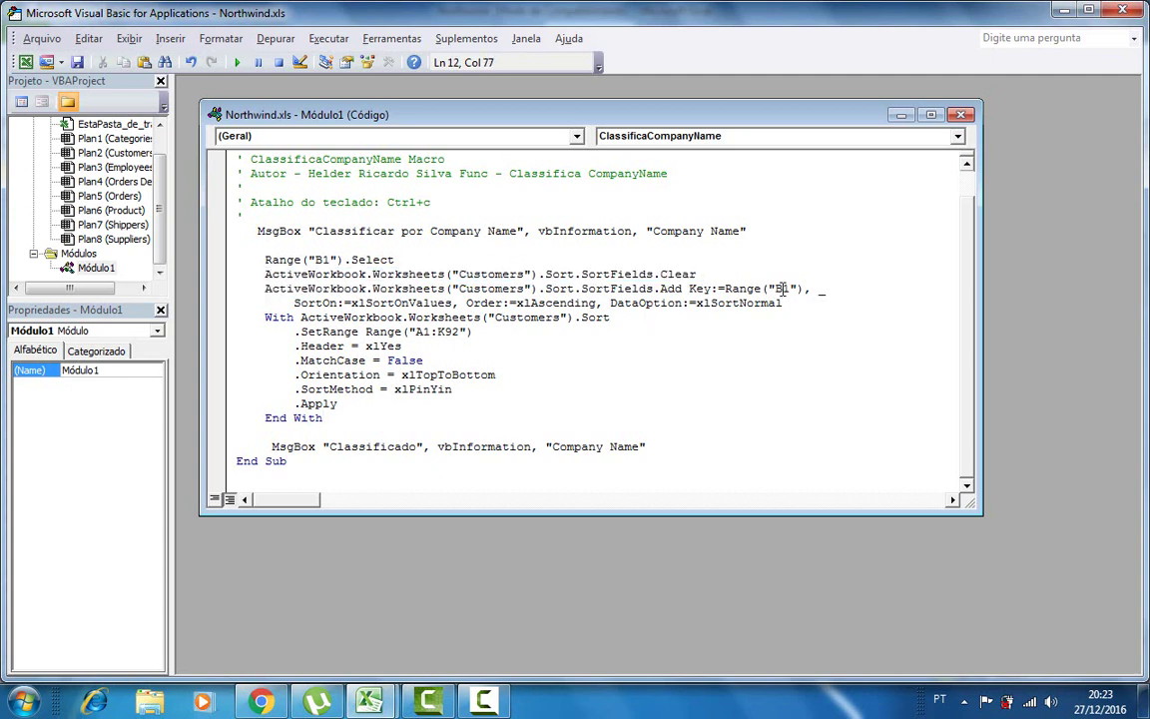
pyautogui.moveTo(783, 289); pyautogui.dragTo(689, 289)
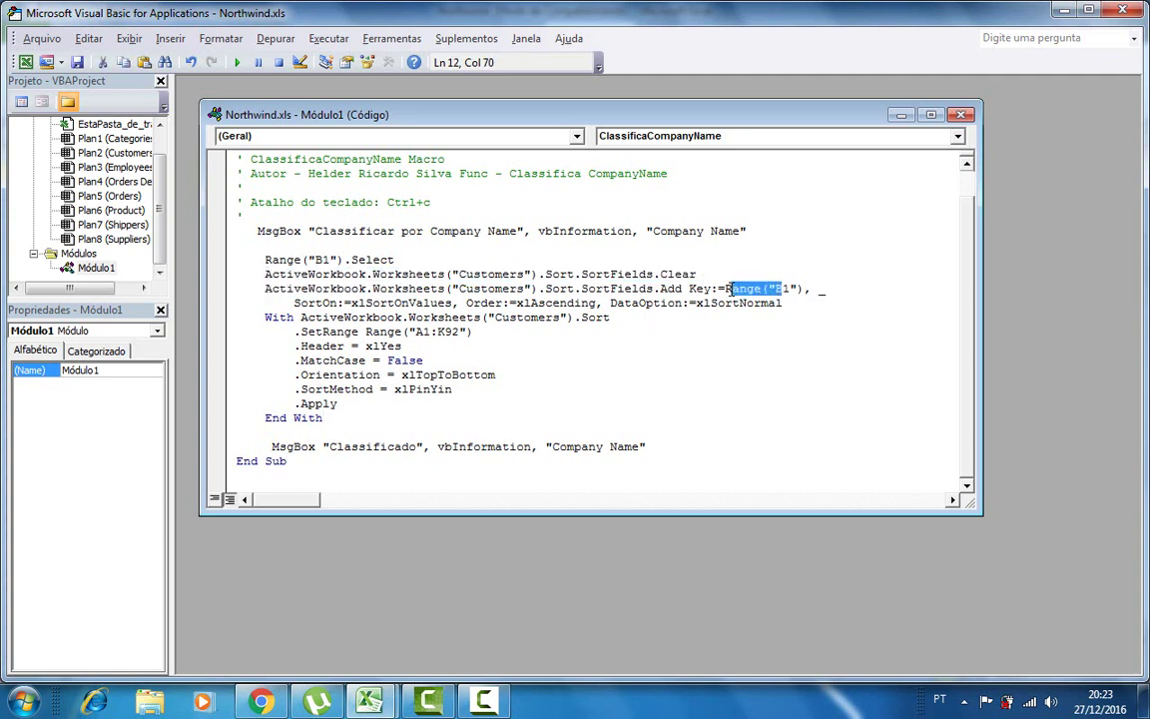
pyautogui.click(433, 316)
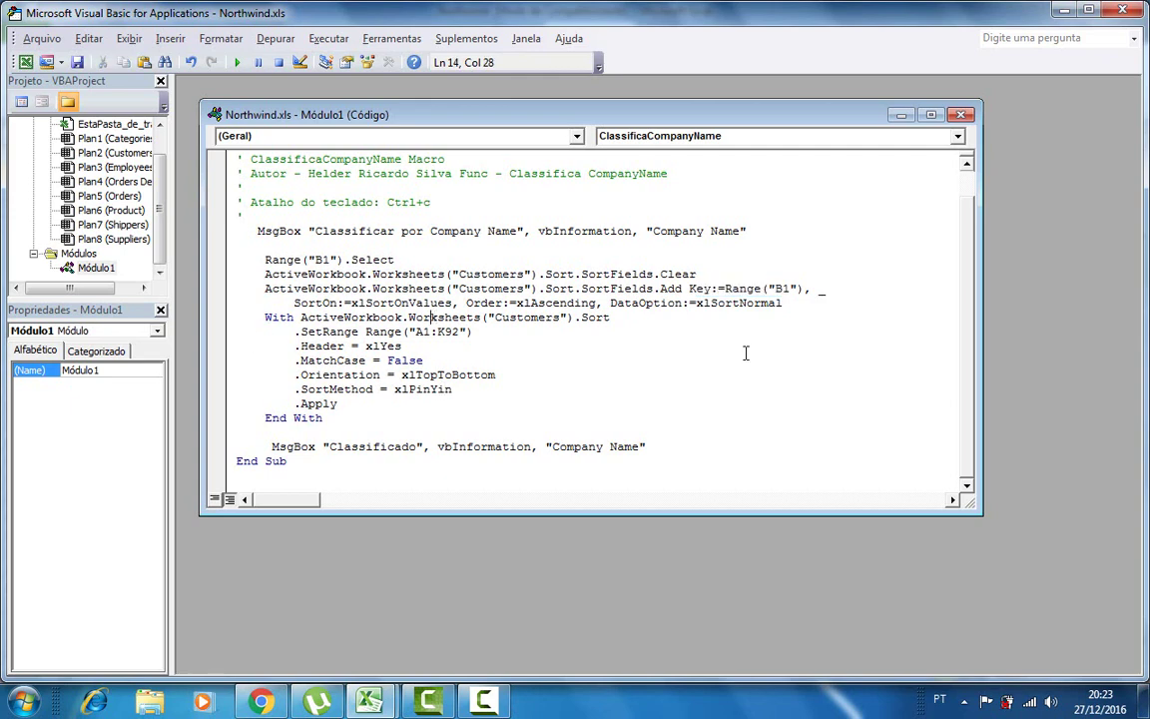
pyautogui.scroll(1, 963, 200)
pyautogui.scroll(-1, 963, 200)
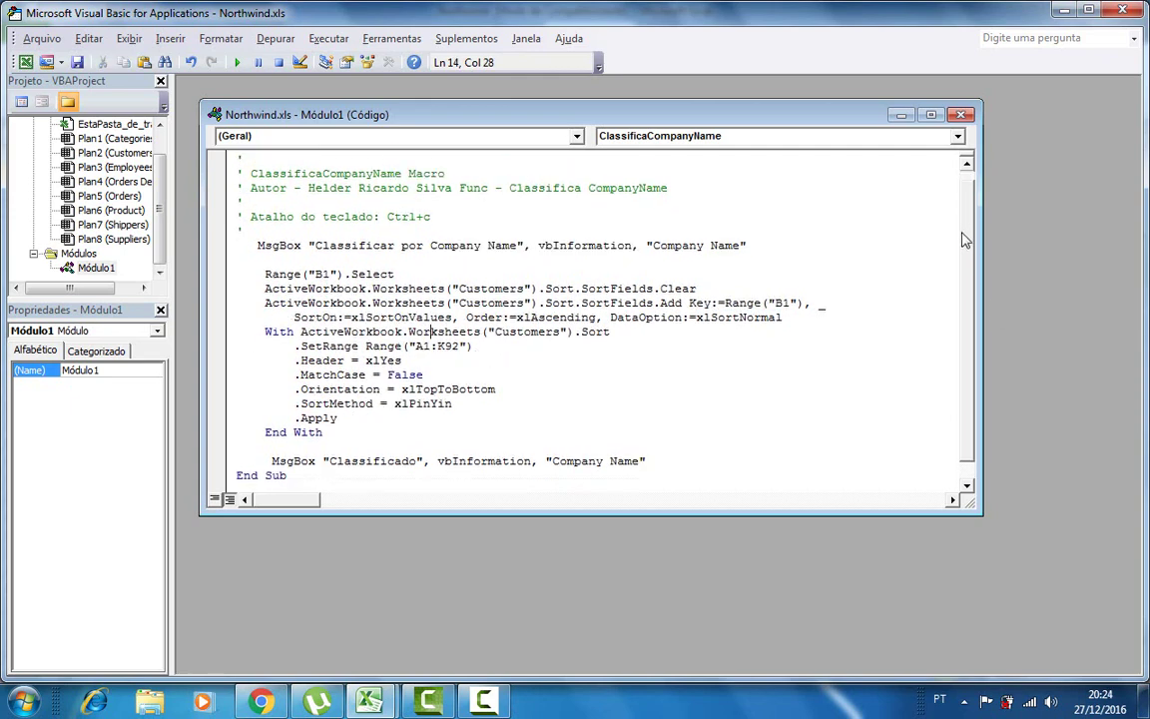
pyautogui.scroll(1, 963, 200)
pyautogui.scroll(-1, 964, 200)
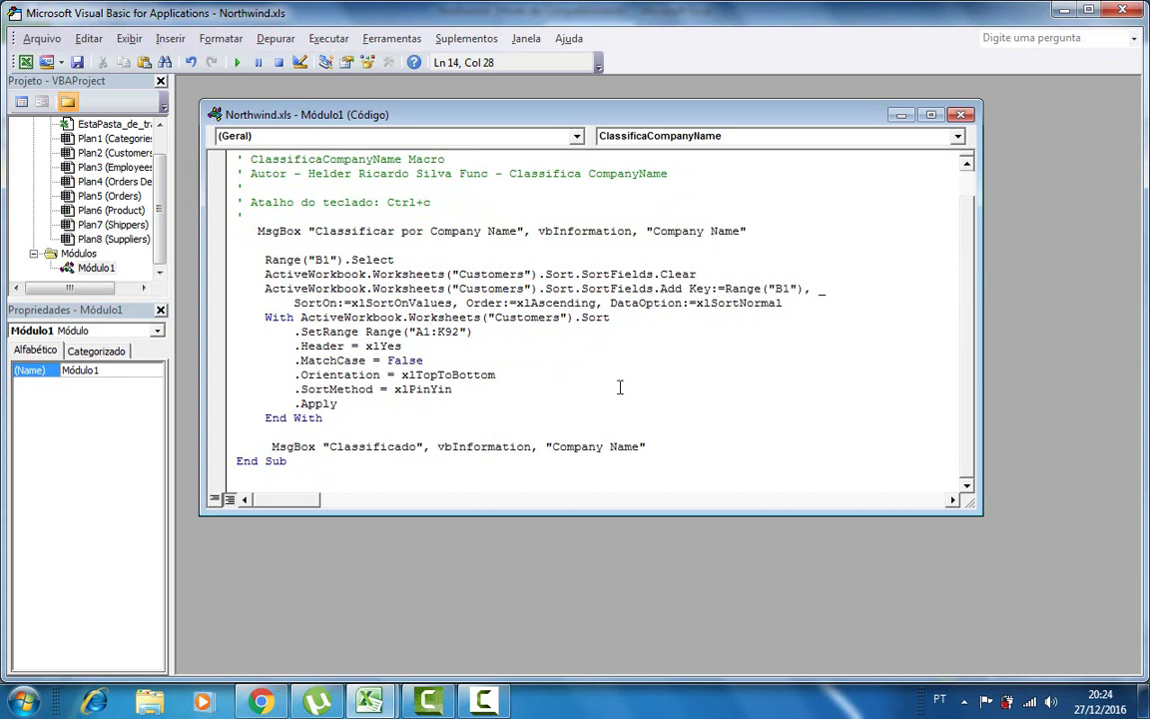
# Type a 'Sub classificaContactName' procedure header below End Sub.
pyautogui.click(351, 480)
pyautogui.press('Return')
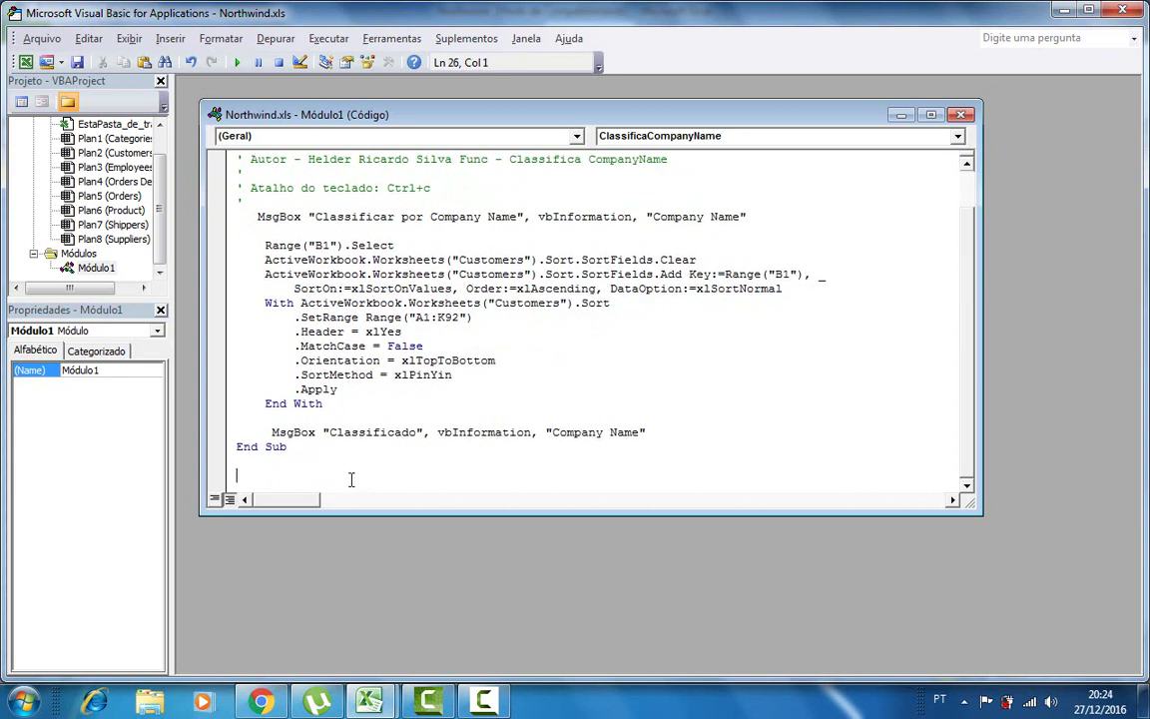
pyautogui.write('ub')
pyautogui.press('BackSpace')
pyautogui.write('sub cla')
pyautogui.write('ssifica')
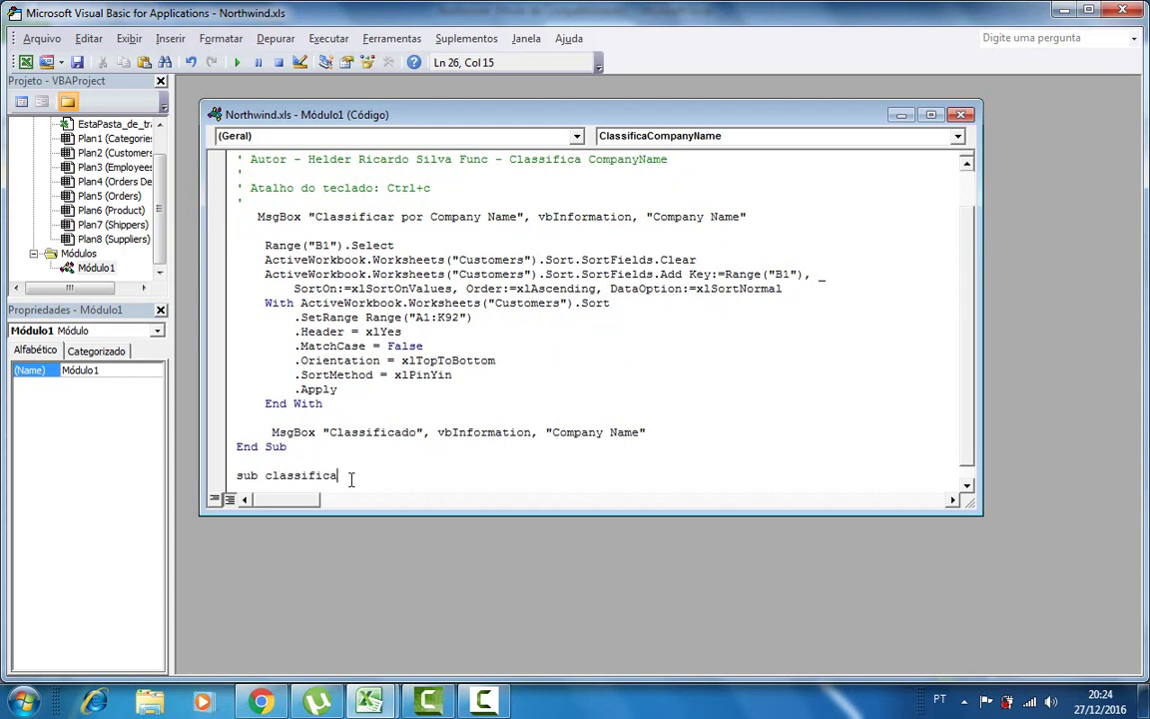
pyautogui.click(25, 62)
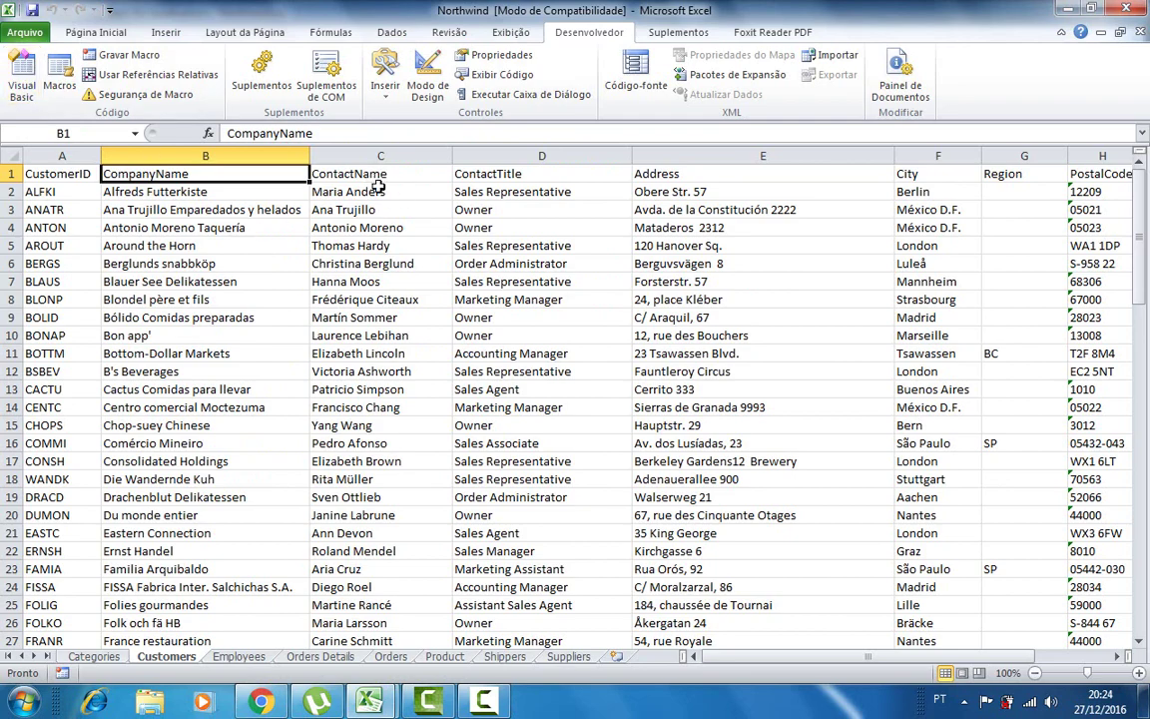
pyautogui.click(22, 75)
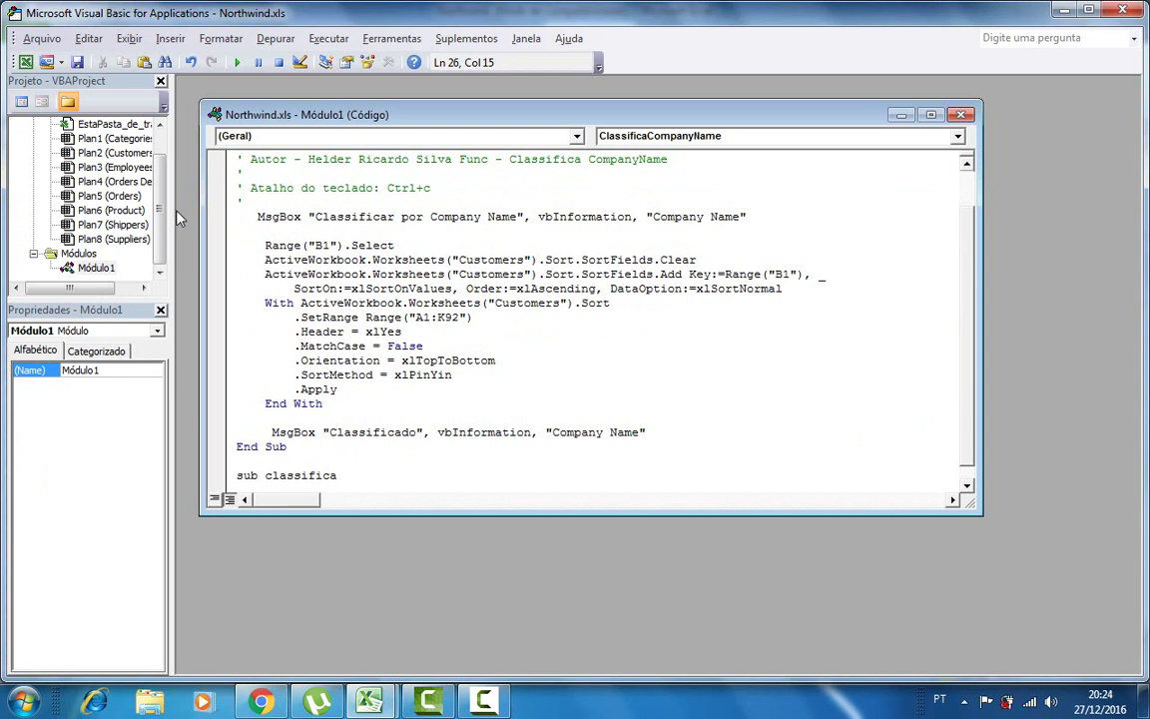
pyautogui.write('Con')
pyautogui.write('tactNa')
pyautogui.write('me')
pyautogui.press('Return')
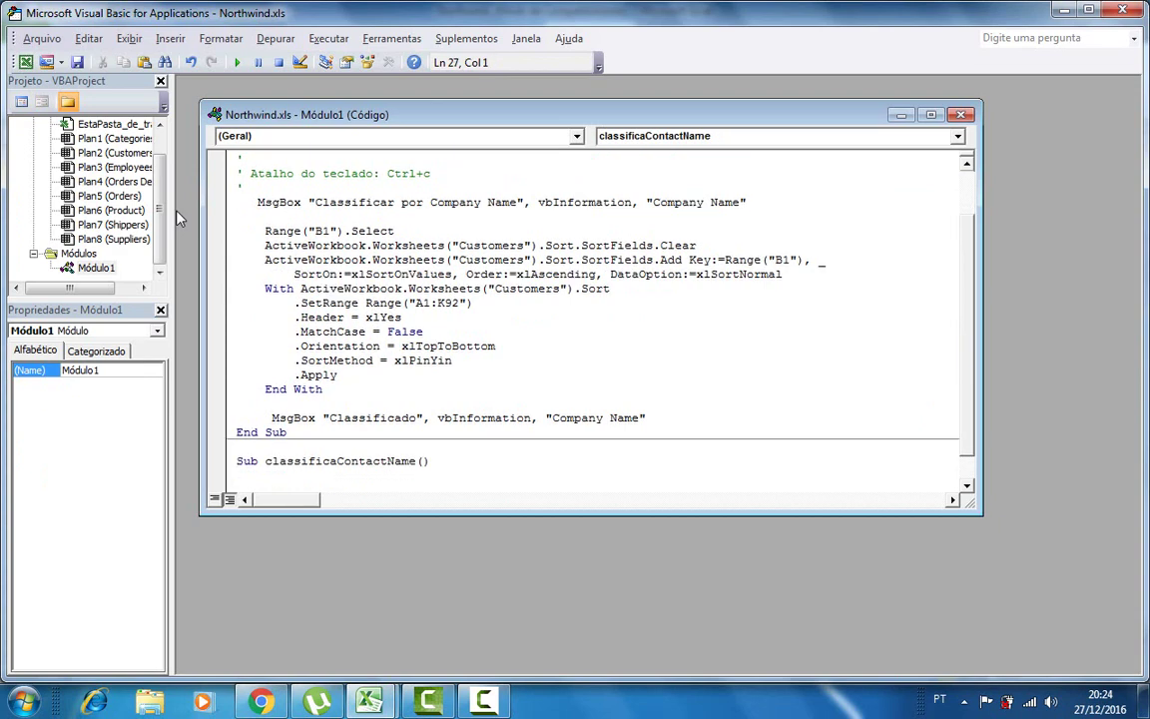
# Select the ClassificaCompanyName routine body for copying.
pyautogui.press('Down')
pyautogui.press('Down')
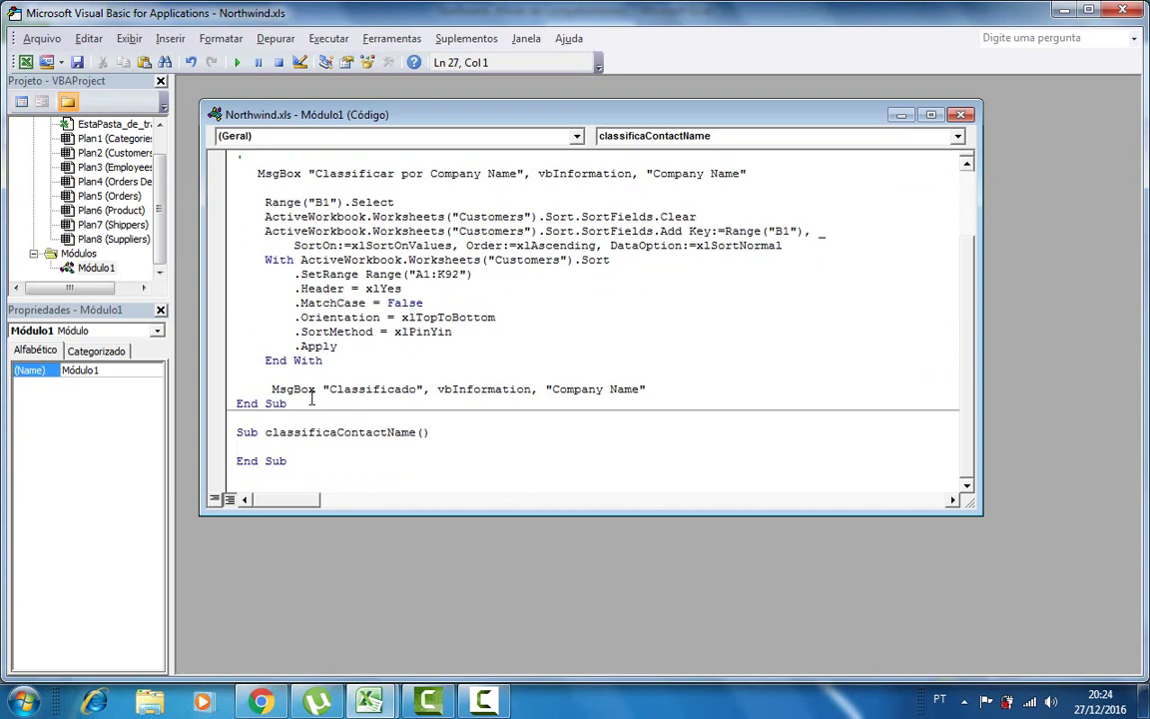
pyautogui.moveTo(649, 389)
pyautogui.mouseDown()
pyautogui.moveTo(269, 147)
pyautogui.moveTo(233, 177)
pyautogui.mouseUp()
pyautogui.hotkey('ctrl', 'c')
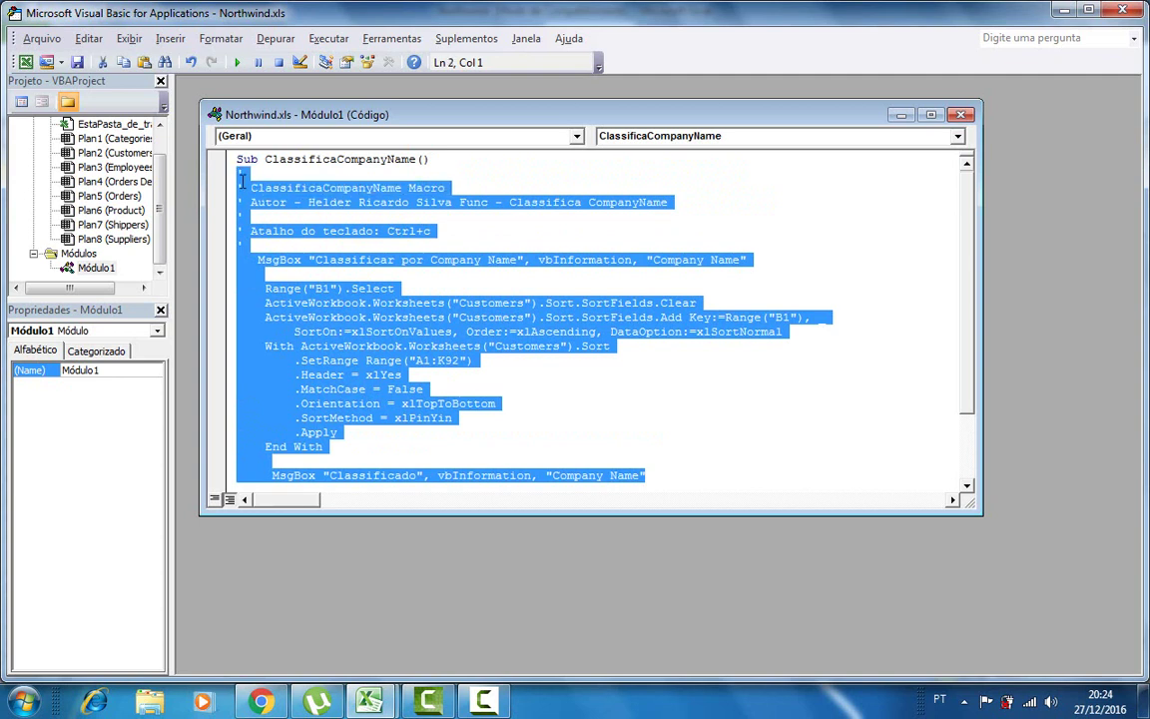
pyautogui.scroll(-2, 464, 389)
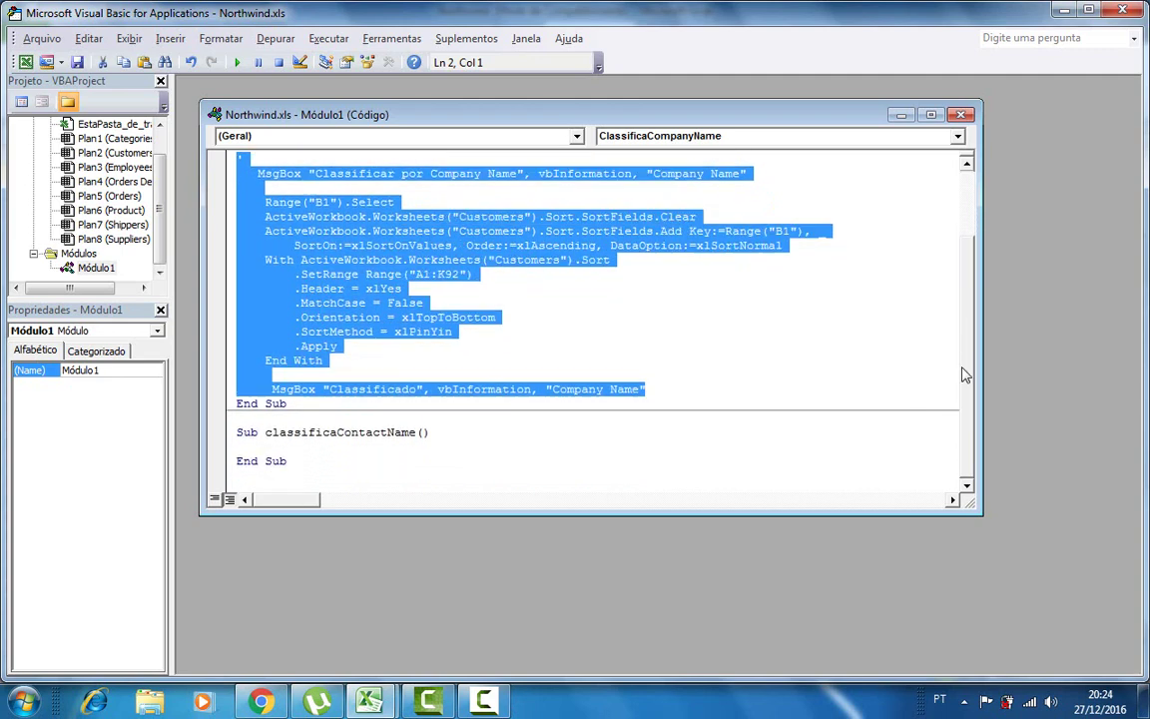
# Paste the copied sort code inside classificaContactName.
pyautogui.click(363, 452)
pyautogui.press('Return')
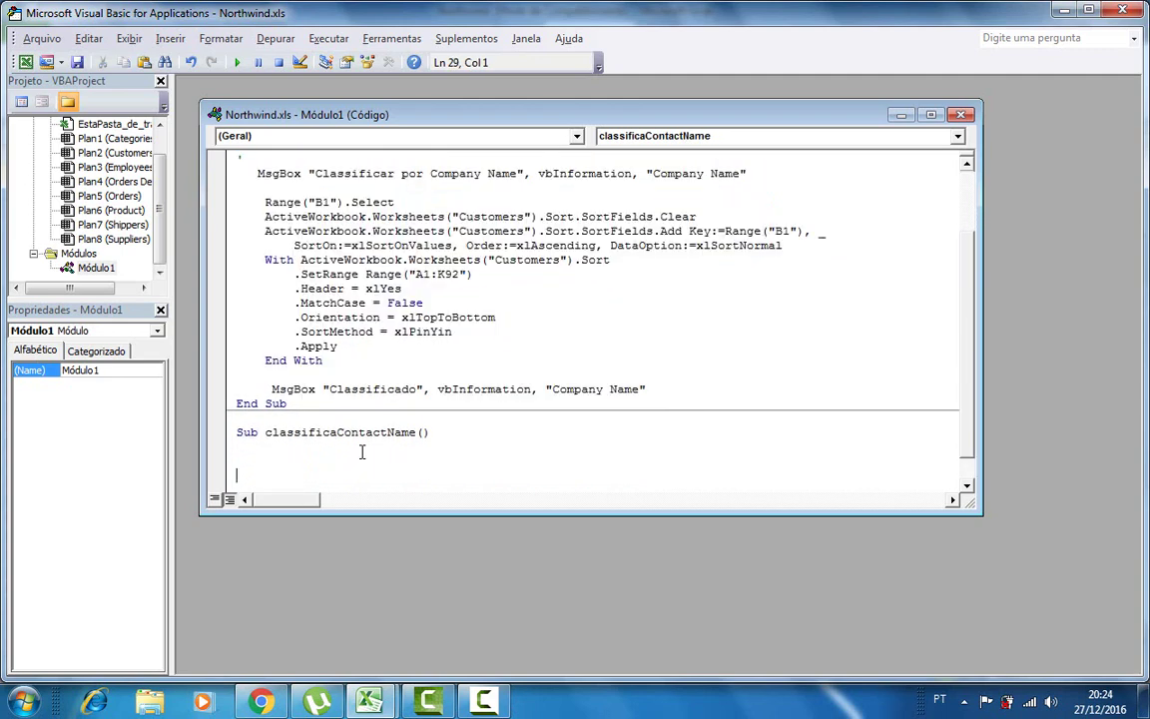
pyautogui.hotkey('ctrl', 'v')
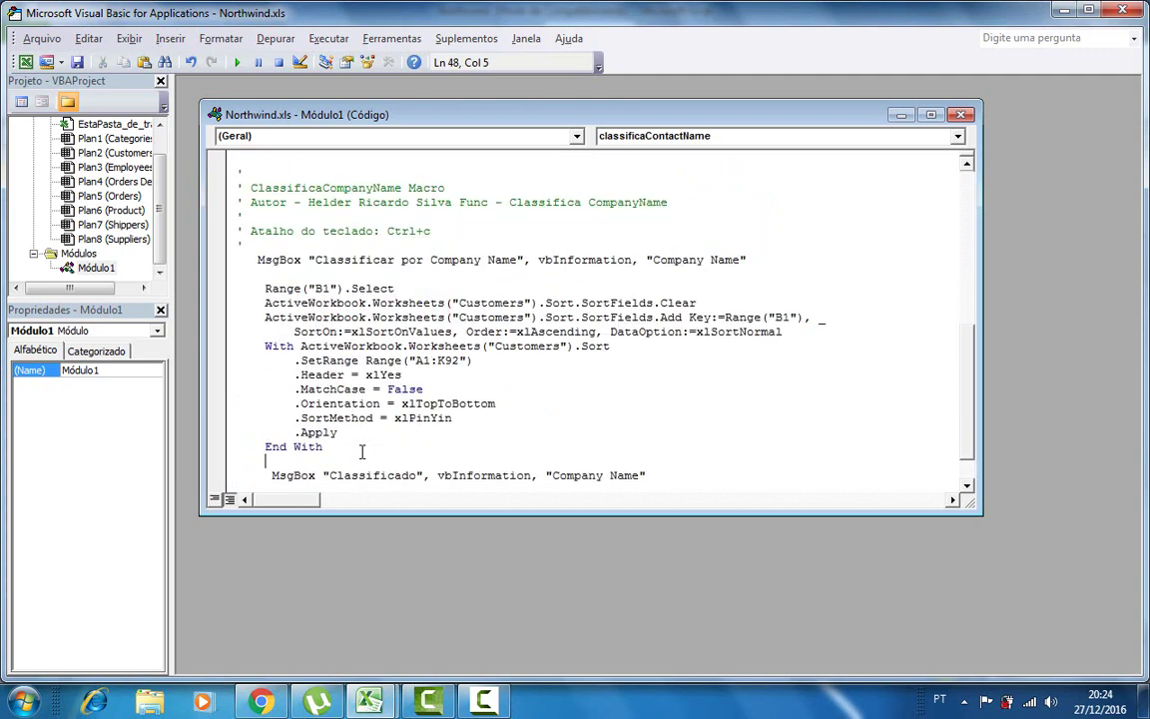
pyautogui.press('Up')
pyautogui.press('Up')
pyautogui.press('Up')
pyautogui.click(26, 61)
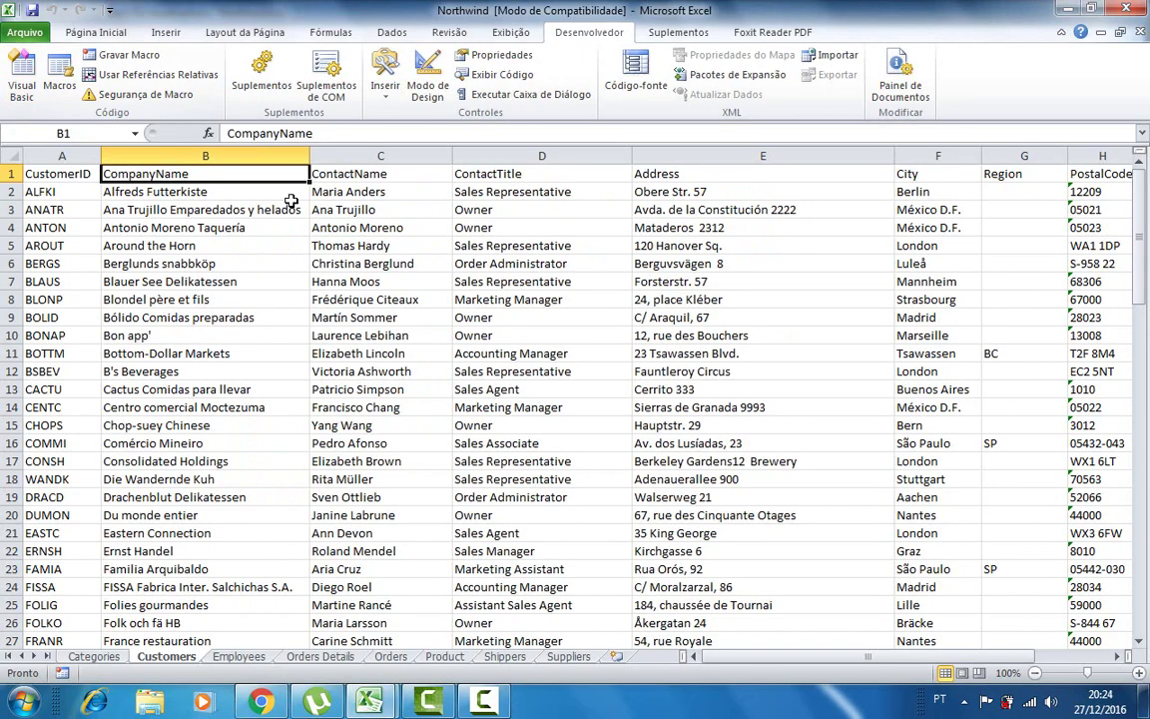
pyautogui.click(26, 72)
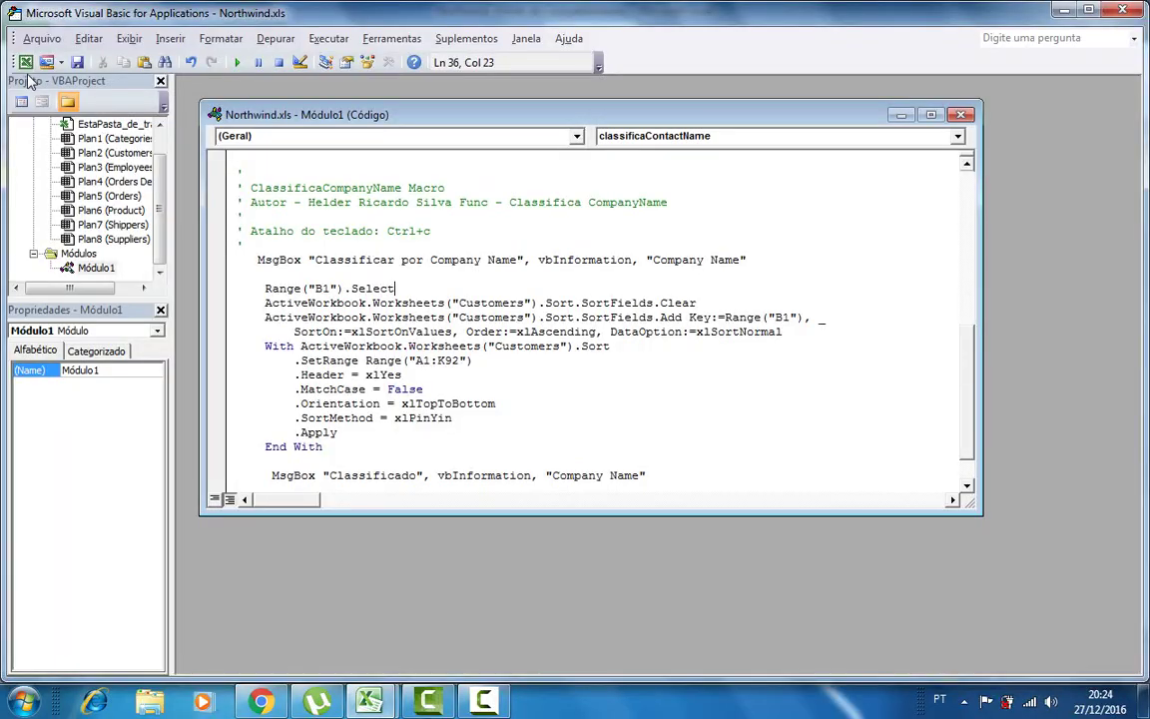
# Change Range("B1") to Range("C1") in both the Select and SortFields key lines.
pyautogui.click(322, 288)
pyautogui.press('BackSpace')
pyautogui.write('C')
pyautogui.moveTo(784, 316); pyautogui.dragTo(777, 317)
pyautogui.press('Delete')
pyautogui.write('C')
pyautogui.scroll(1, 529, 322)
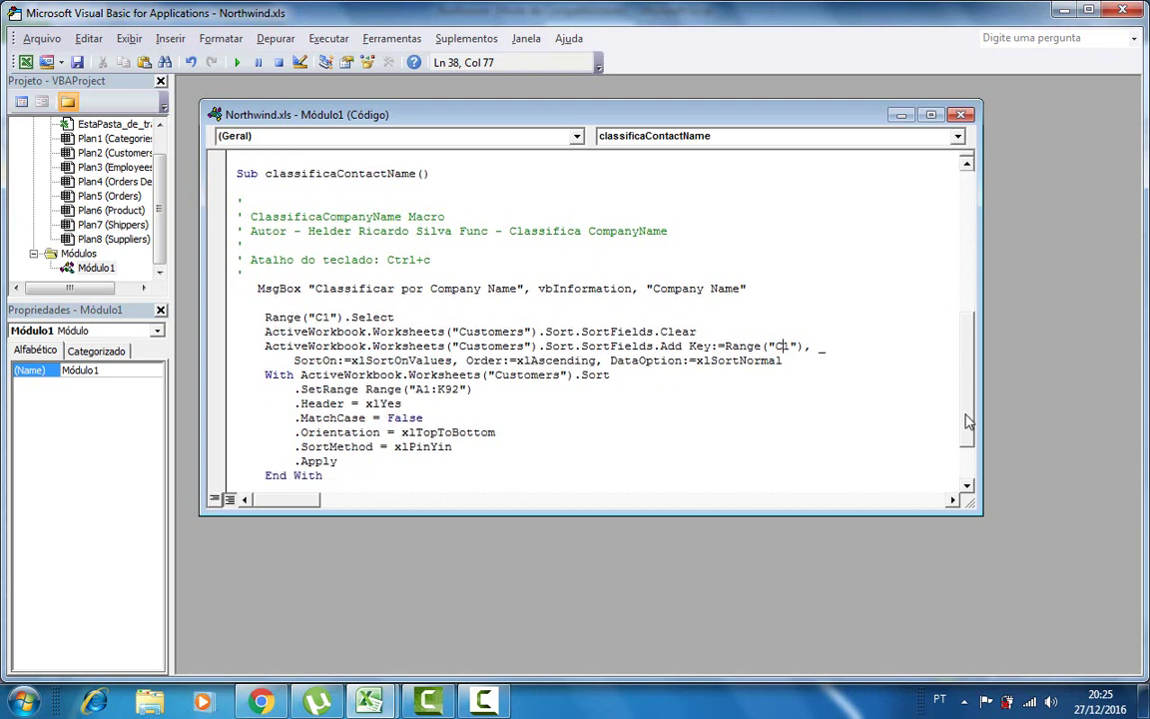
# Replace 'Company' with 'Contact' in classificaContactName's MsgBox texts and title.
pyautogui.moveTo(971, 407); pyautogui.dragTo(968, 440)
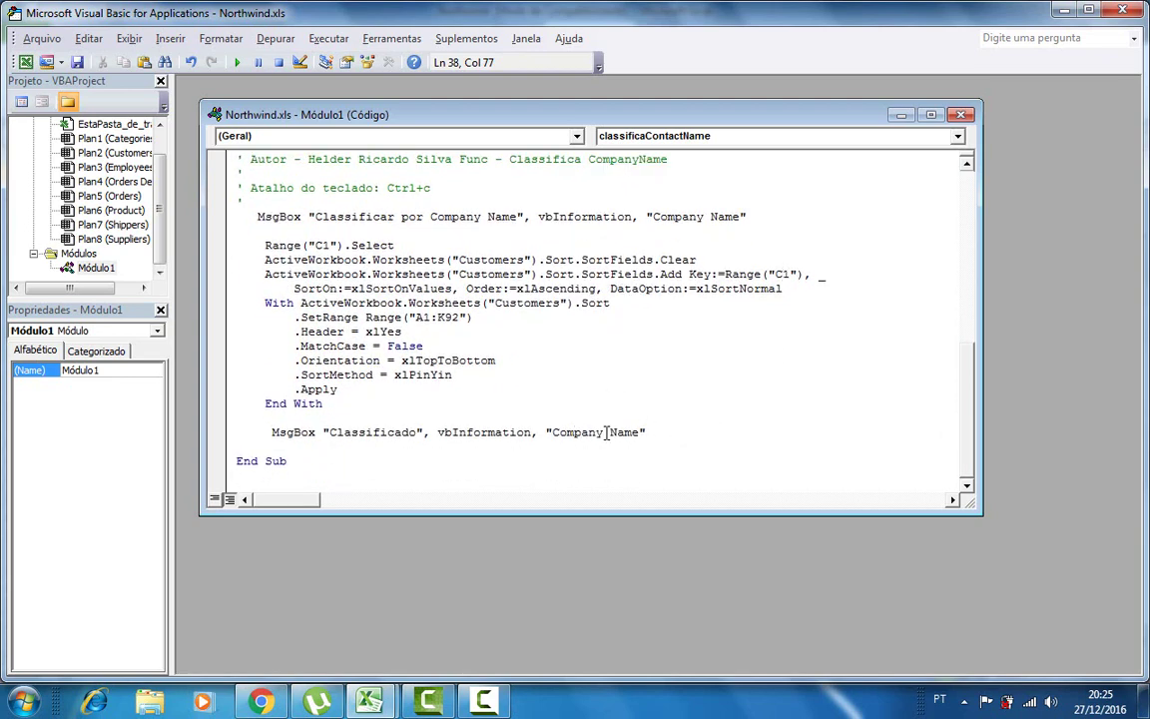
pyautogui.moveTo(604, 433); pyautogui.dragTo(566, 434)
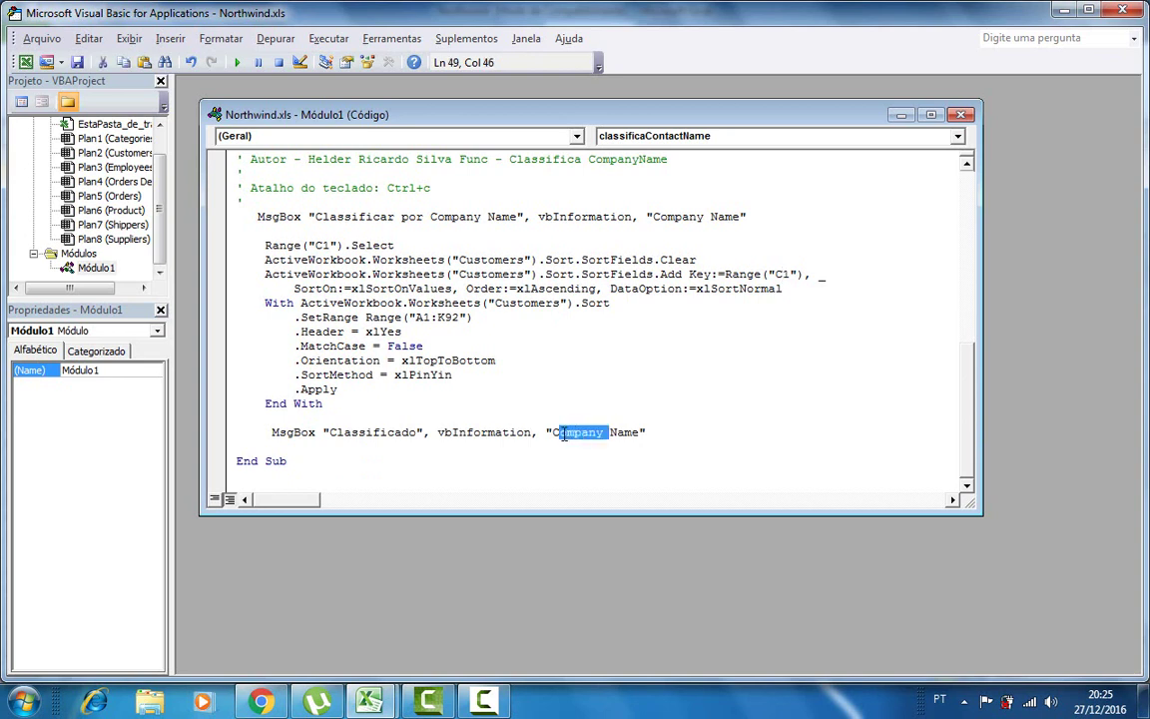
pyautogui.write('ntac')
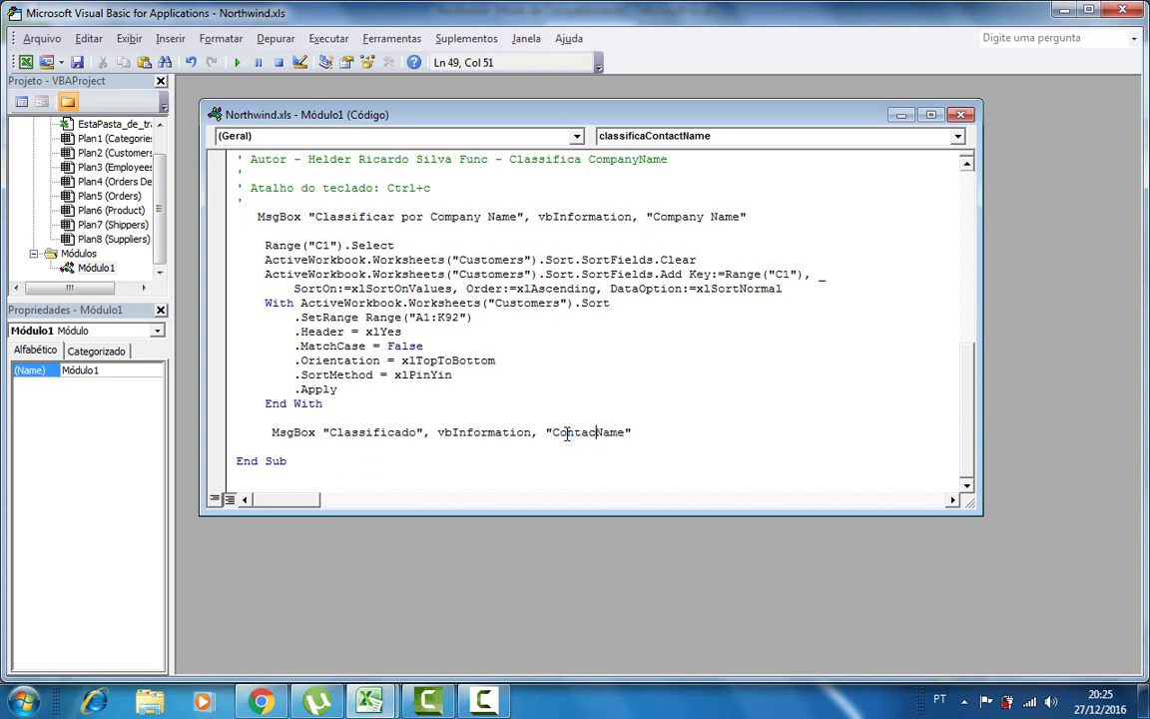
pyautogui.write('t')
pyautogui.moveTo(968, 399); pyautogui.dragTo(941, 312)
pyautogui.scroll(-2, 940, 325)
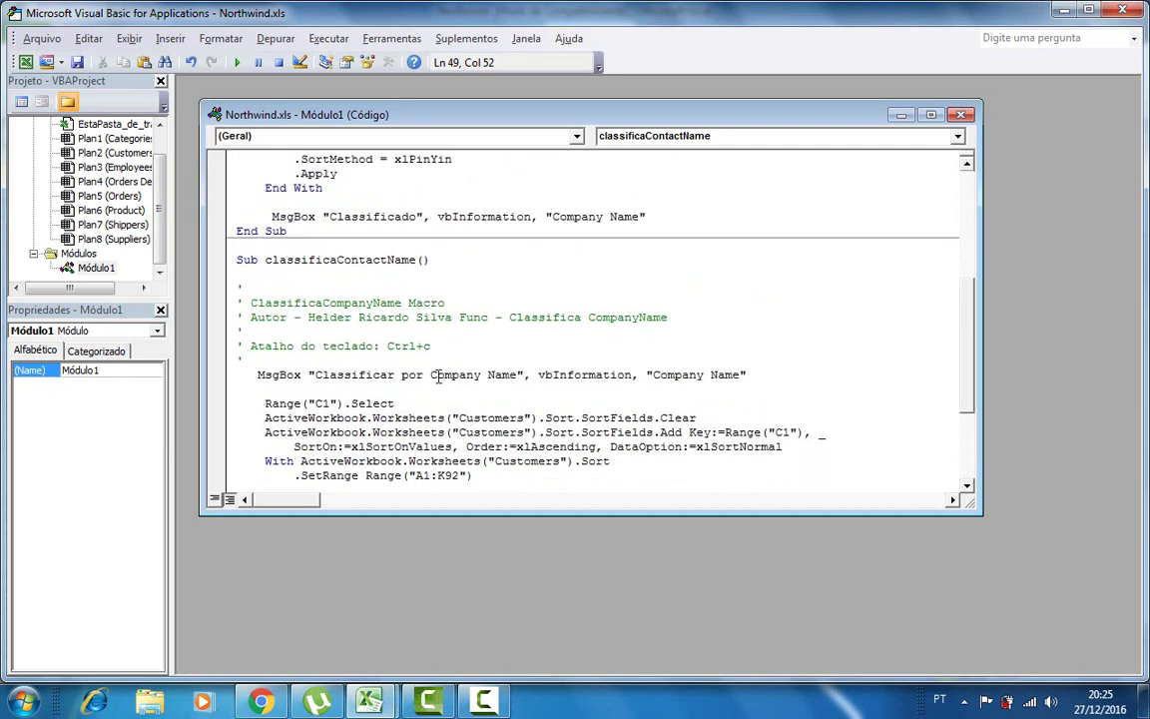
pyautogui.moveTo(430, 374); pyautogui.dragTo(482, 375)
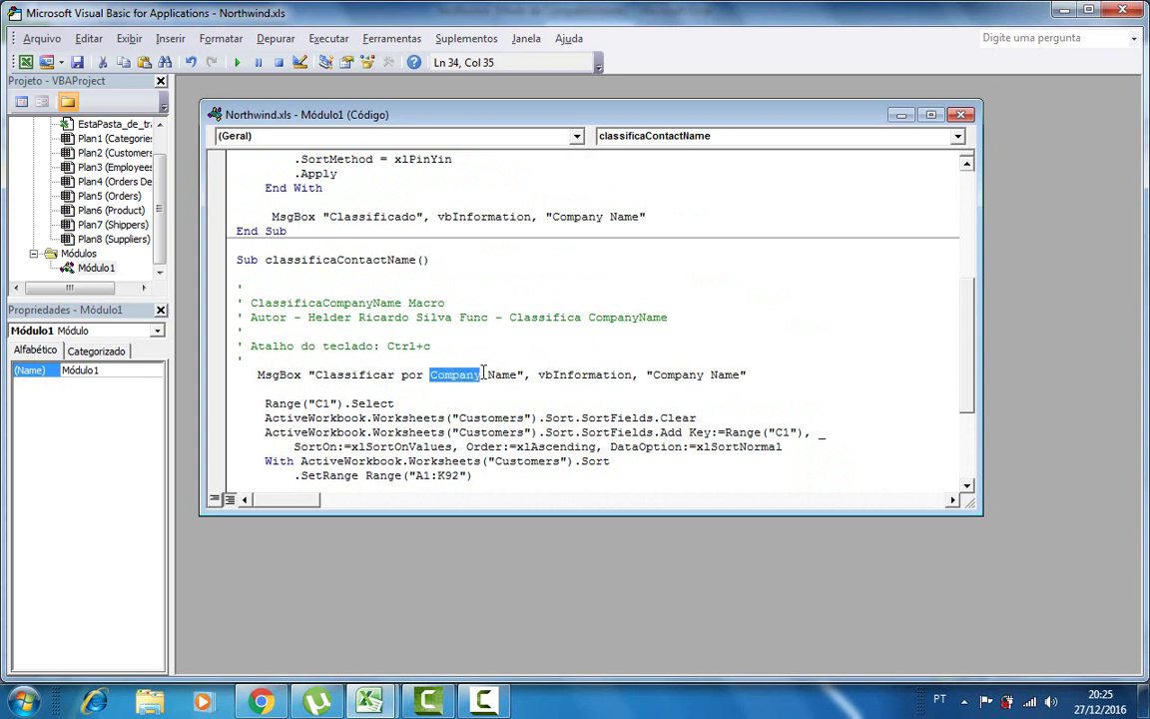
pyautogui.write('Contact')
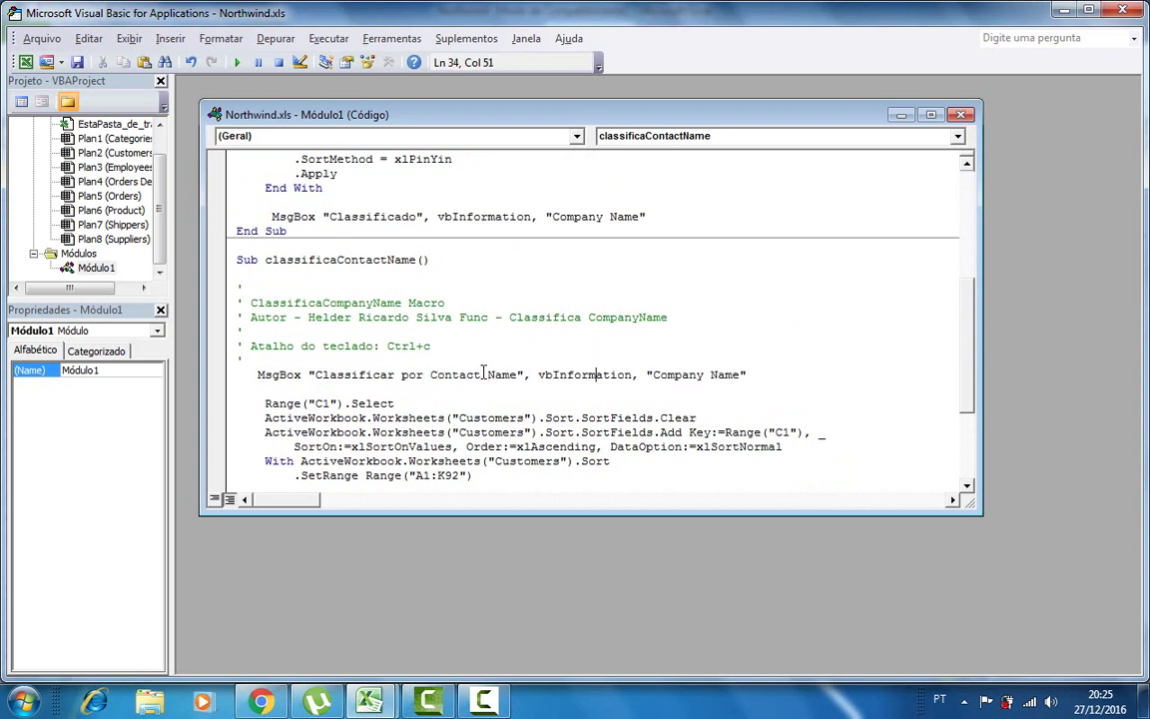
pyautogui.press('Right')
pyautogui.press('Right')
pyautogui.press('Right')
pyautogui.press('Right')
pyautogui.press('Right')
pyautogui.moveTo(703, 374); pyautogui.dragTo(650, 375)
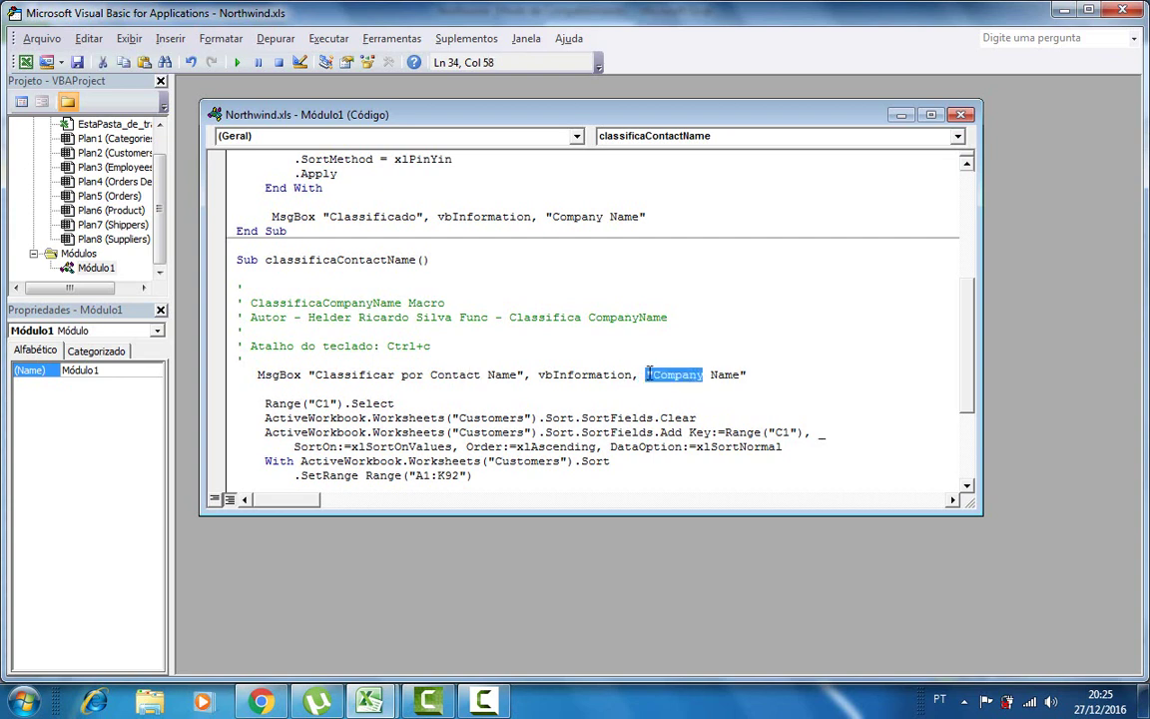
pyautogui.write('Contac')
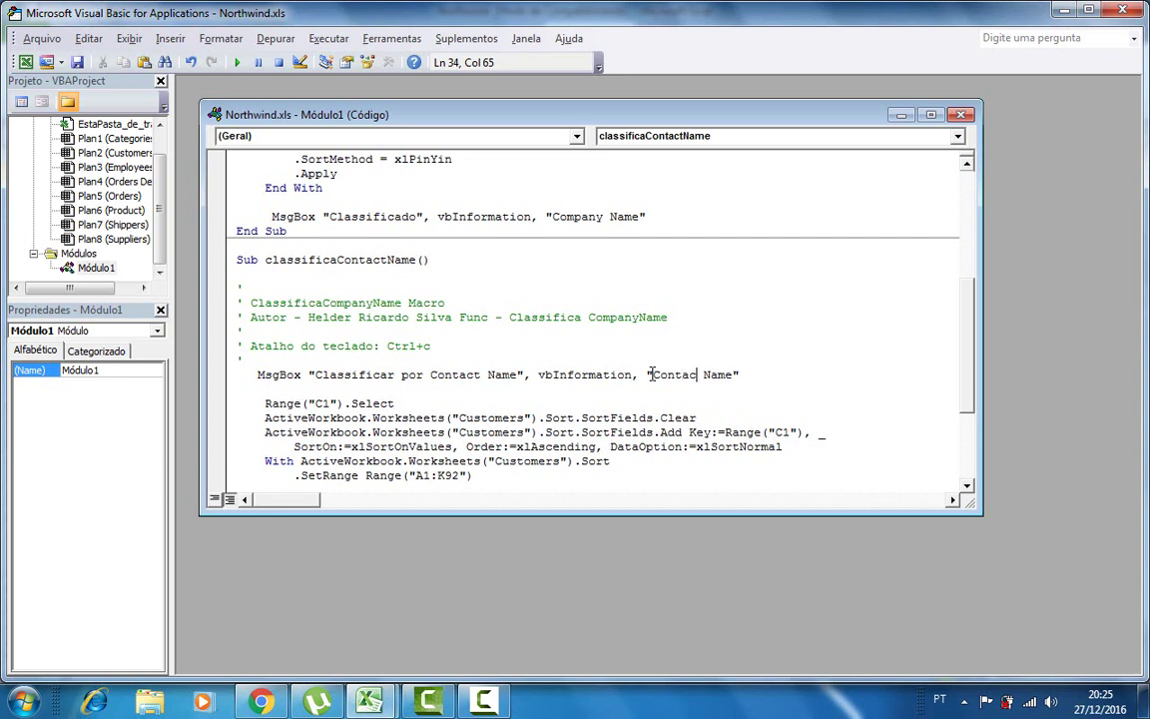
pyautogui.write('t')
# Open the classificaContactName macro's code from the workbook's Macros list.
pyautogui.click(25, 62)
pyautogui.click(58, 72)
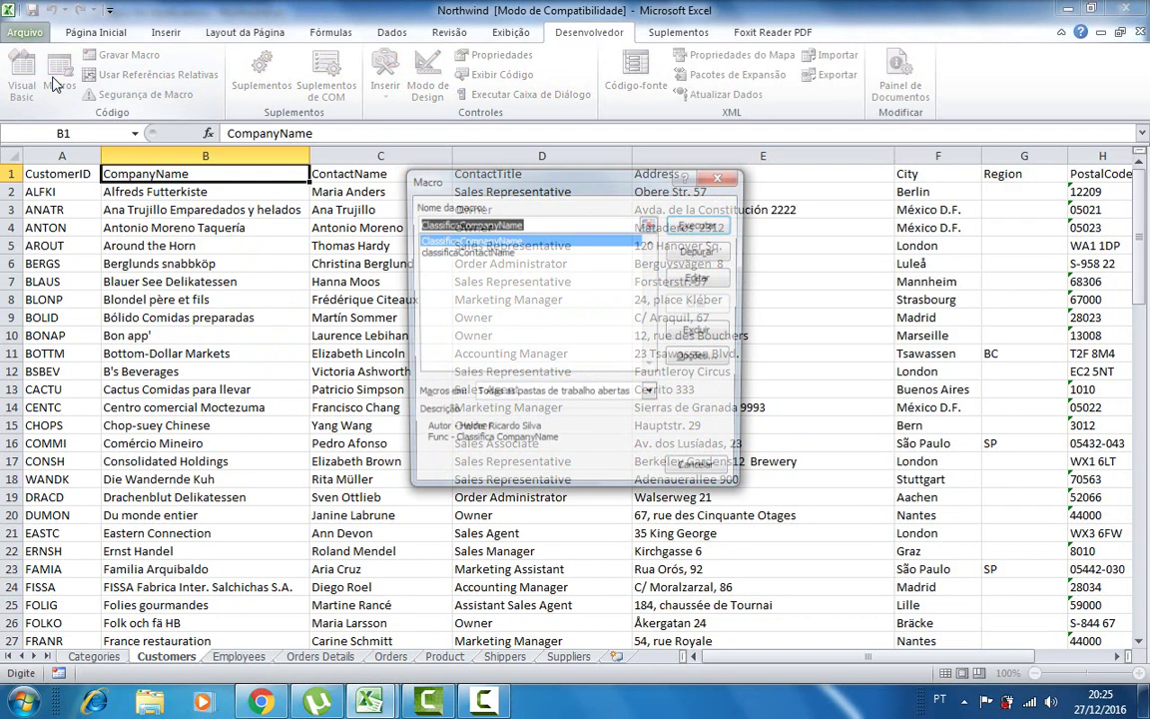
pyautogui.click(464, 253)
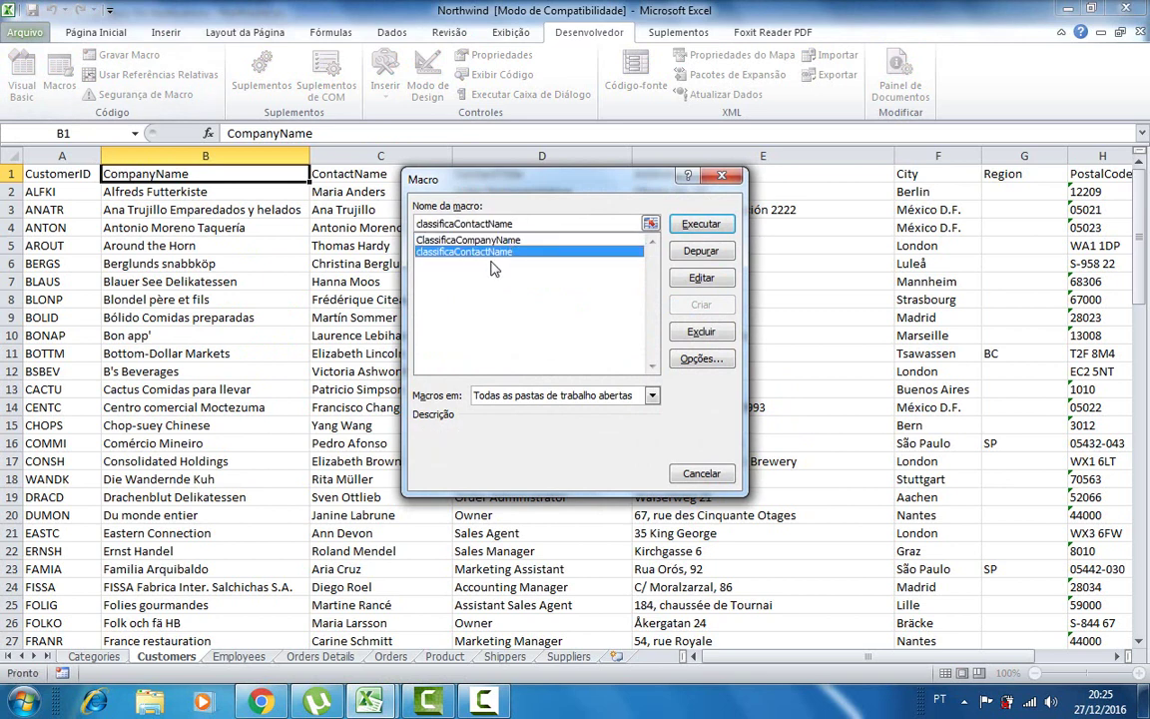
pyautogui.click(701, 277)
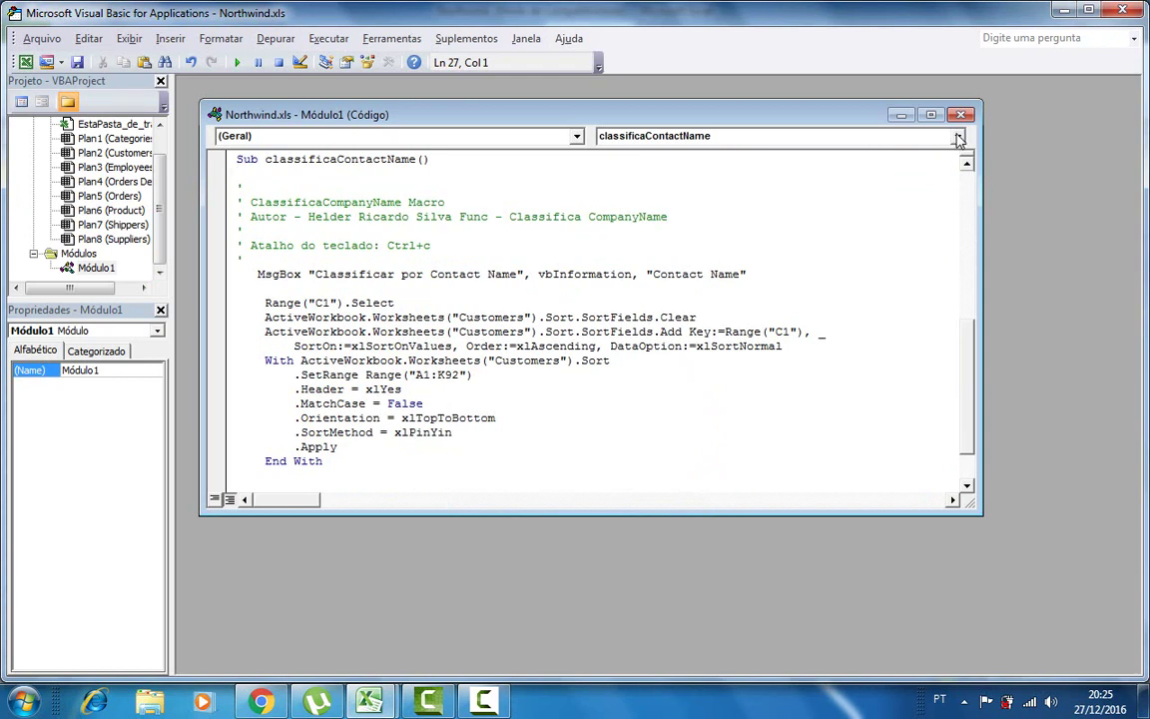
# Review the classificaContactName procedure's message and sort code, placing the cursor at the C1 reference.
pyautogui.click(861, 134)
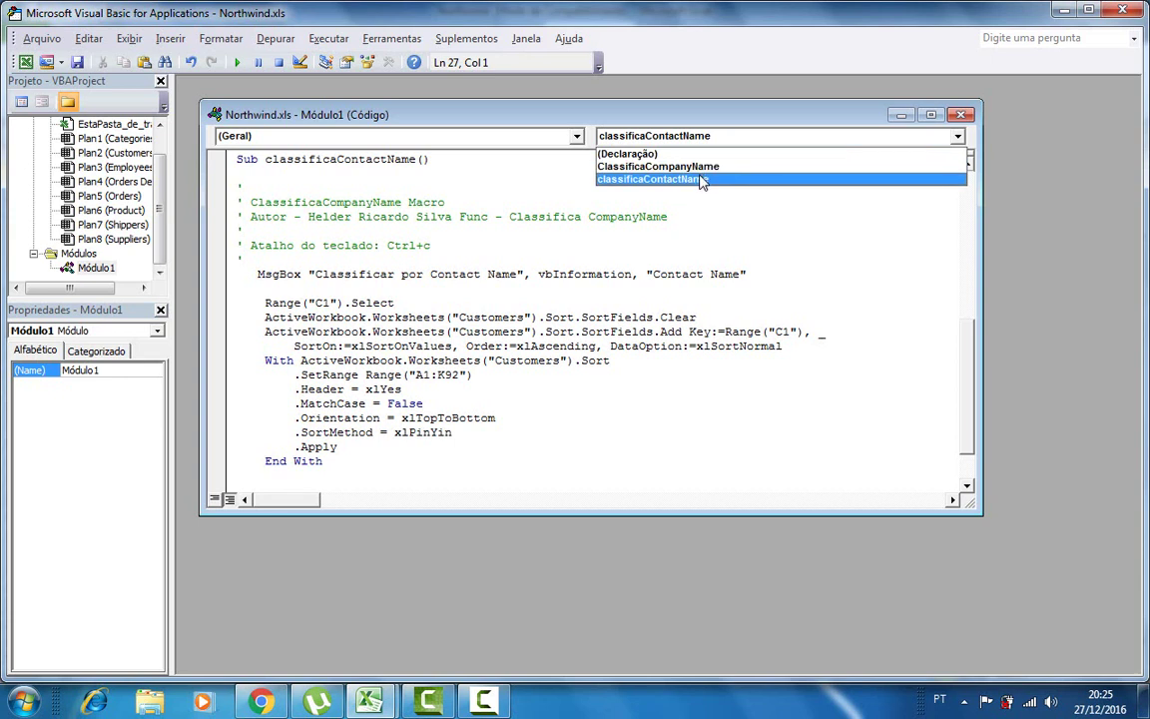
pyautogui.click(701, 181)
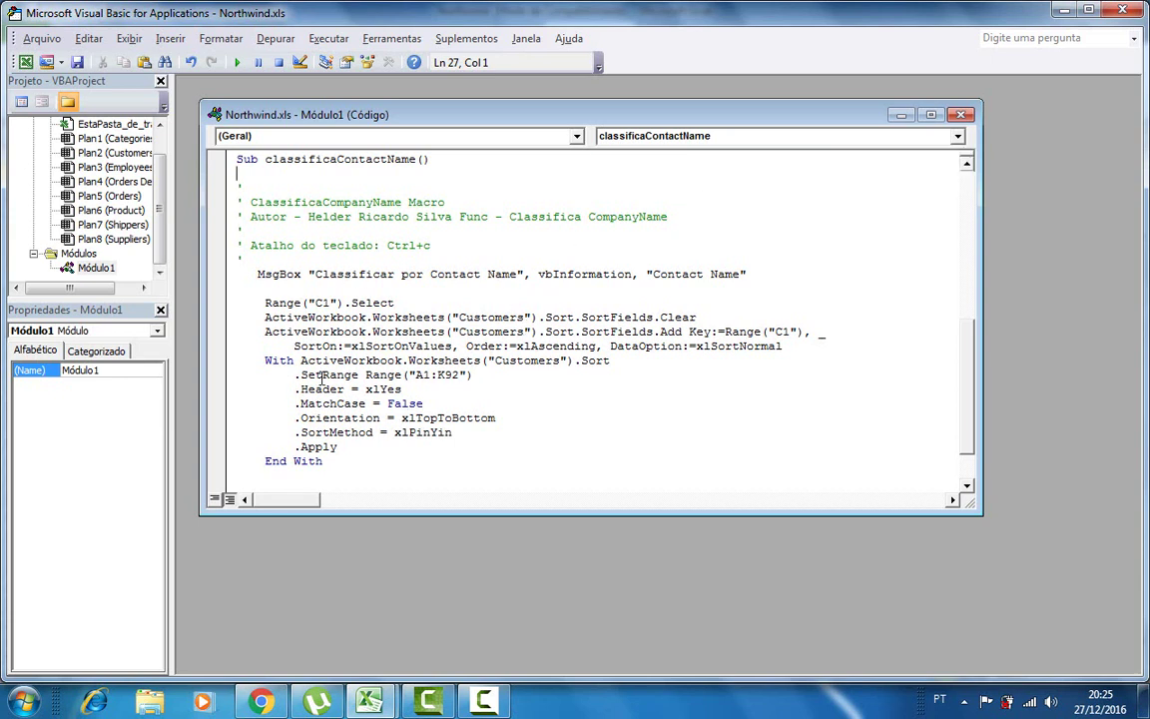
pyautogui.moveTo(252, 274); pyautogui.dragTo(338, 472)
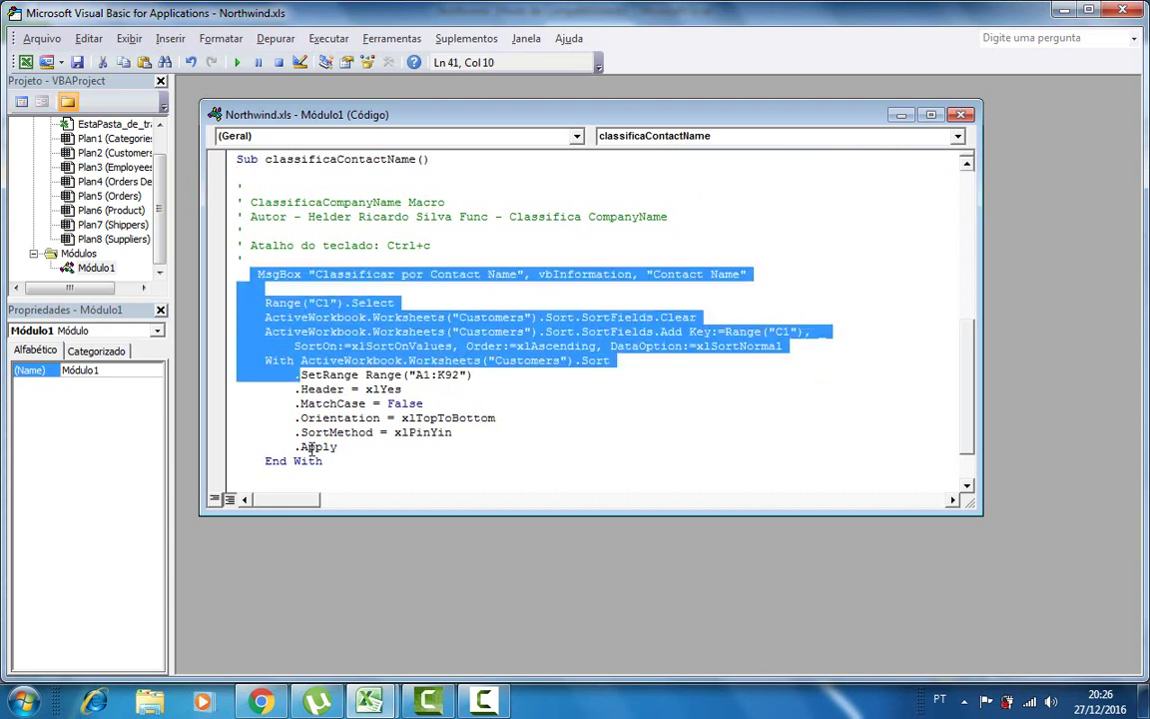
pyautogui.click(321, 302)
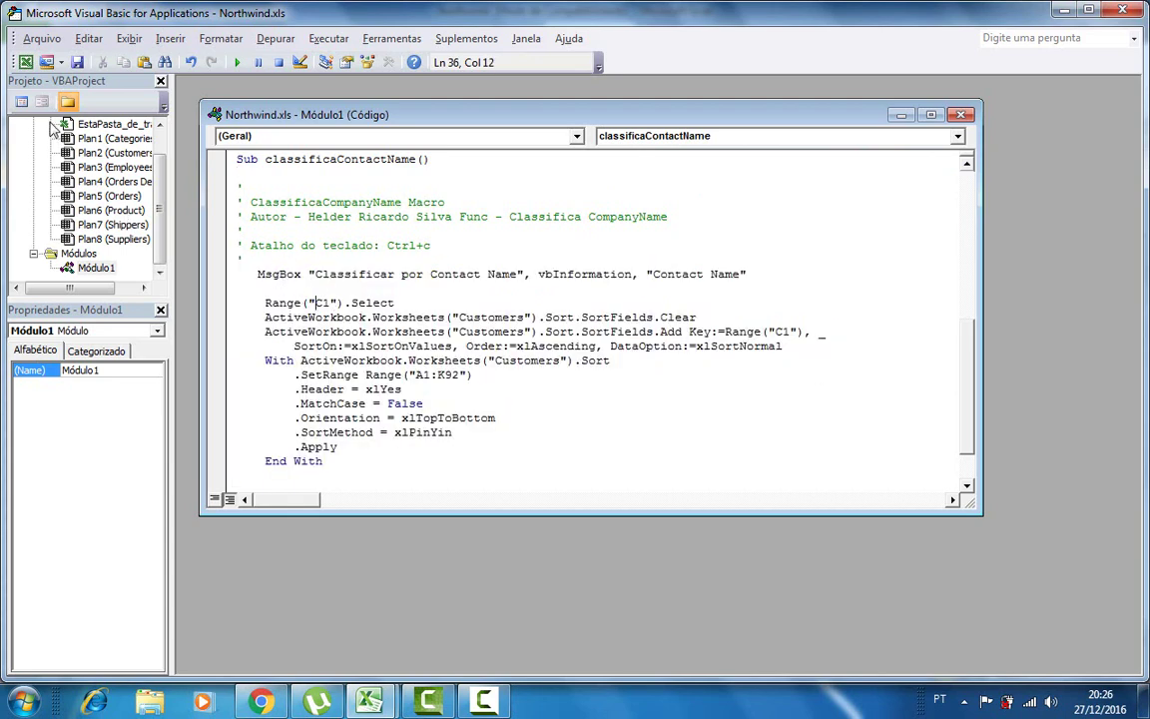
# Check classificaContactName's macro options, leave it without a shortcut, and close the Macro dialog.
pyautogui.click(26, 63)
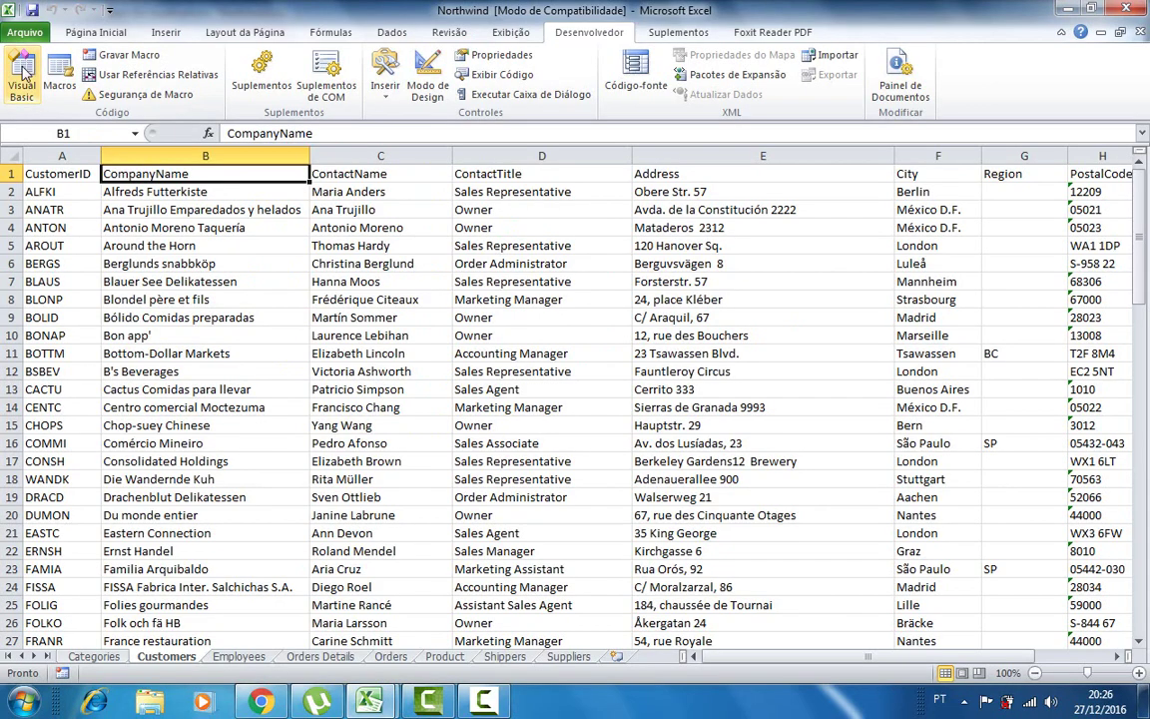
pyautogui.click(57, 76)
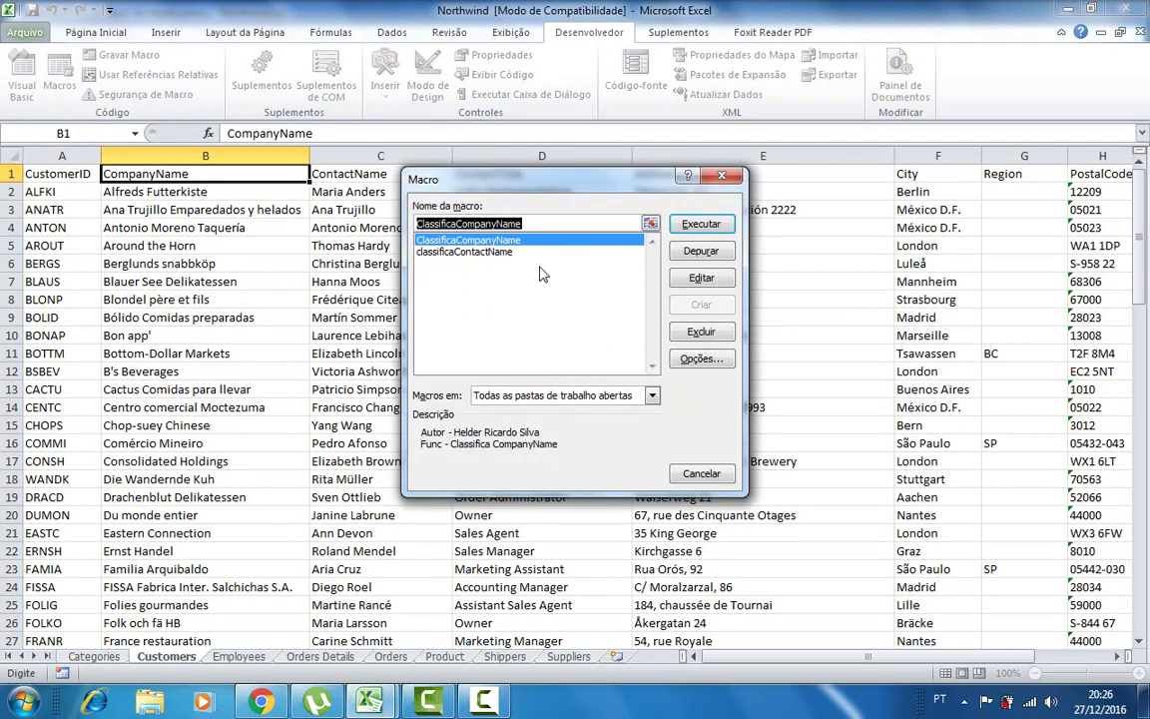
pyautogui.click(492, 253)
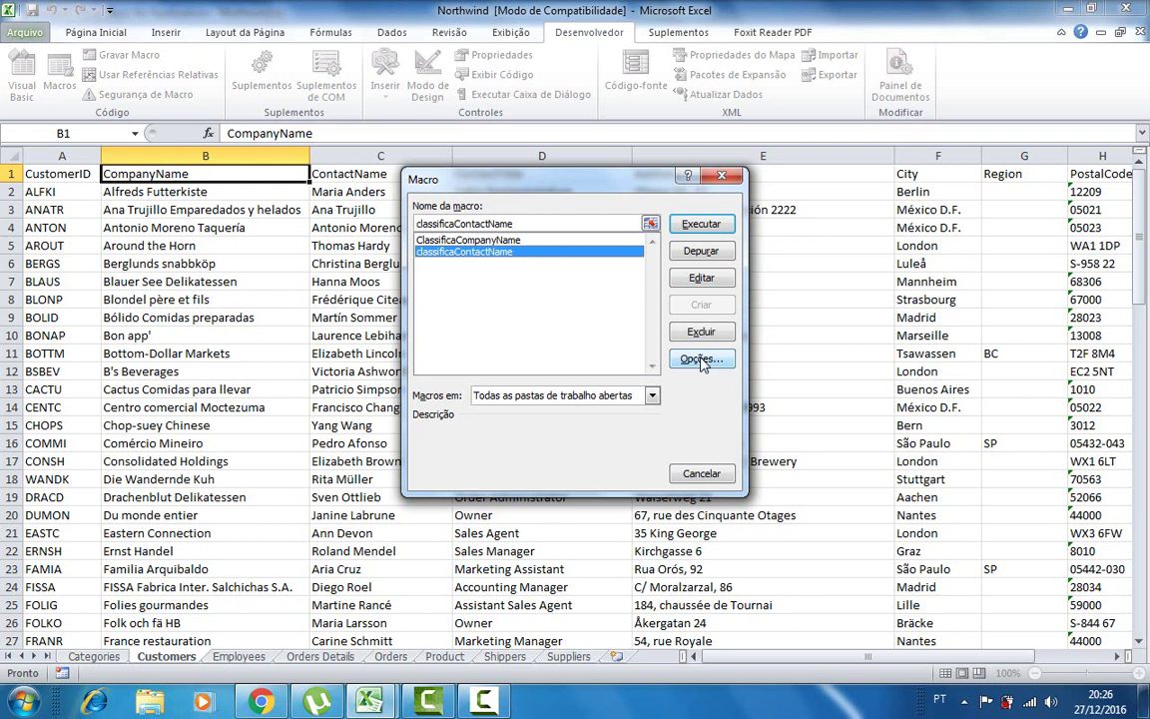
pyautogui.click(696, 361)
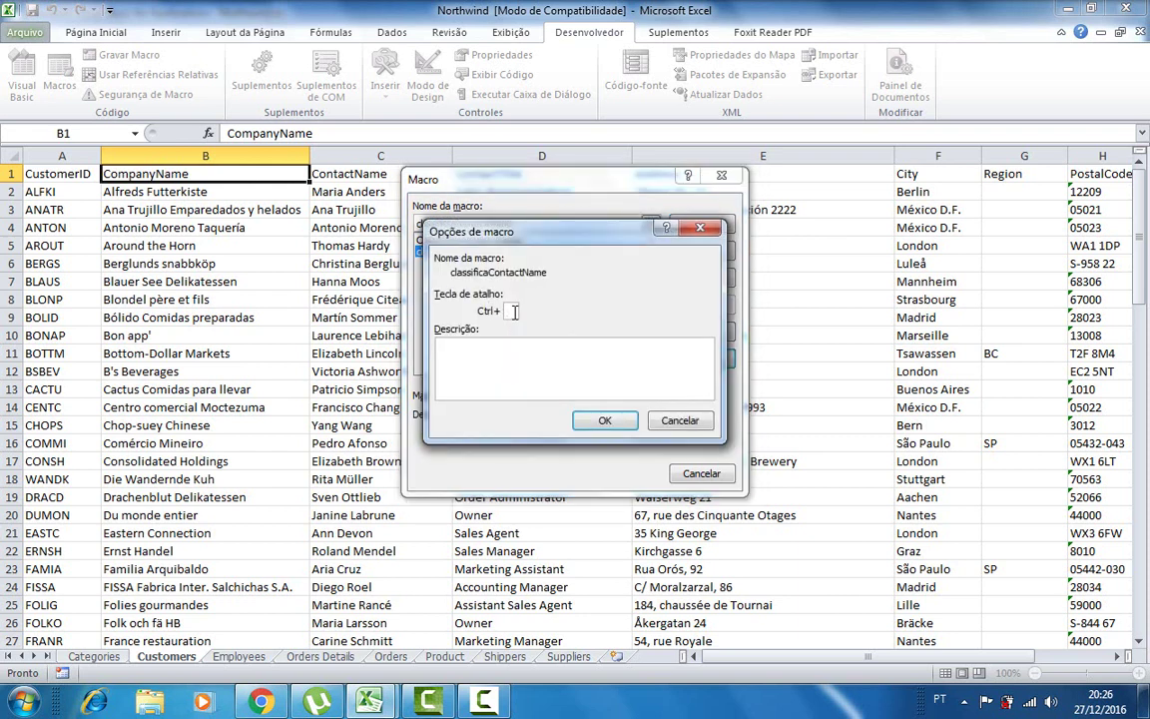
pyautogui.write('v')
pyautogui.press('Return')
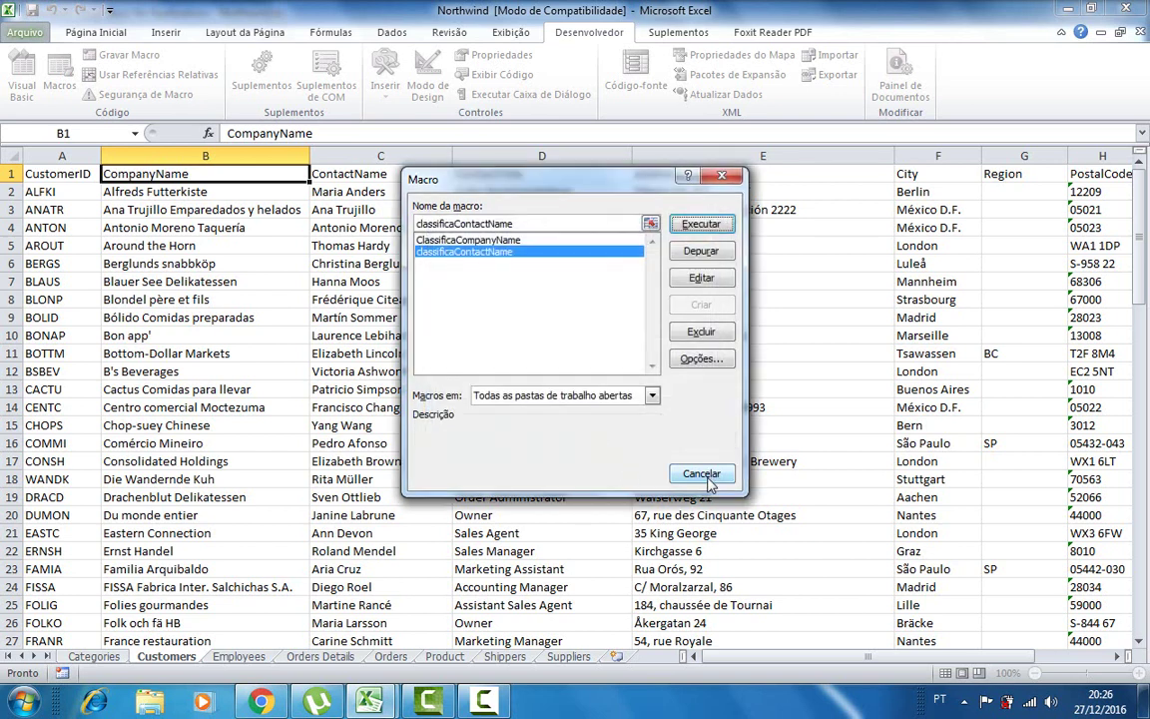
pyautogui.click(722, 175)
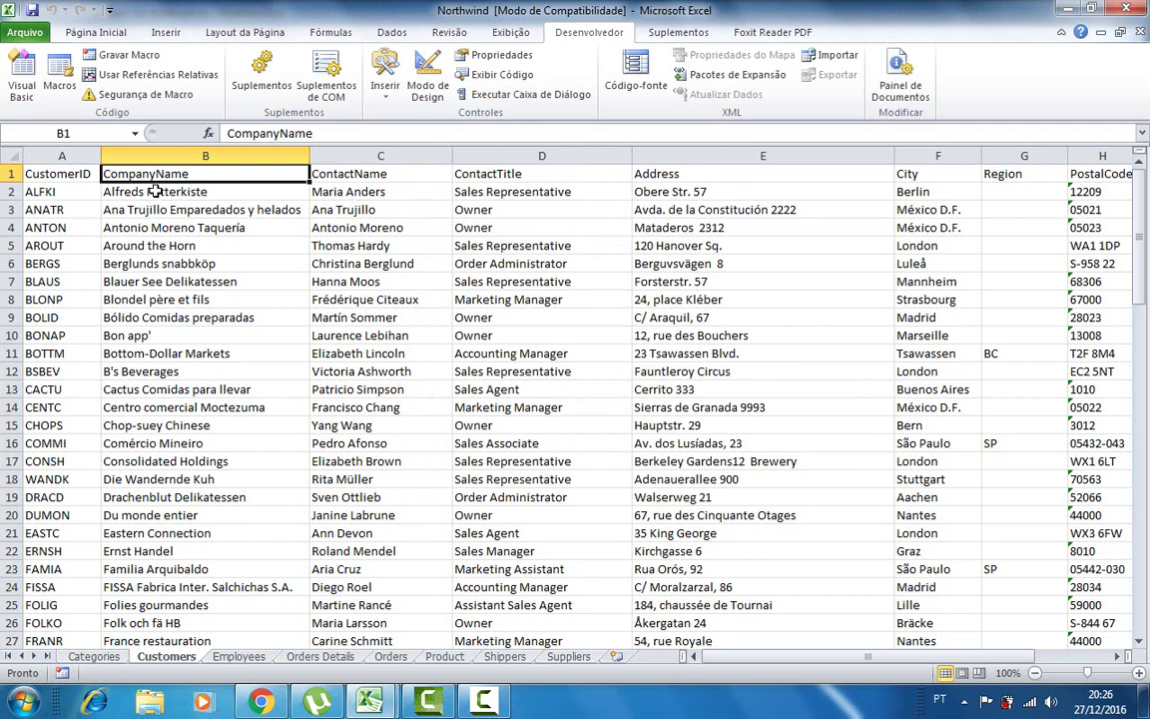
# Run the ContactName sort macro, acknowledge both messages, and bold the ContactName header C1.
pyautogui.click(382, 260)
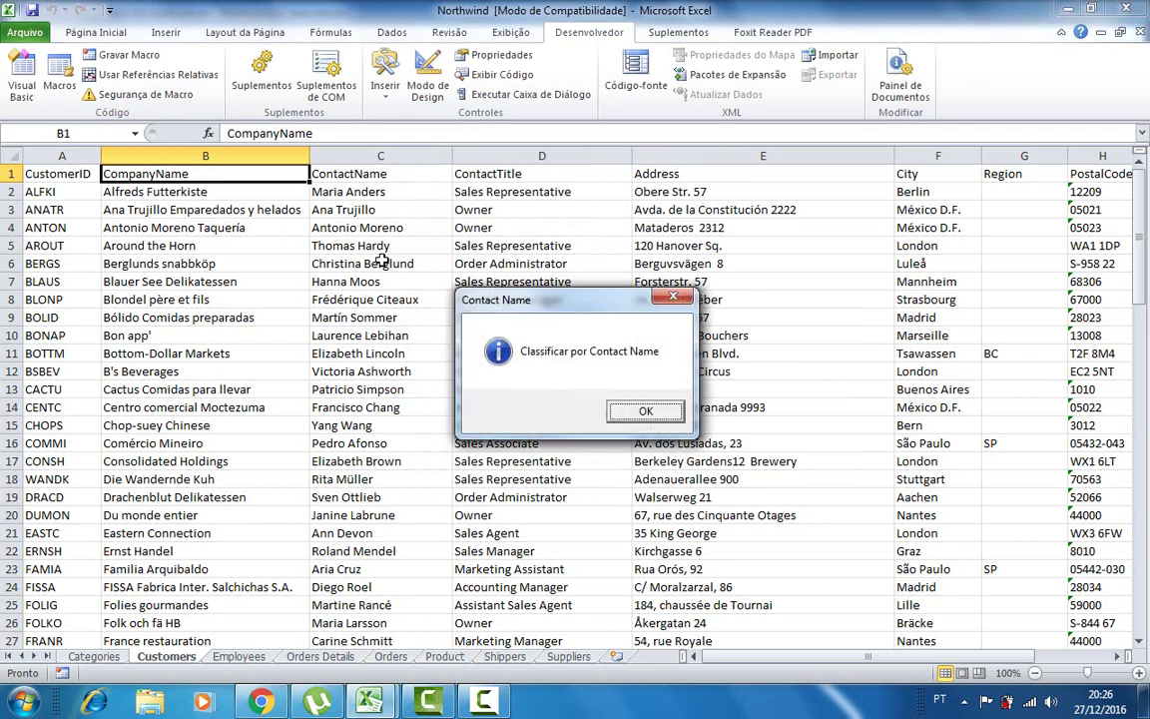
pyautogui.click(646, 411)
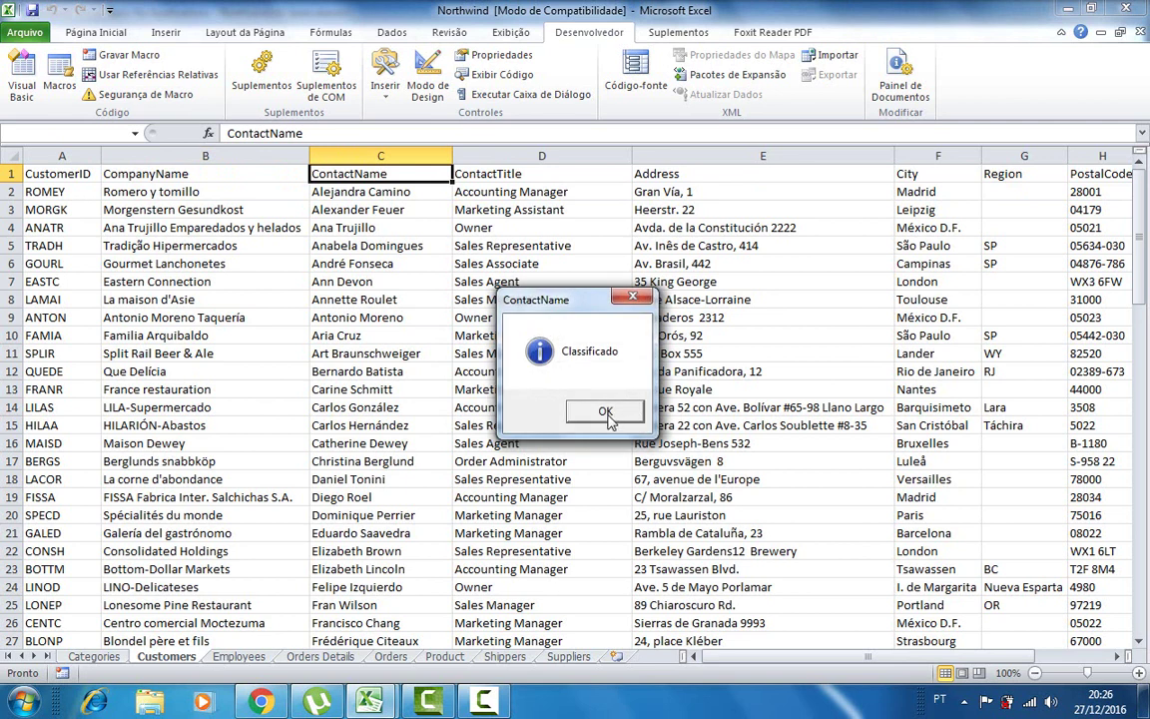
pyautogui.click(603, 410)
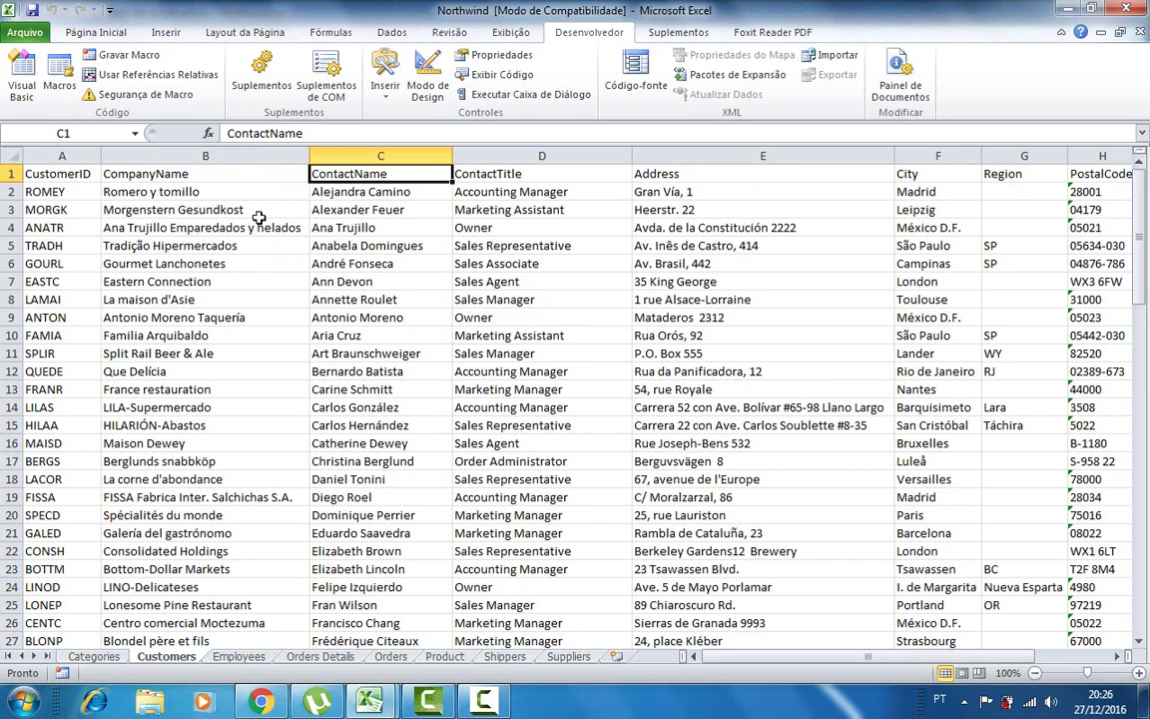
pyautogui.hotkey('ctrl', 'n')
# From cell B1, run the CompanyName sort with Ctrl+Shift+C and acknowledge both messages.
pyautogui.click(168, 167)
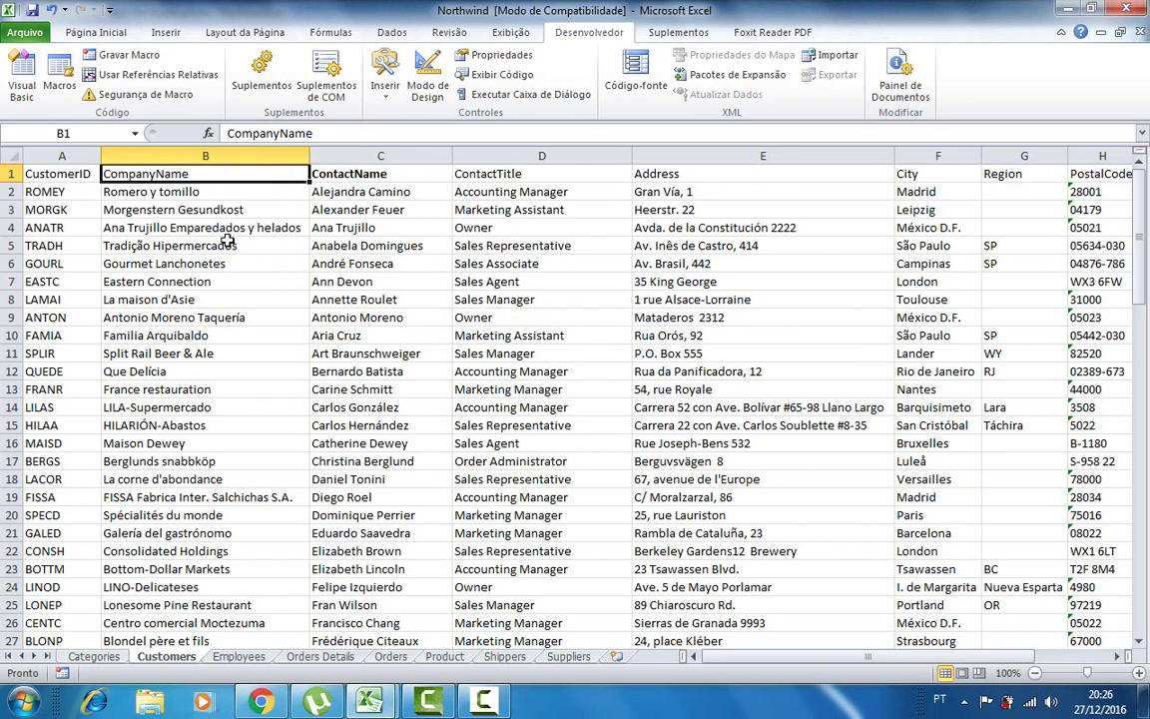
pyautogui.hotkey('ctrl', 'shift', 'c')
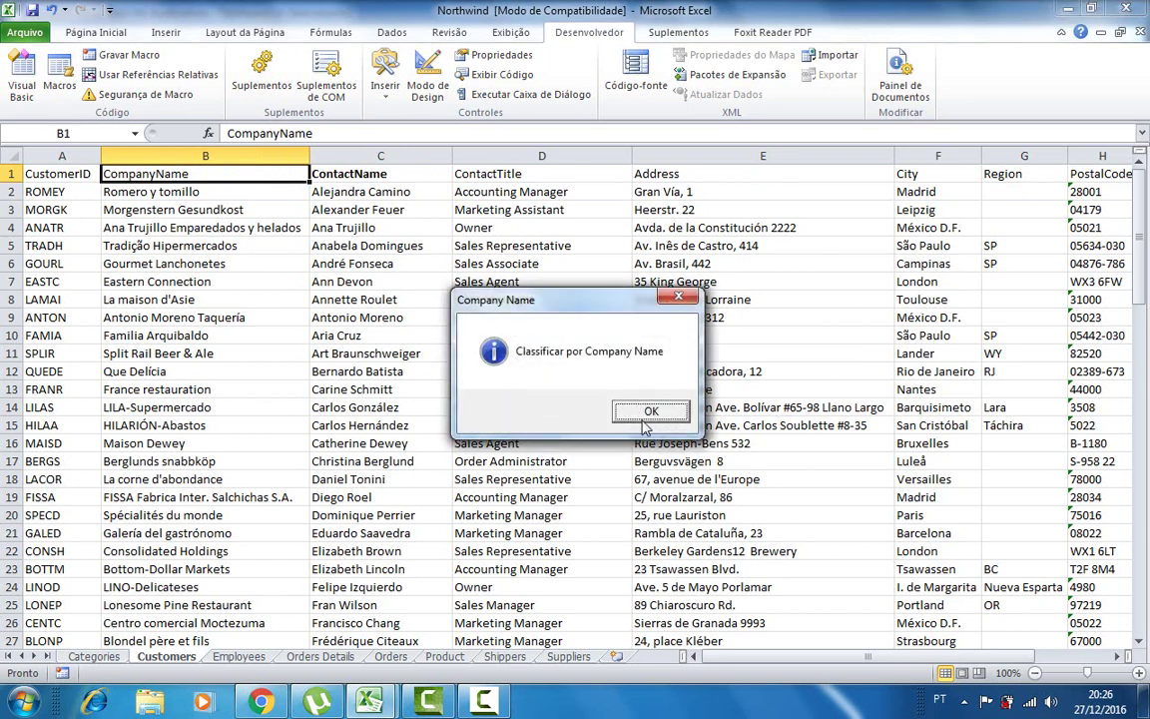
pyautogui.click(647, 414)
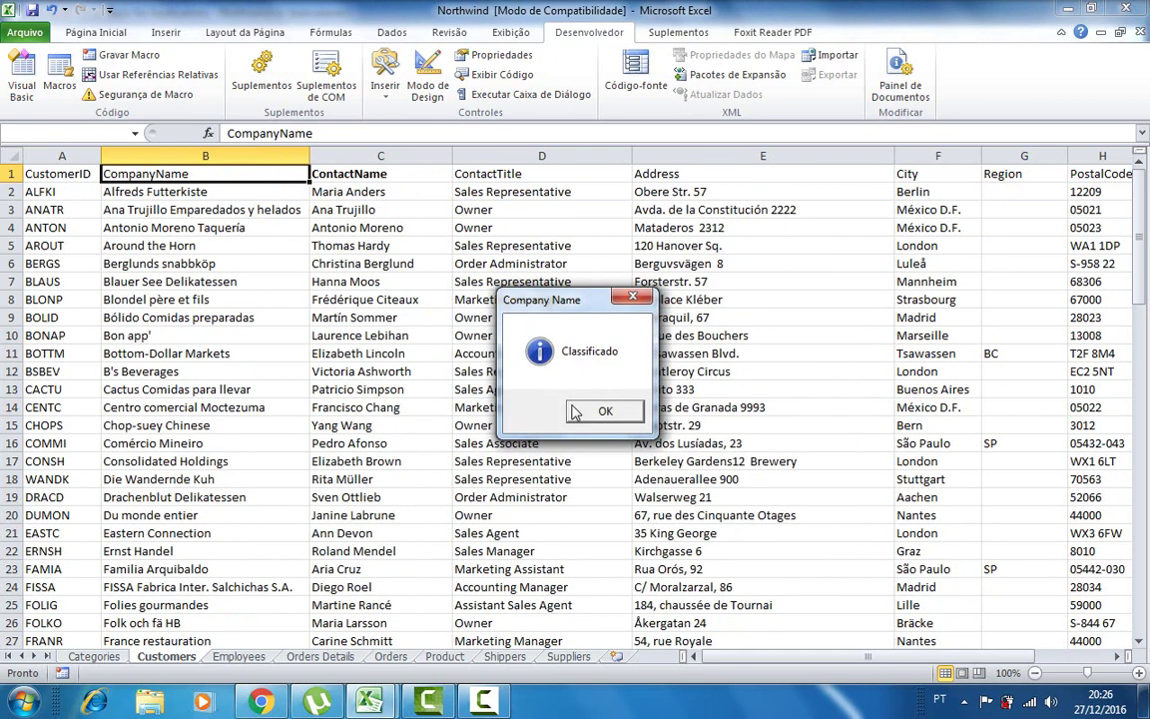
pyautogui.click(575, 412)
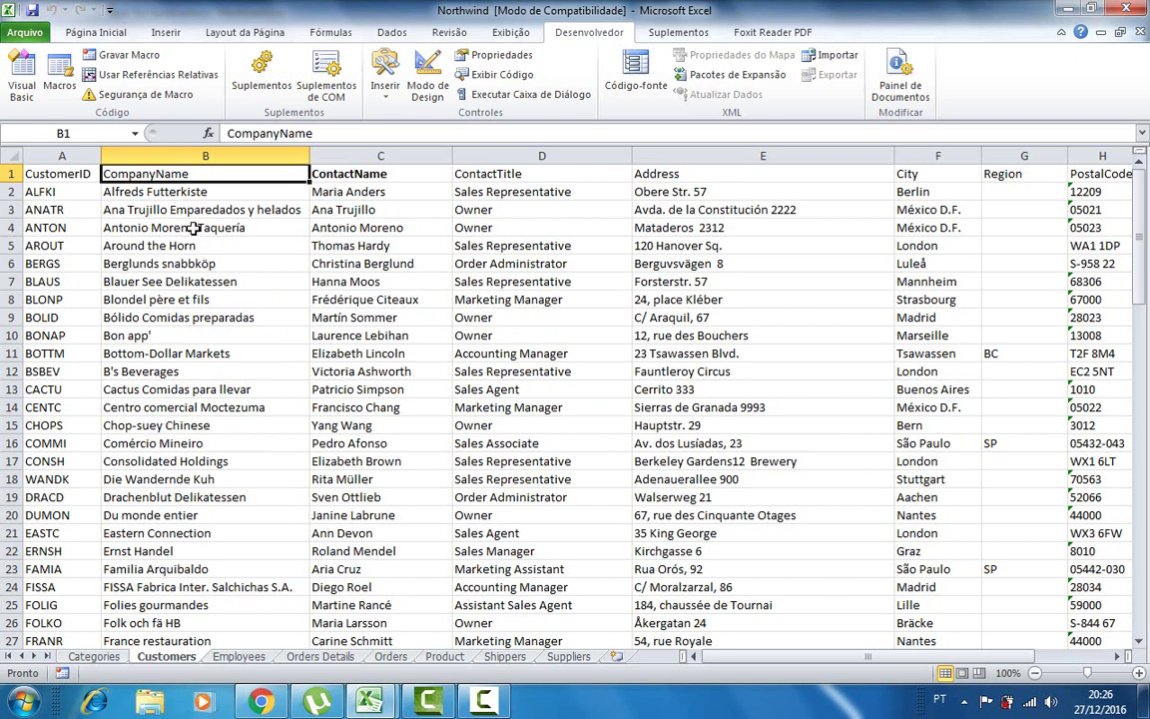
pyautogui.click(27, 93)
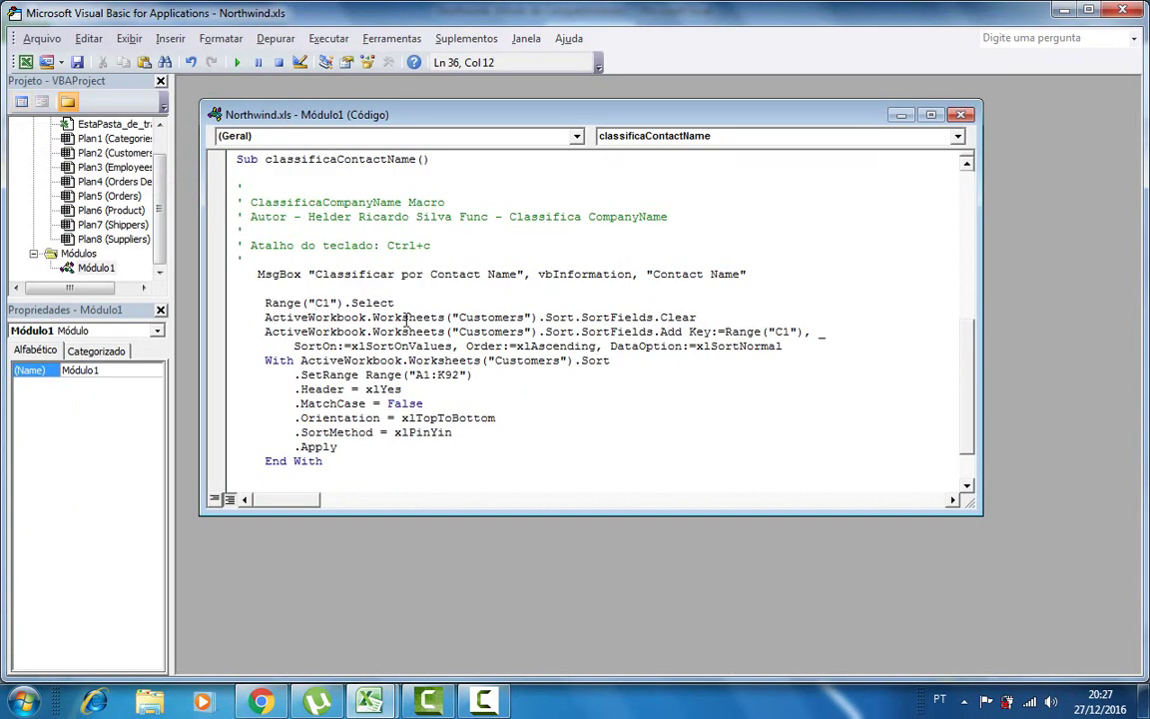
pyautogui.moveTo(408, 306)
pyautogui.mouseDown()
pyautogui.moveTo(297, 318)
pyautogui.moveTo(271, 299)
pyautogui.mouseUp()
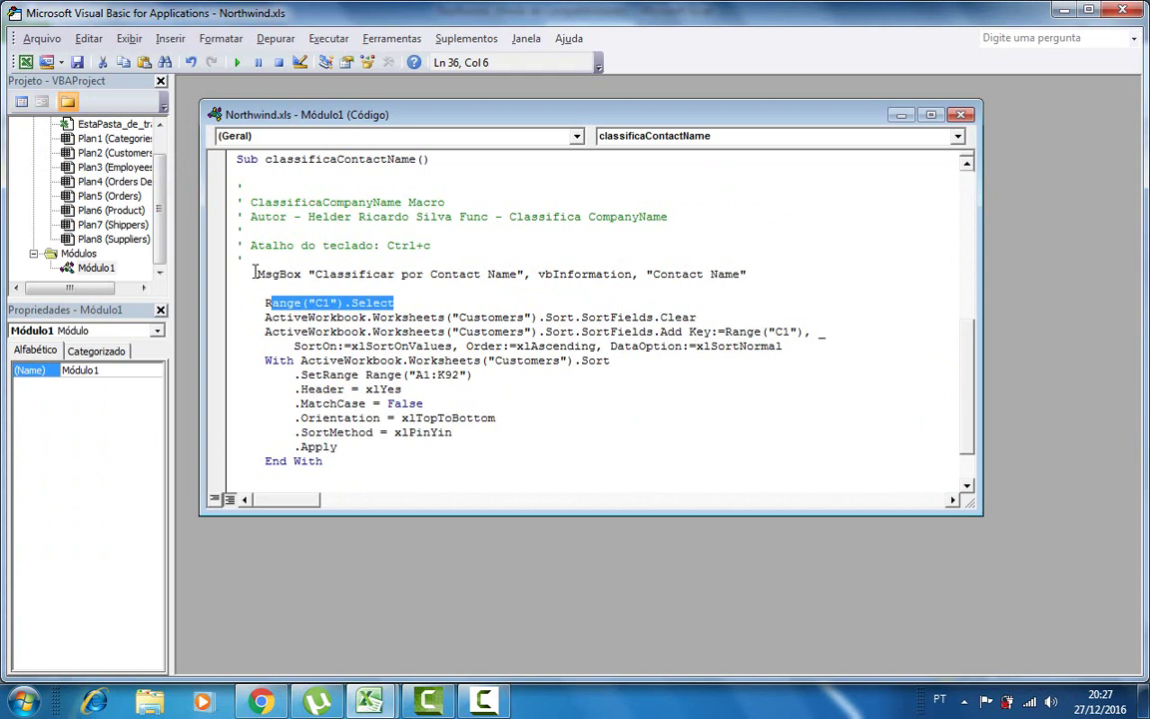
pyautogui.moveTo(259, 273); pyautogui.dragTo(368, 468)
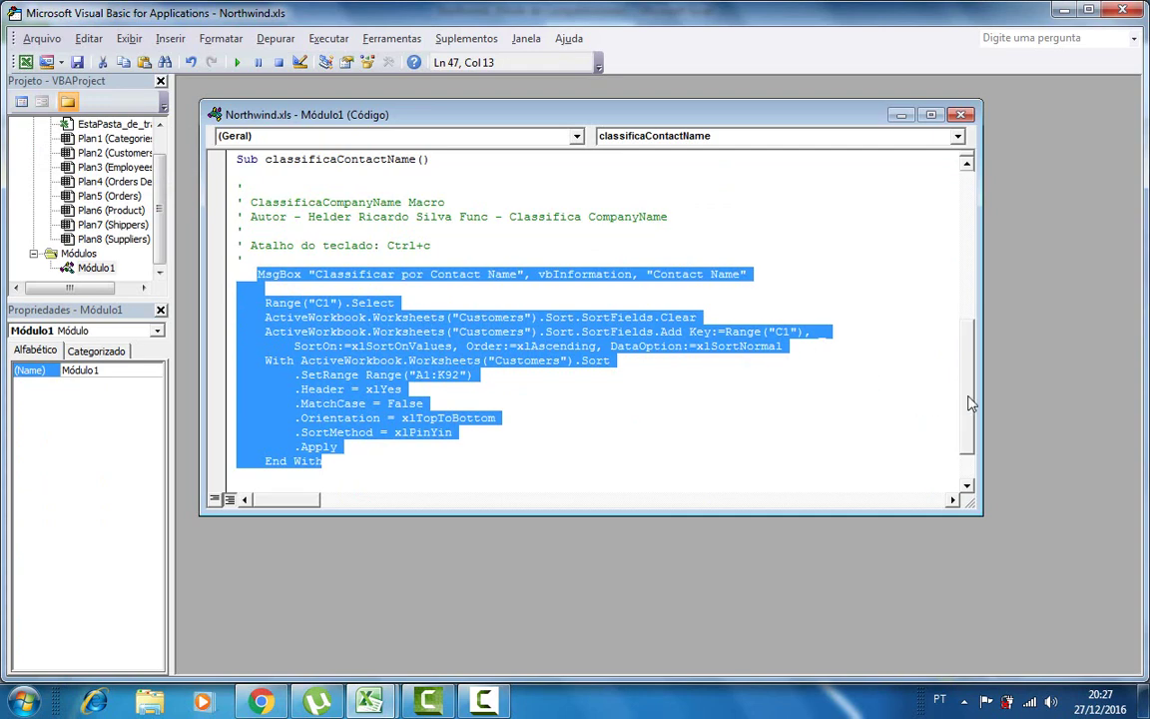
pyautogui.moveTo(971, 403); pyautogui.dragTo(968, 432)
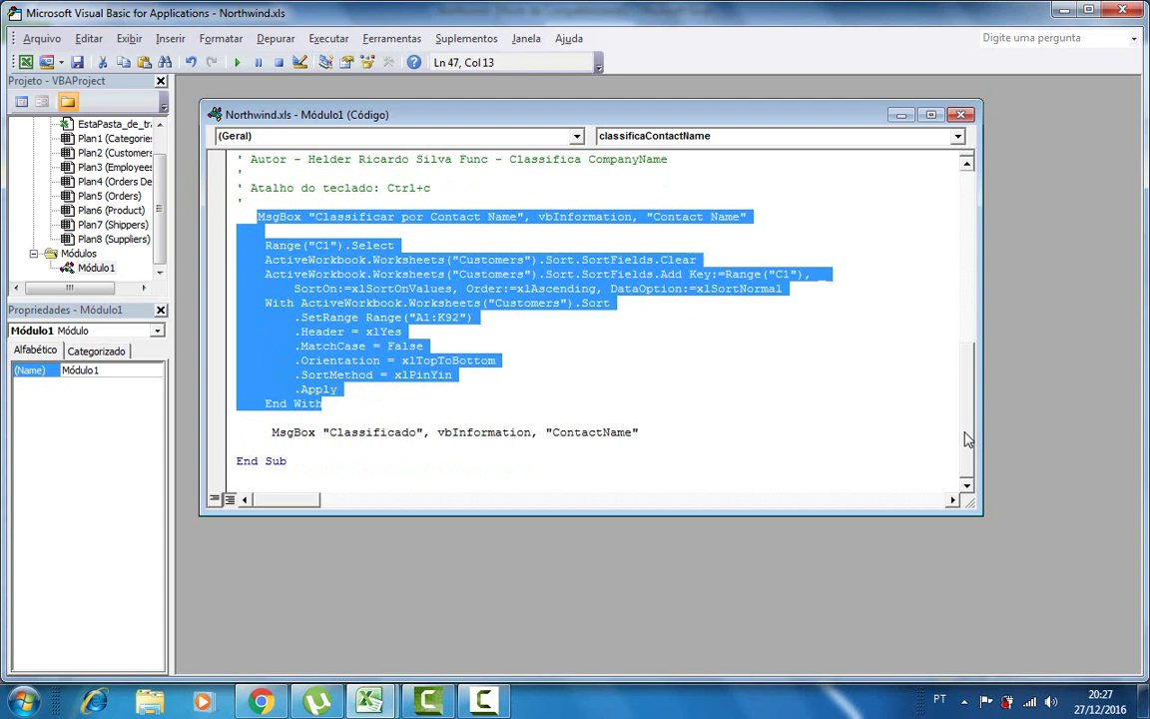
pyautogui.moveTo(968, 439)
pyautogui.mouseDown()
pyautogui.moveTo(968, 327)
pyautogui.moveTo(966, 459)
pyautogui.mouseUp()
pyautogui.click(428, 390)
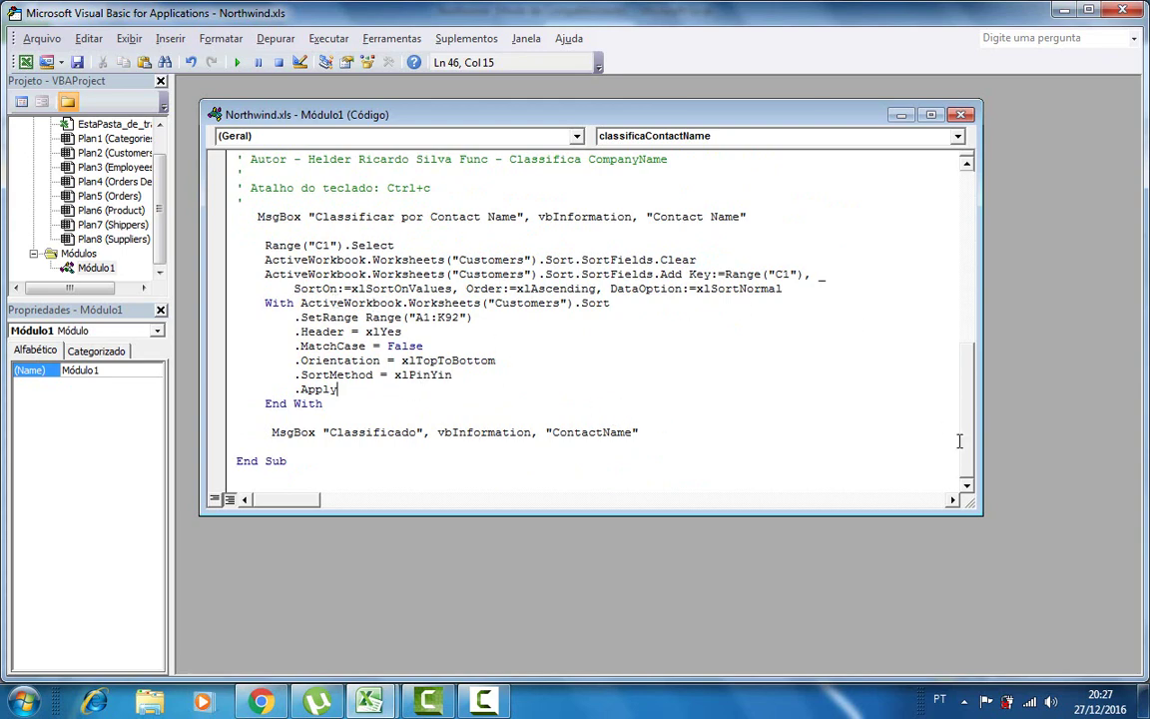
pyautogui.moveTo(966, 419); pyautogui.dragTo(975, 208)
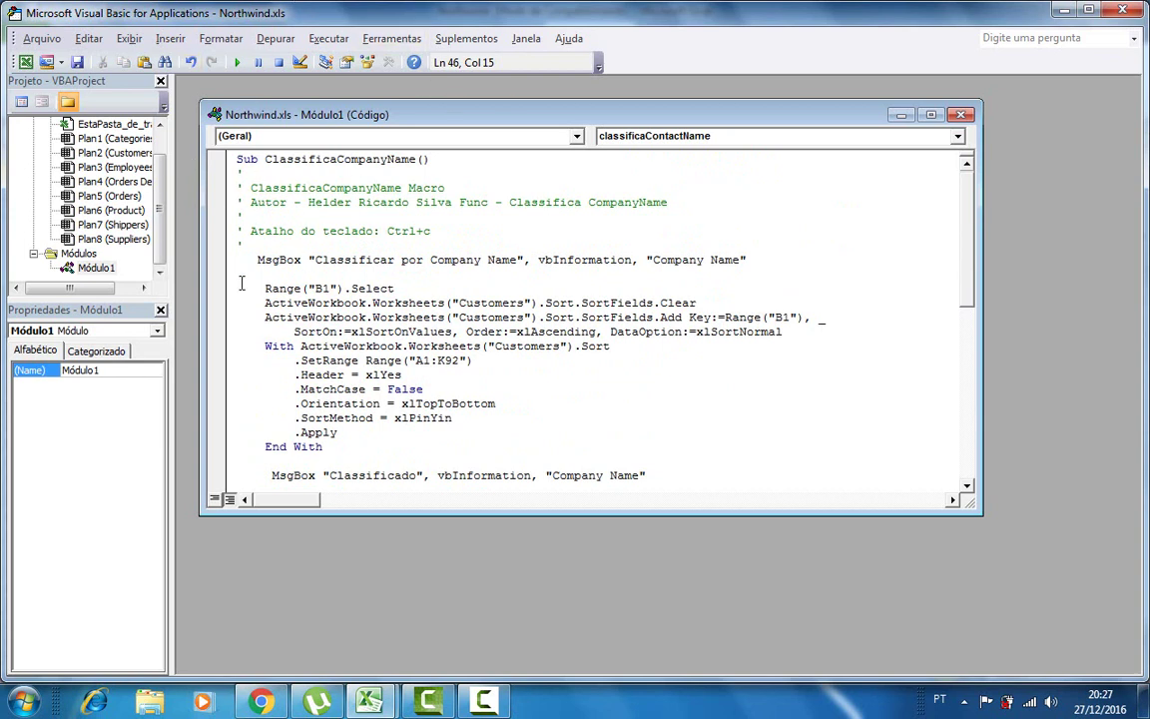
pyautogui.click(25, 62)
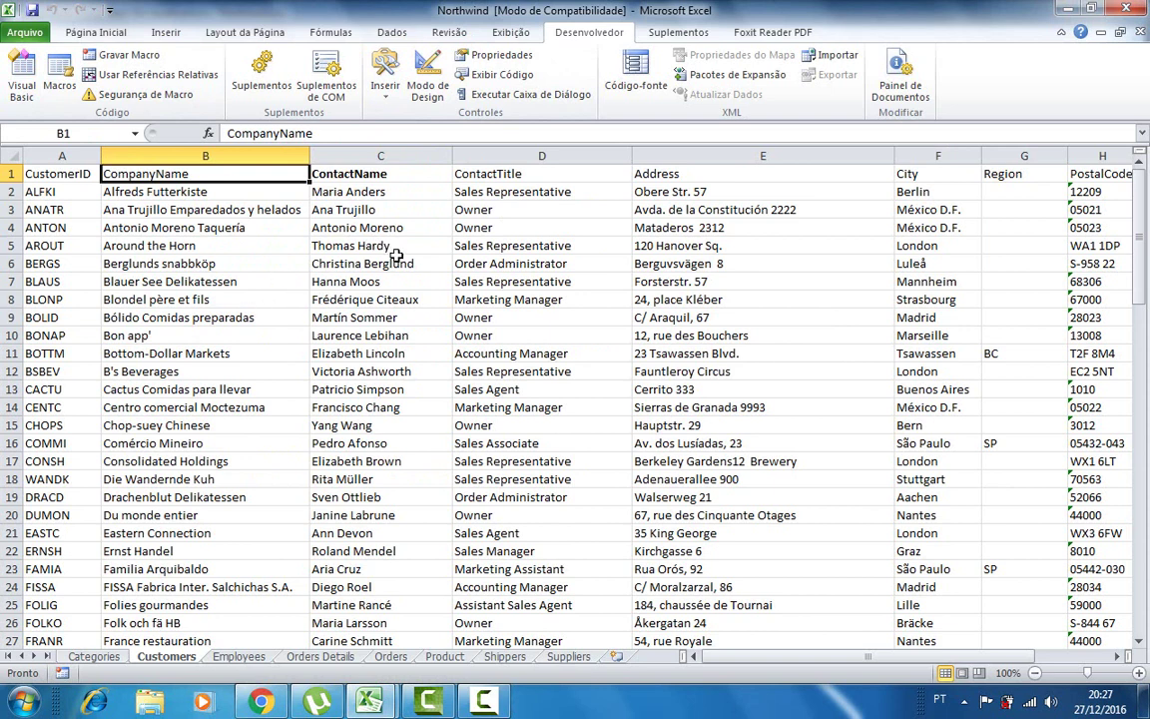
# Turn on Design Mode and make row 1 much taller.
pyautogui.click(527, 436)
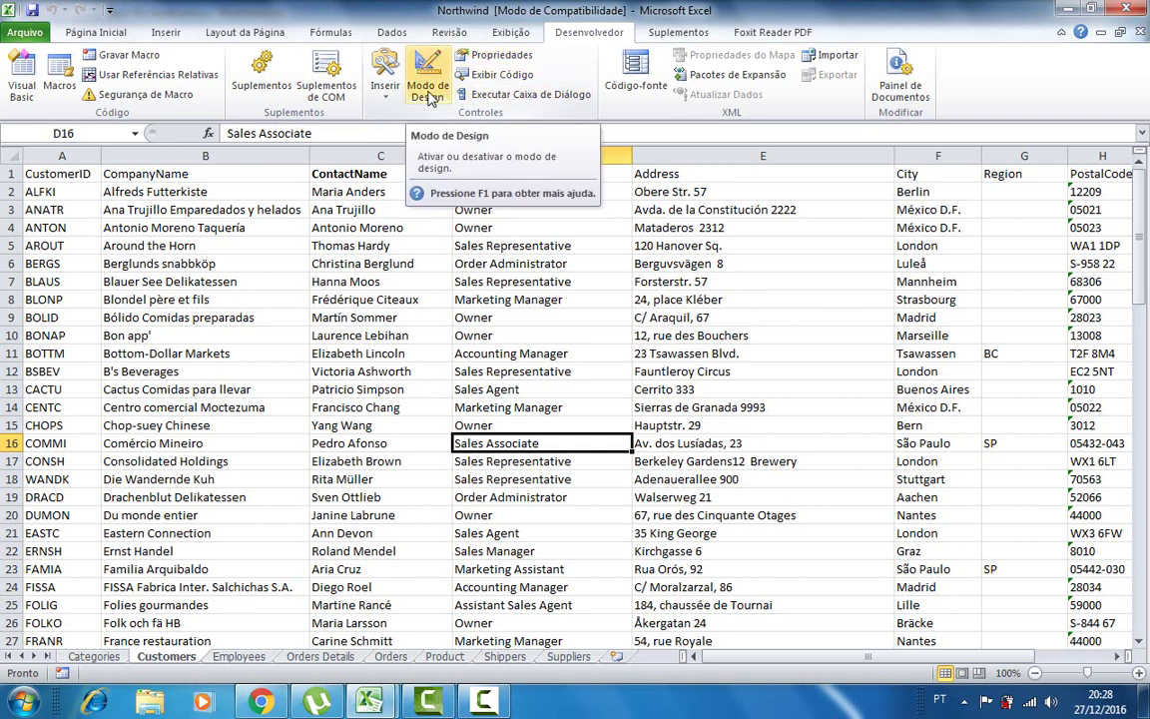
pyautogui.click(429, 92)
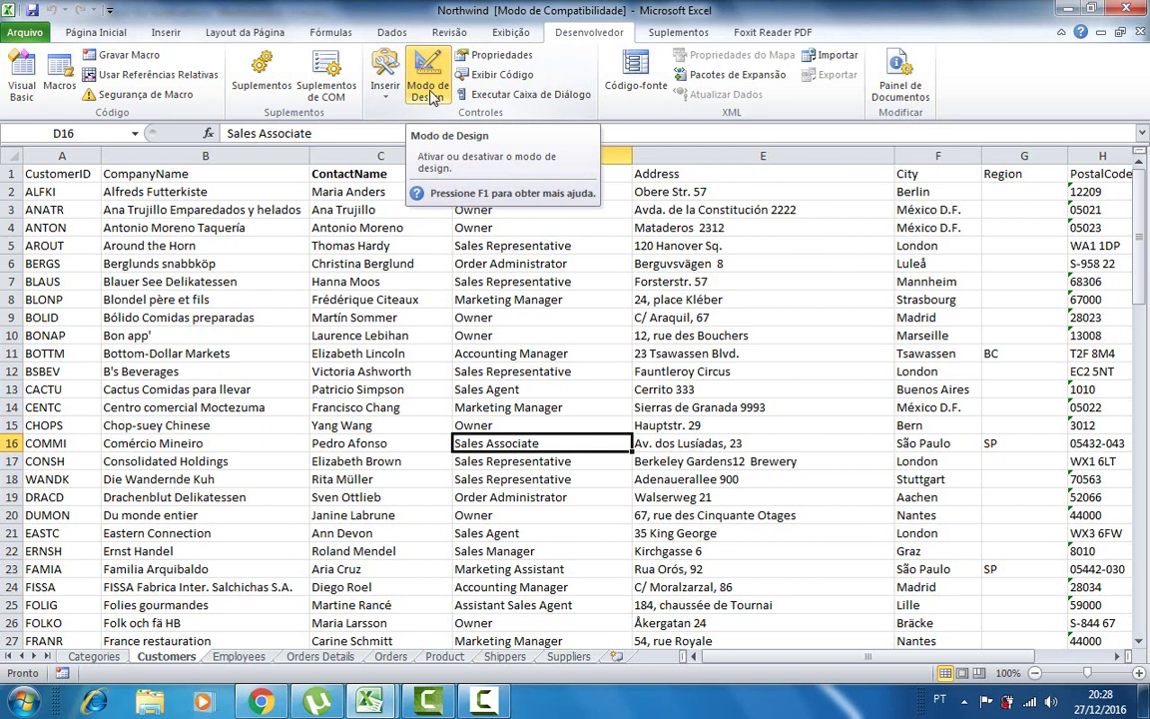
pyautogui.click(388, 97)
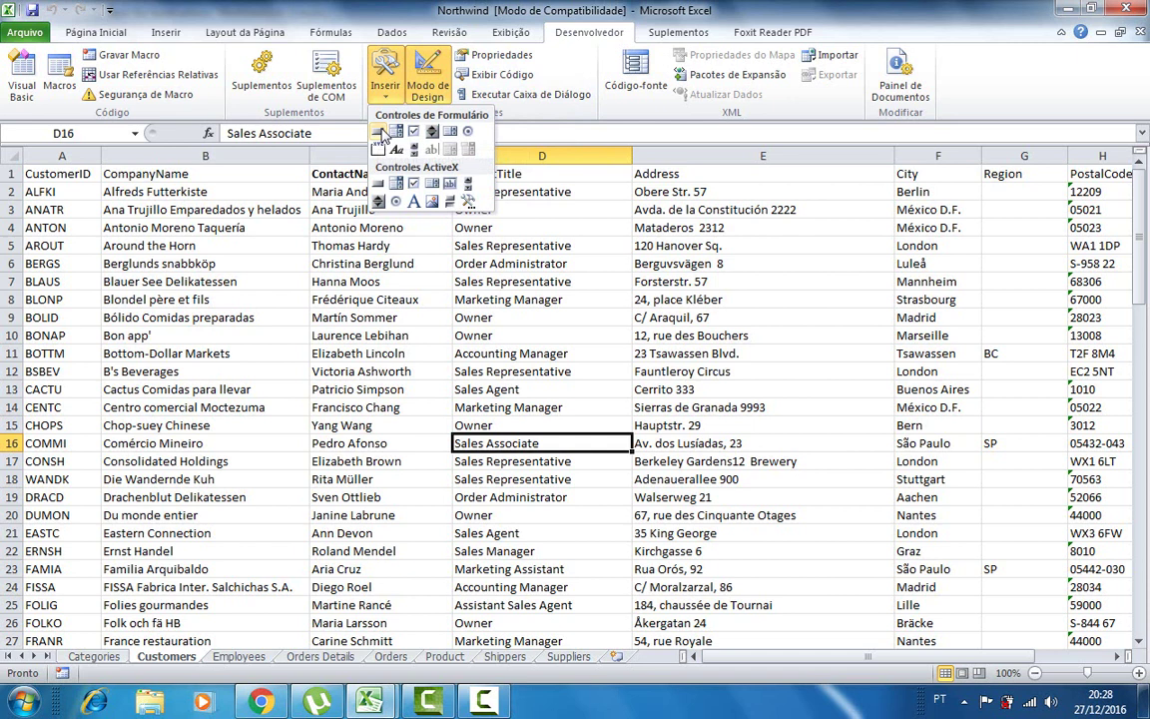
pyautogui.click(74, 156)
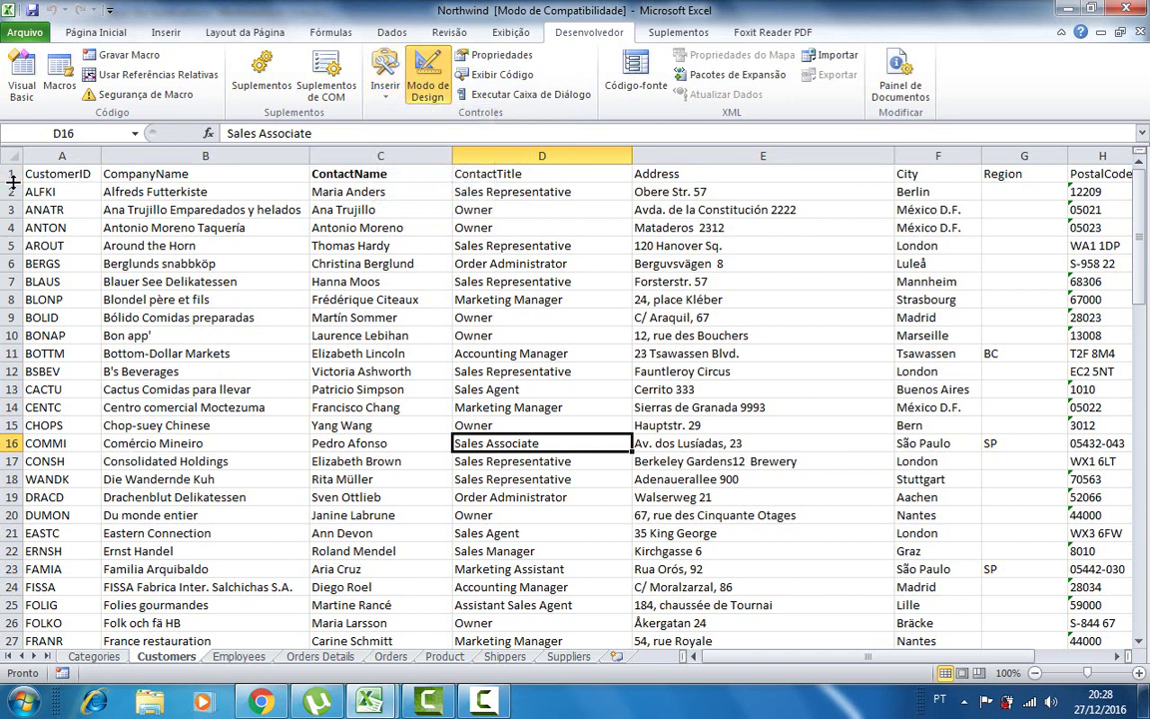
pyautogui.moveTo(12, 183); pyautogui.dragTo(10, 245)
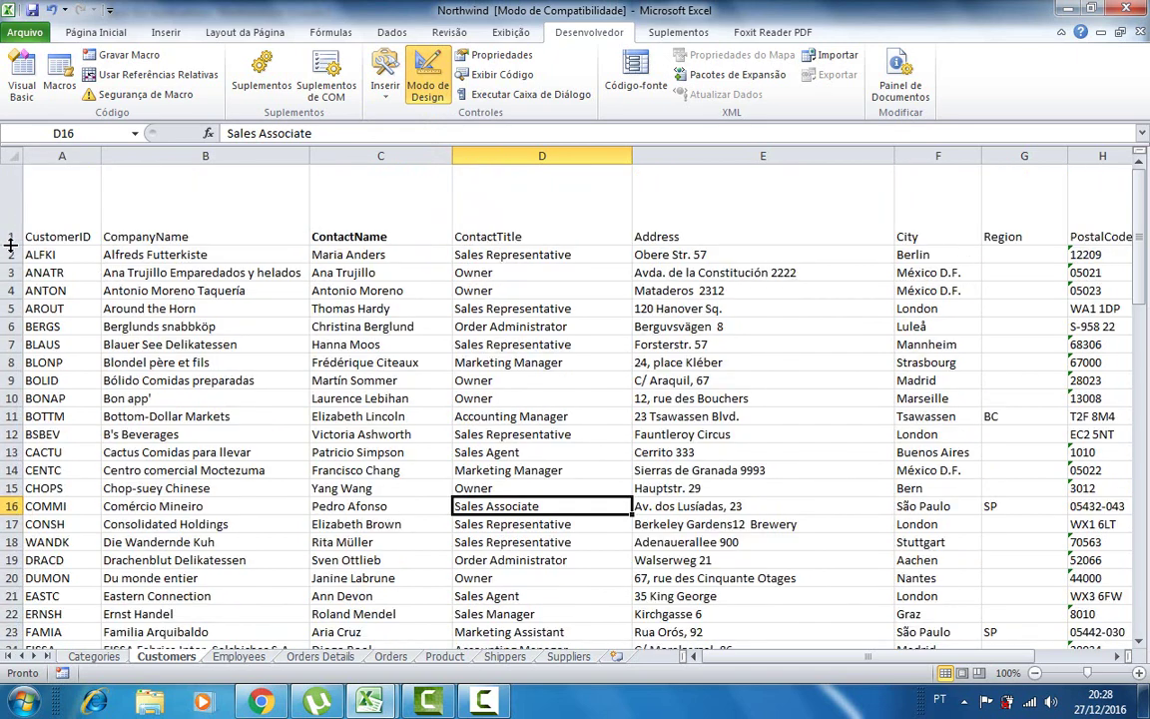
pyautogui.moveTo(10, 245); pyautogui.dragTo(10, 243)
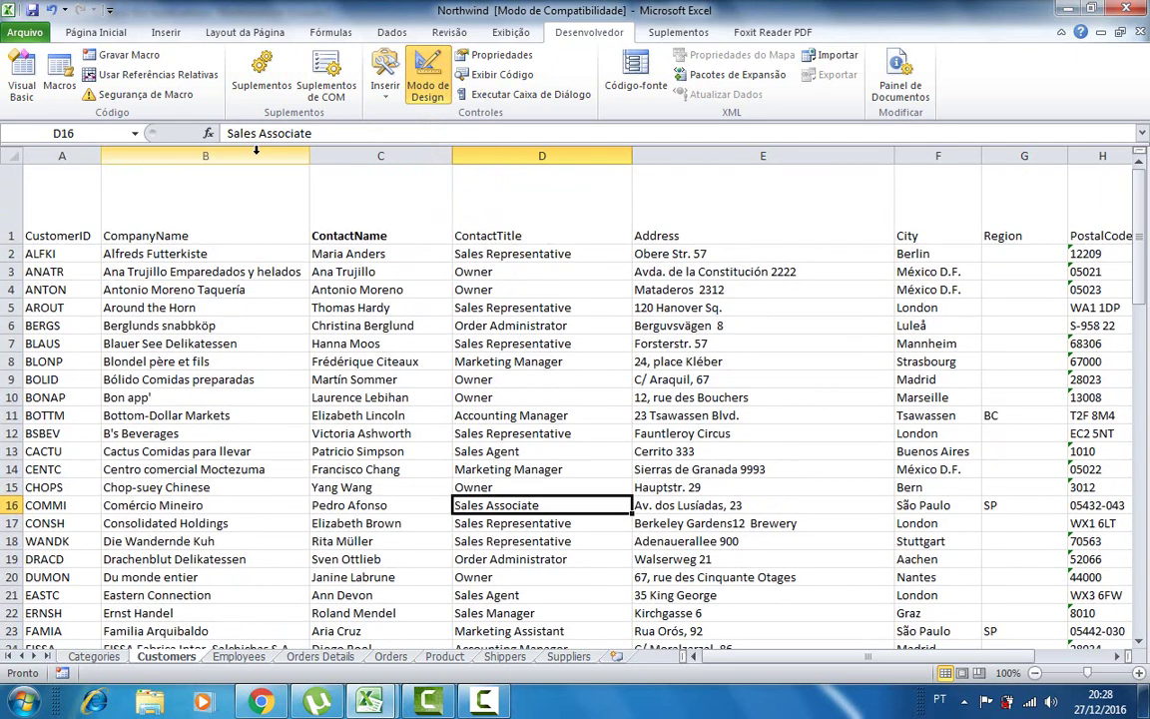
# Draw a form button in the enlarged row 1 above the headers.
pyautogui.click(385, 80)
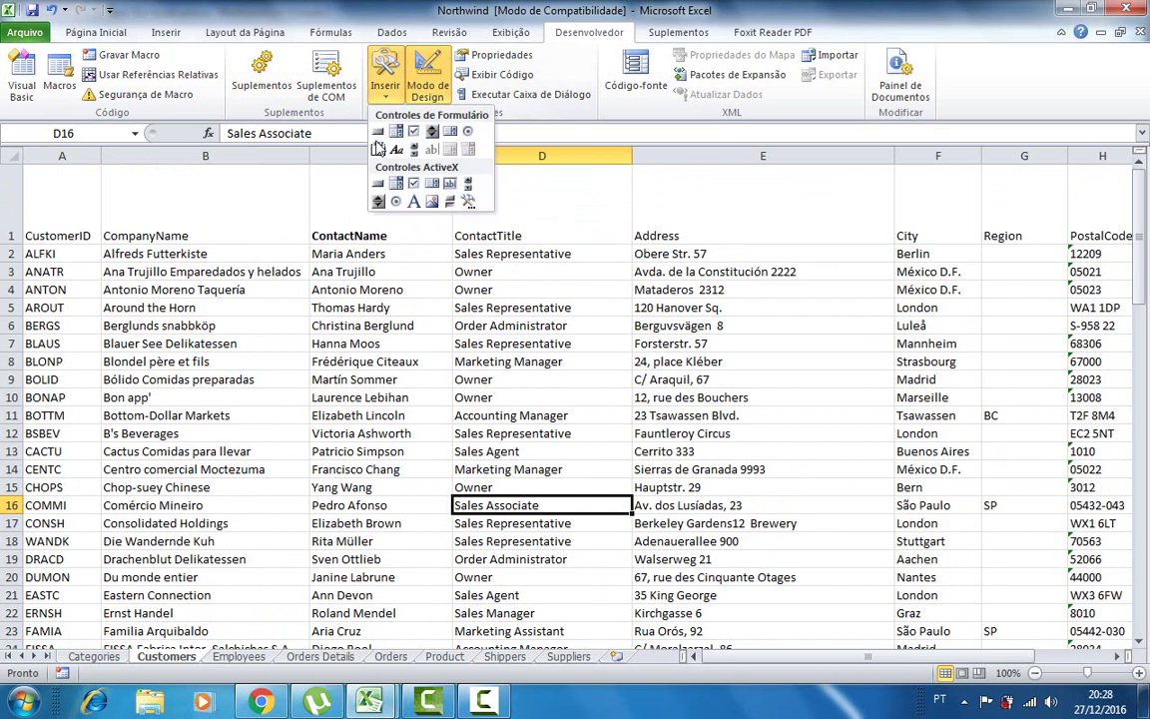
pyautogui.click(377, 131)
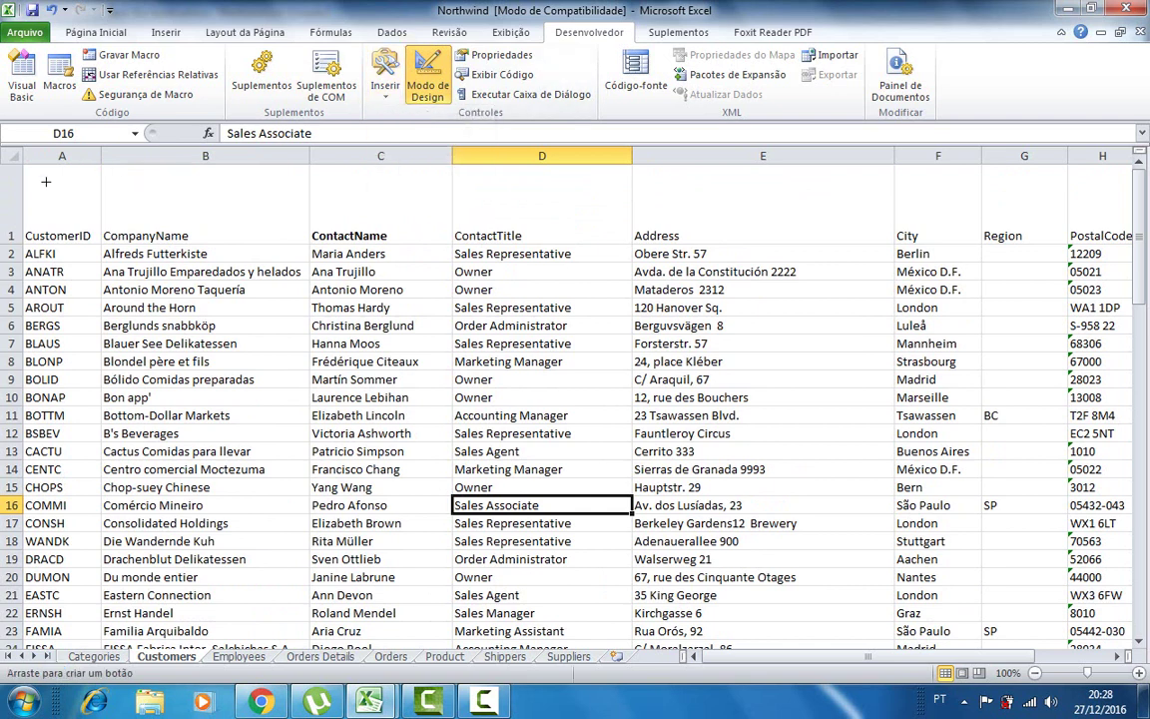
pyautogui.moveTo(32, 176); pyautogui.dragTo(183, 202)
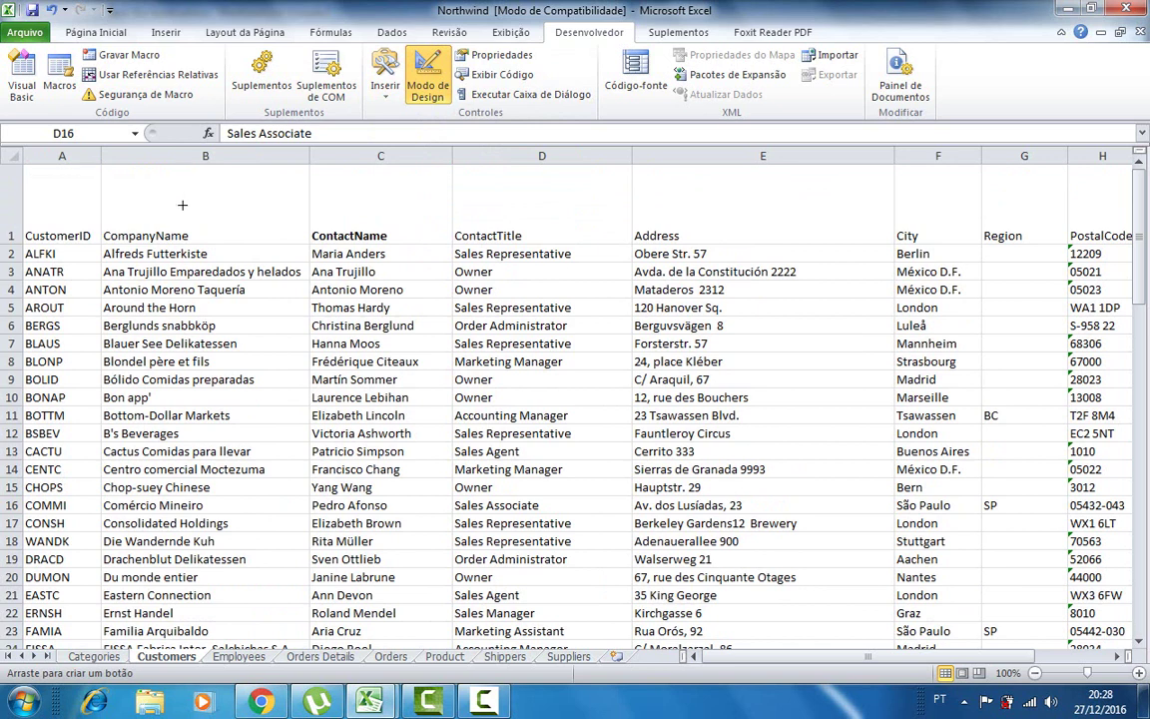
pyautogui.moveTo(183, 202); pyautogui.dragTo(183, 202)
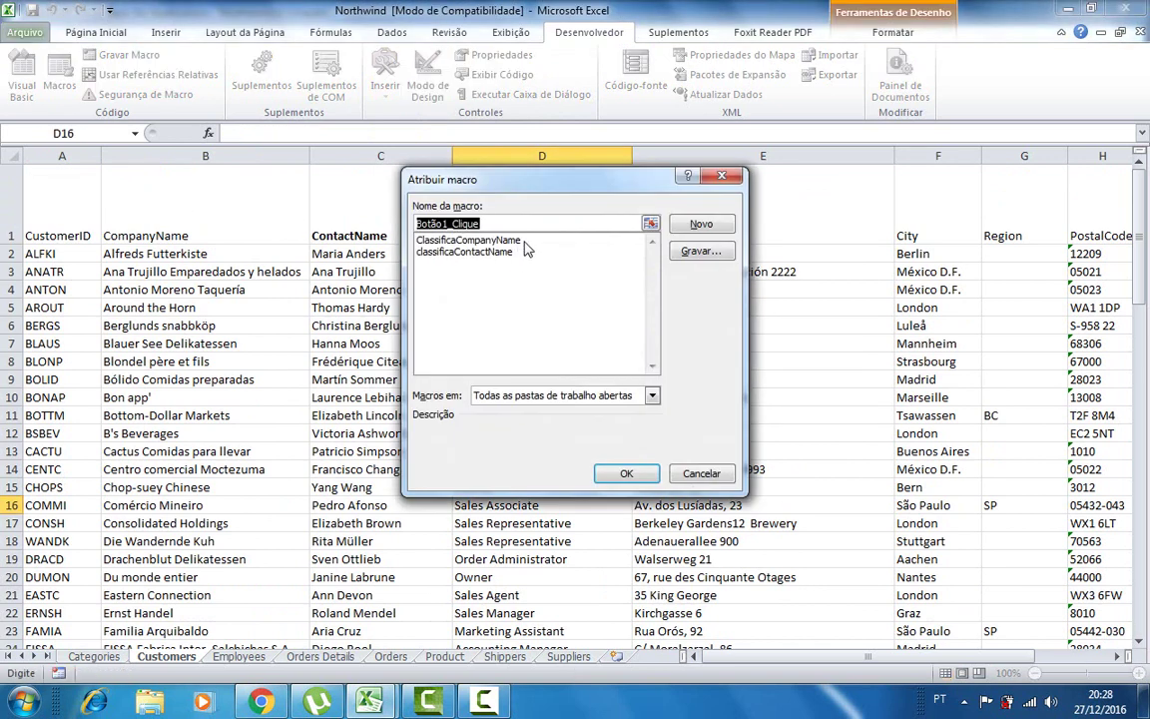
# Assign the ClassificaCompanyName macro to Botão 1.
pyautogui.click(513, 241)
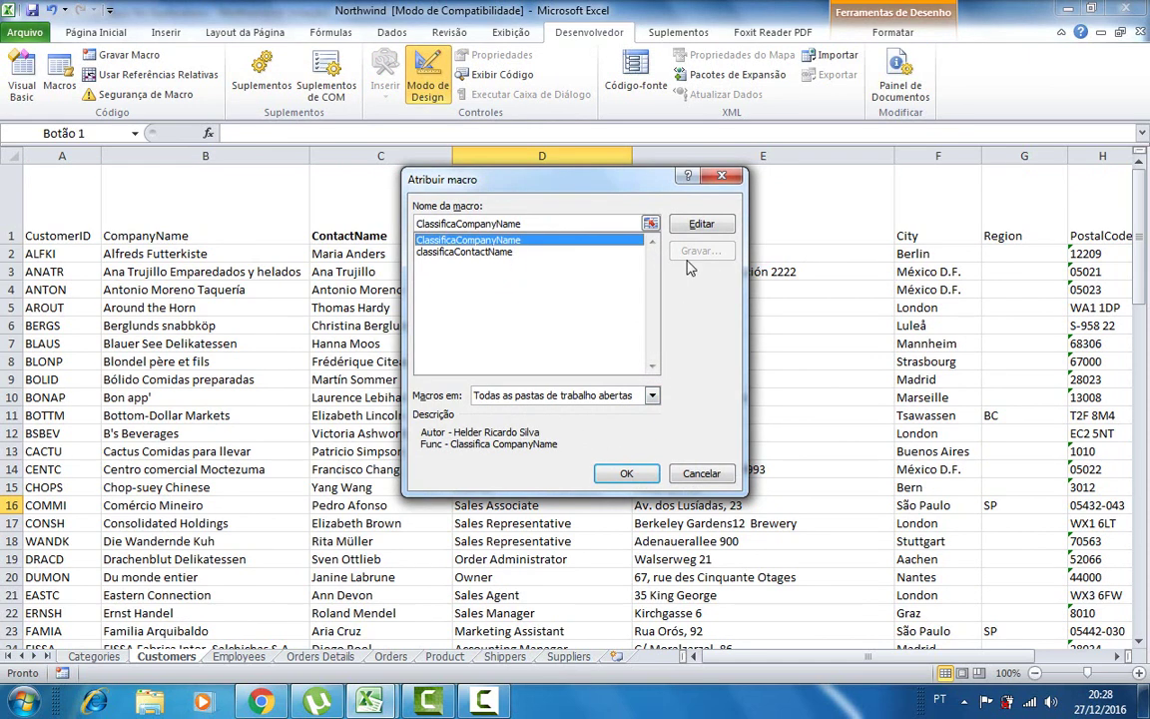
pyautogui.click(626, 475)
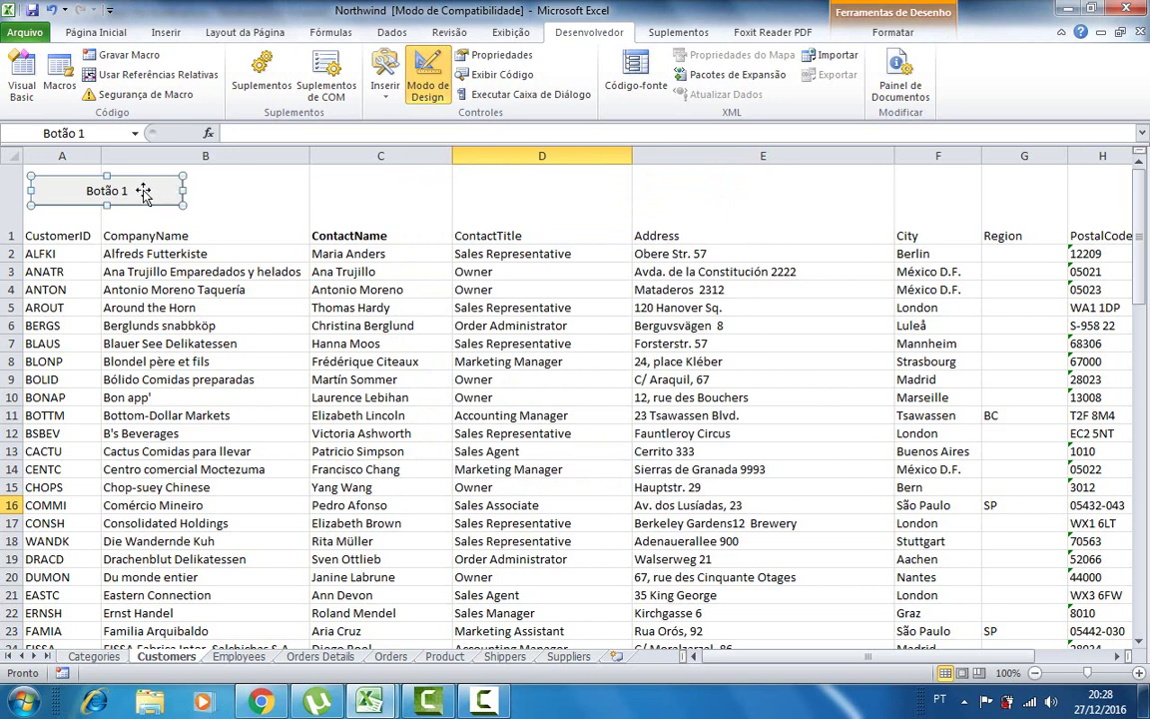
pyautogui.click(493, 58)
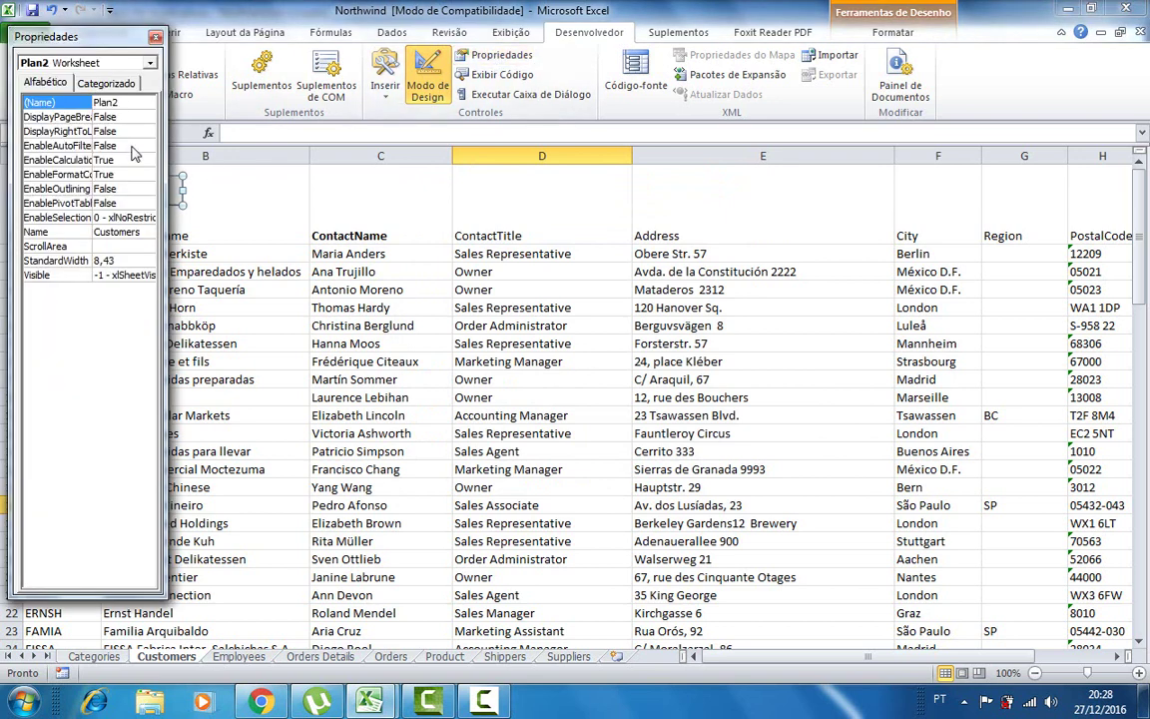
pyautogui.moveTo(164, 152); pyautogui.dragTo(331, 179)
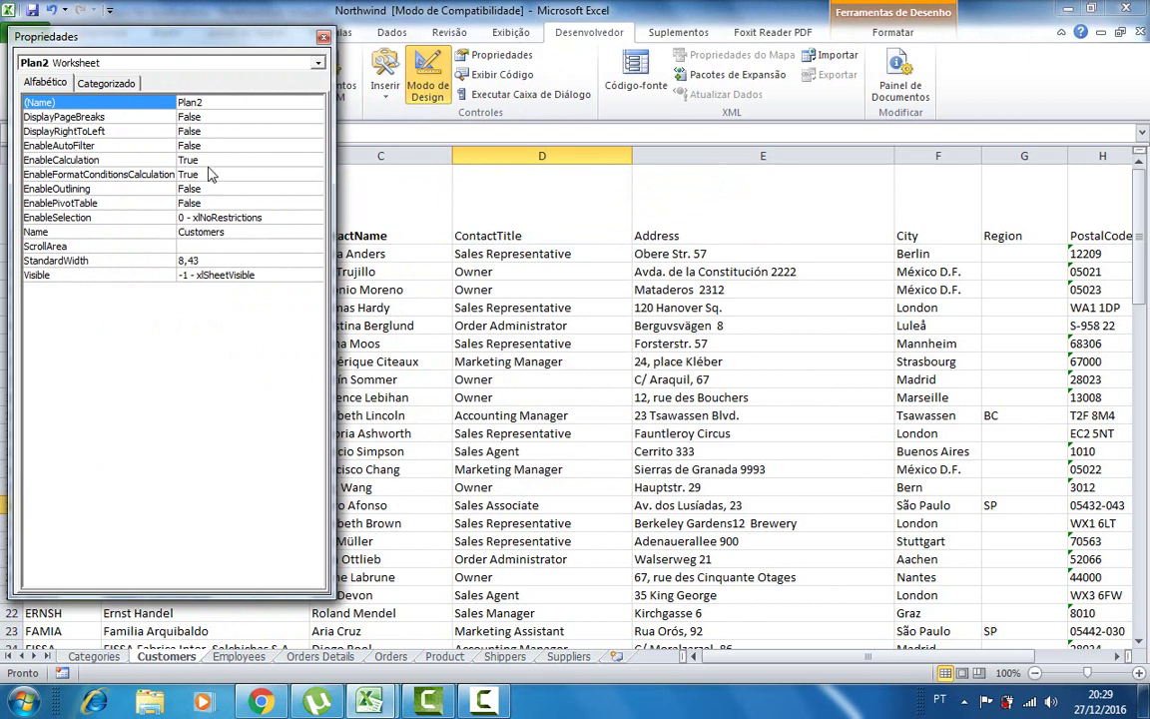
pyautogui.moveTo(180, 32)
pyautogui.mouseDown()
pyautogui.moveTo(330, 135)
pyautogui.moveTo(514, 187)
pyautogui.mouseUp()
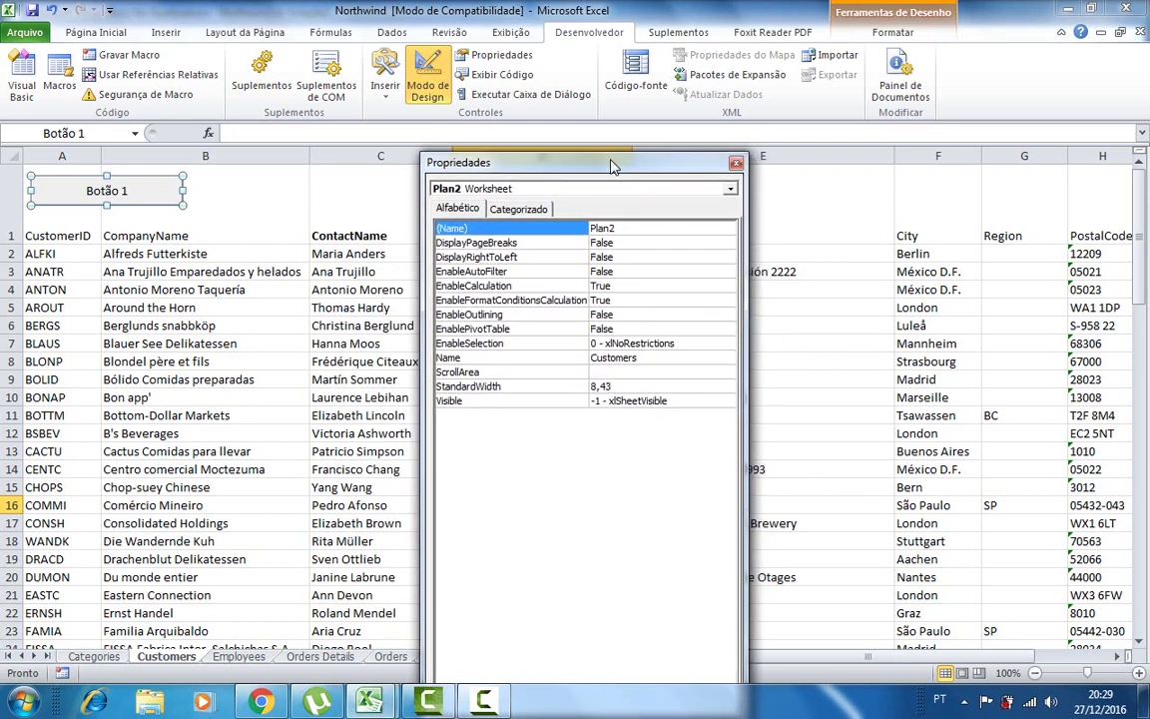
pyautogui.moveTo(626, 168); pyautogui.dragTo(585, 171)
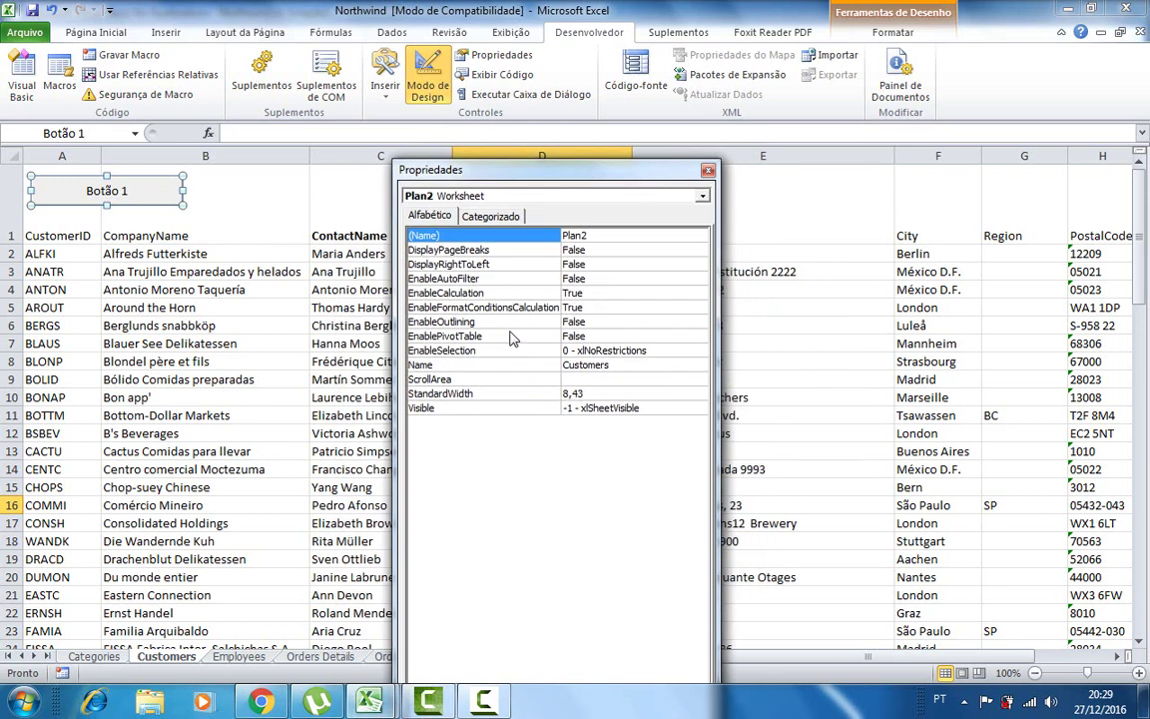
pyautogui.click(164, 184)
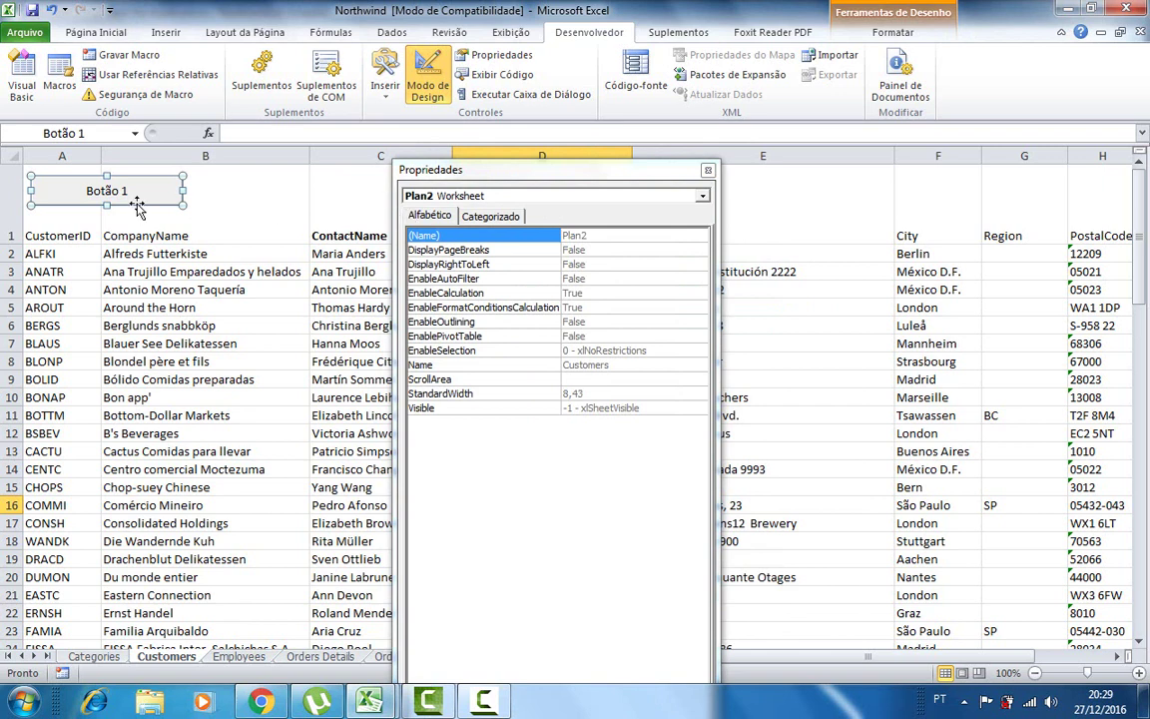
pyautogui.click(707, 172)
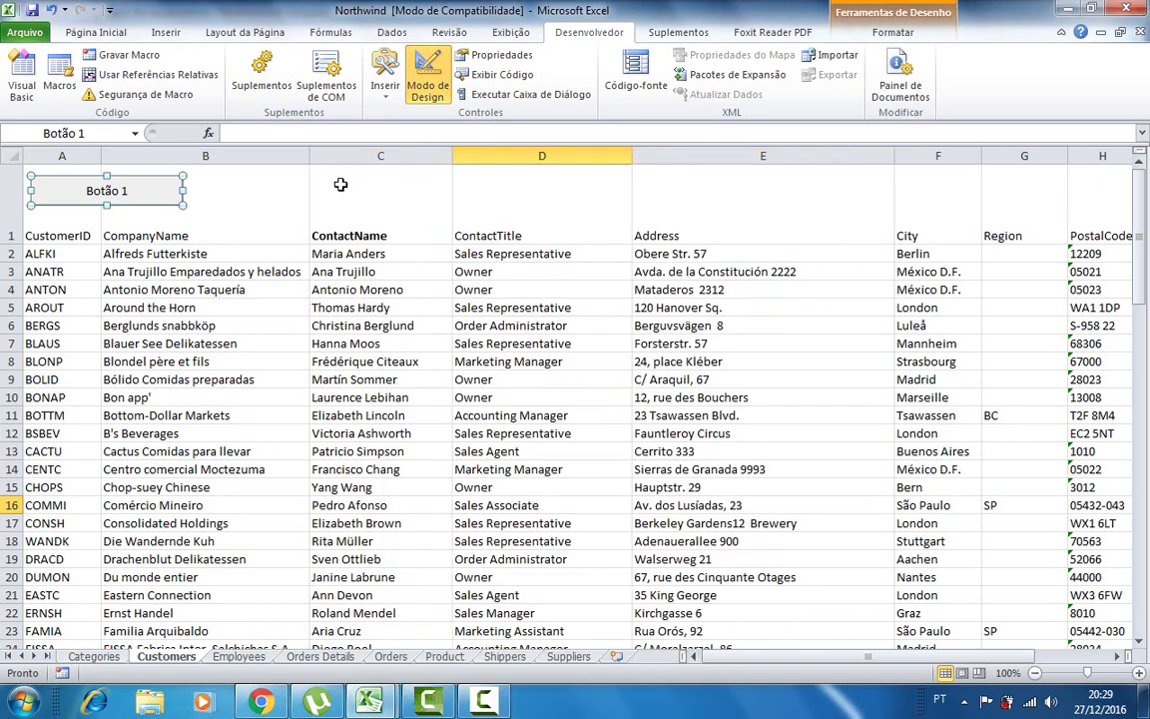
# Change the first button's label from Botão 1 to 'Classificar Company Name'.
pyautogui.click(125, 190)
pyautogui.press('Delete')
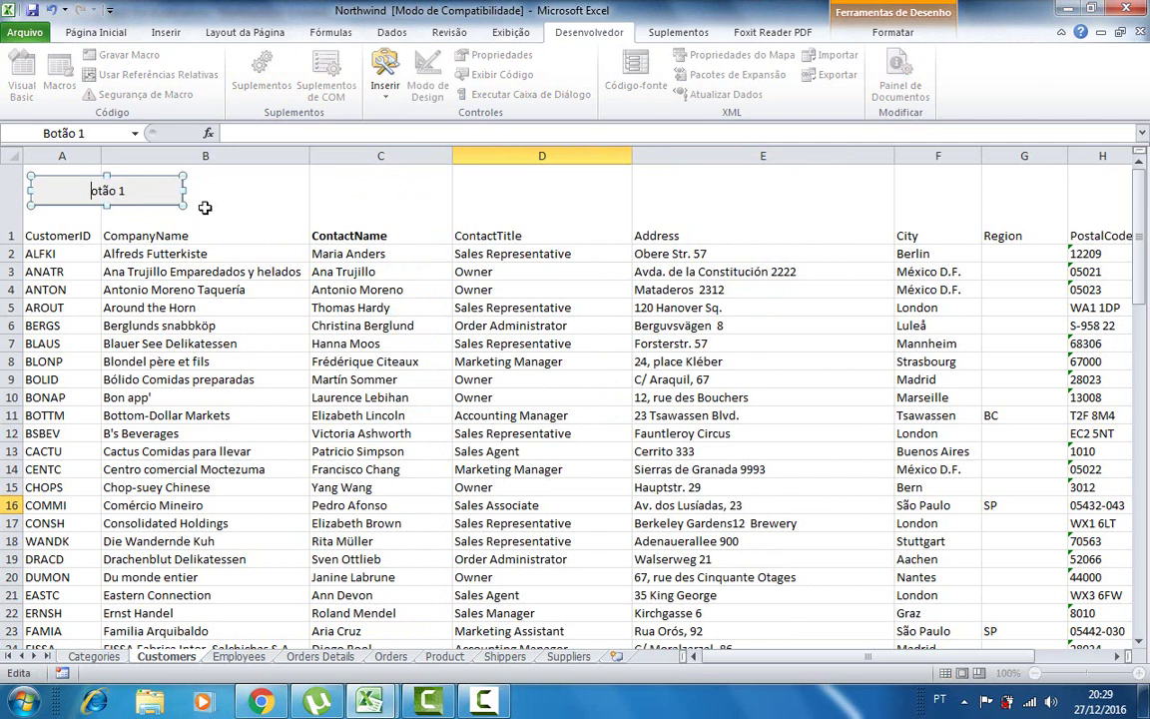
pyautogui.press('Delete')
pyautogui.press('Delete')
pyautogui.press('Delete')
pyautogui.write('sificaf')
pyautogui.write('r')
pyautogui.press('BackSpace')
pyautogui.press('BackSpace')
pyautogui.write('r')
pyautogui.write(' Compan')
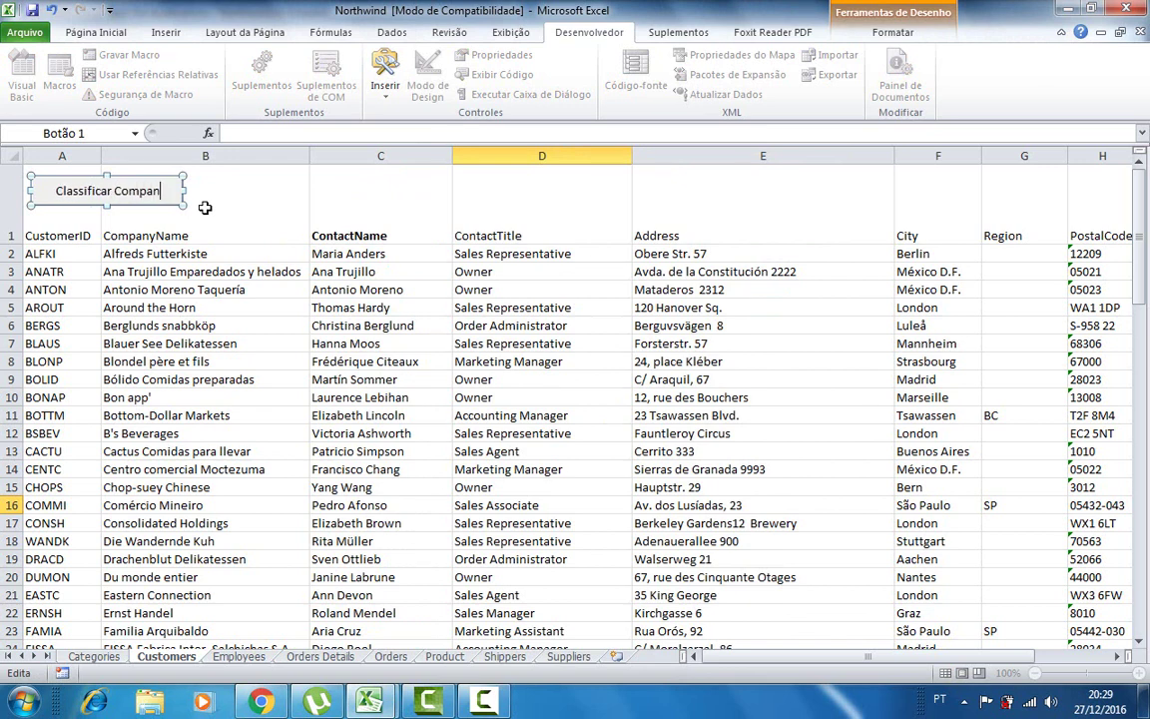
pyautogui.write('y Name')
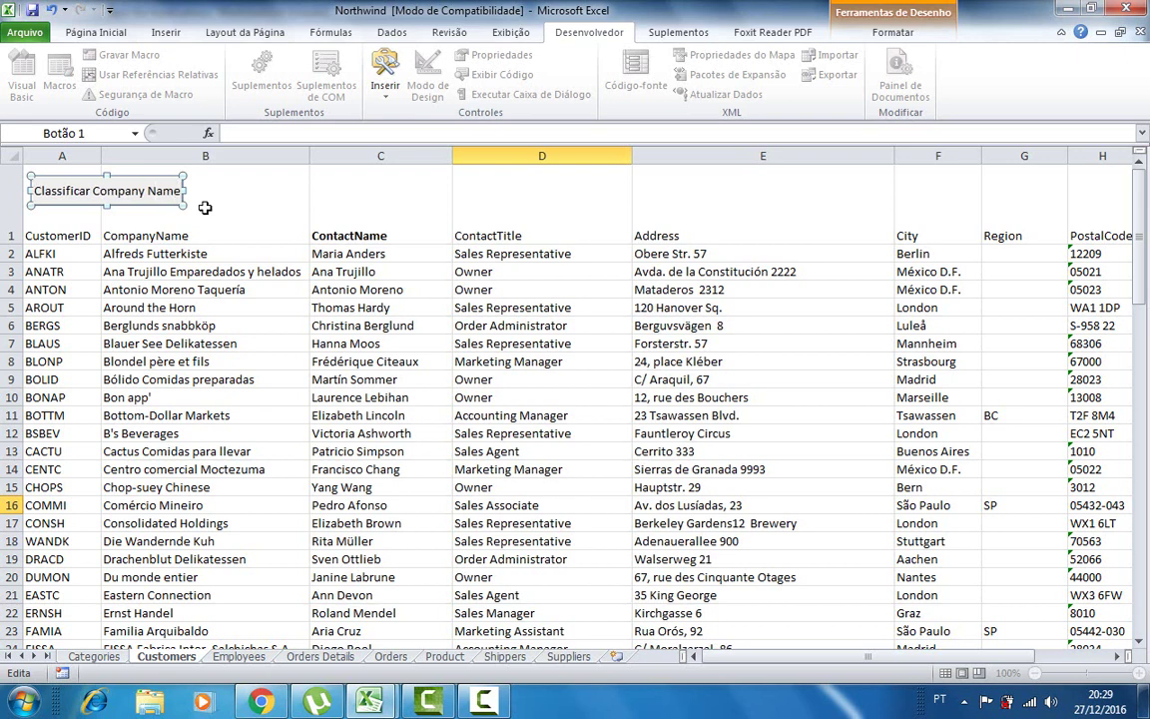
pyautogui.click(202, 190)
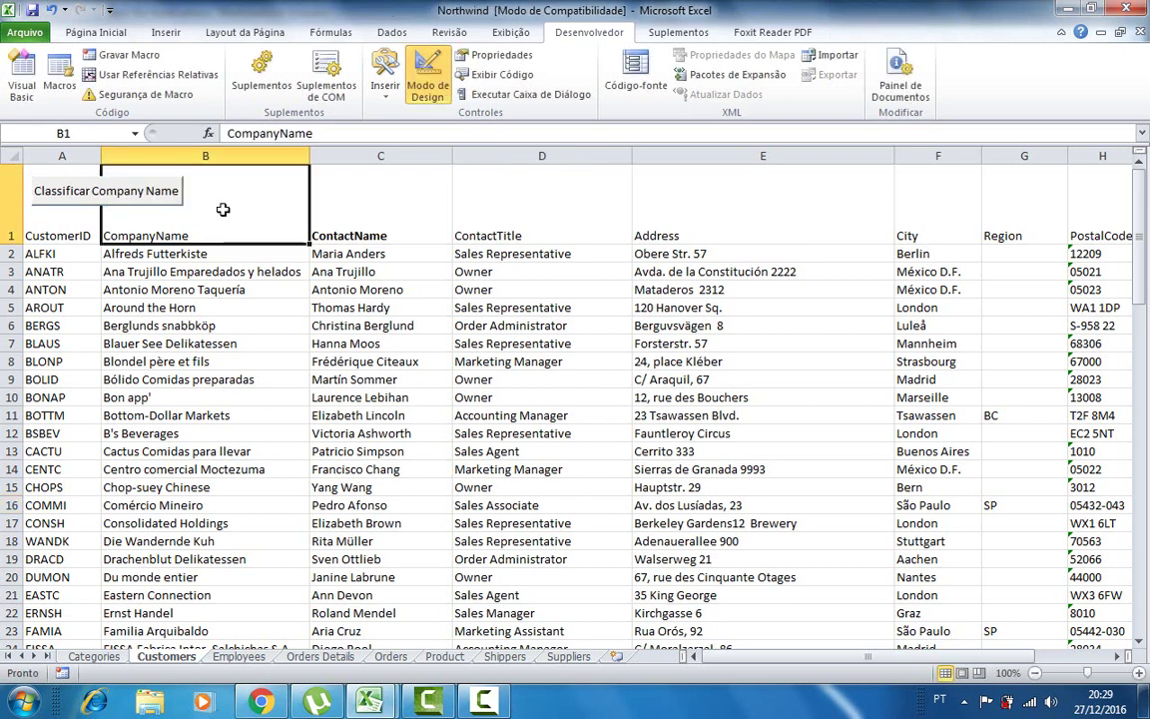
# Test the button's Company Name sort and dismiss both messages.
pyautogui.click(143, 193)
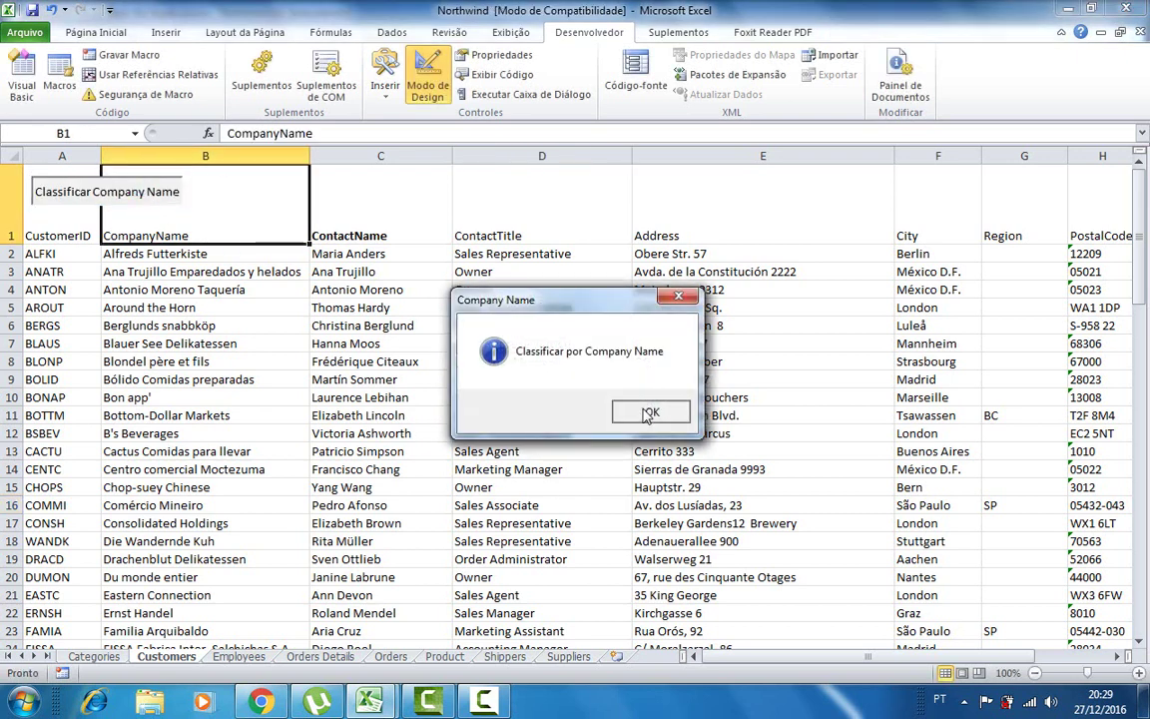
pyautogui.click(648, 416)
pyautogui.click(591, 411)
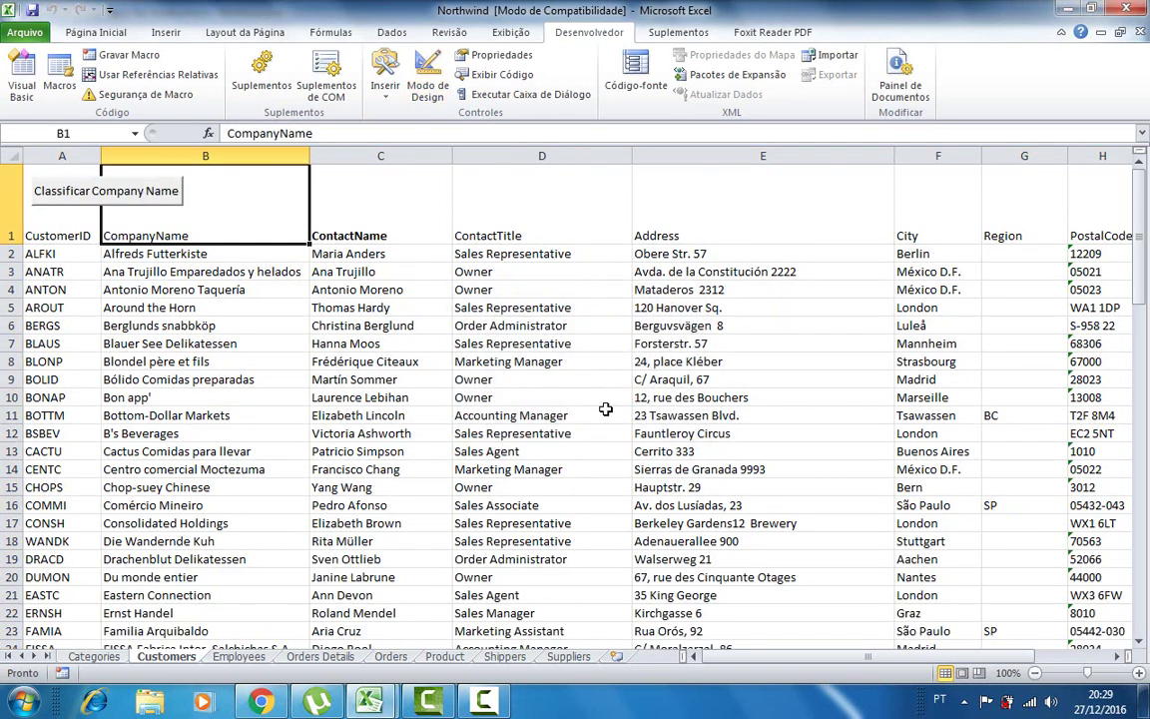
# Draw a second form button beside the first and assign it classificaContactName.
pyautogui.click(389, 100)
pyautogui.click(340, 132)
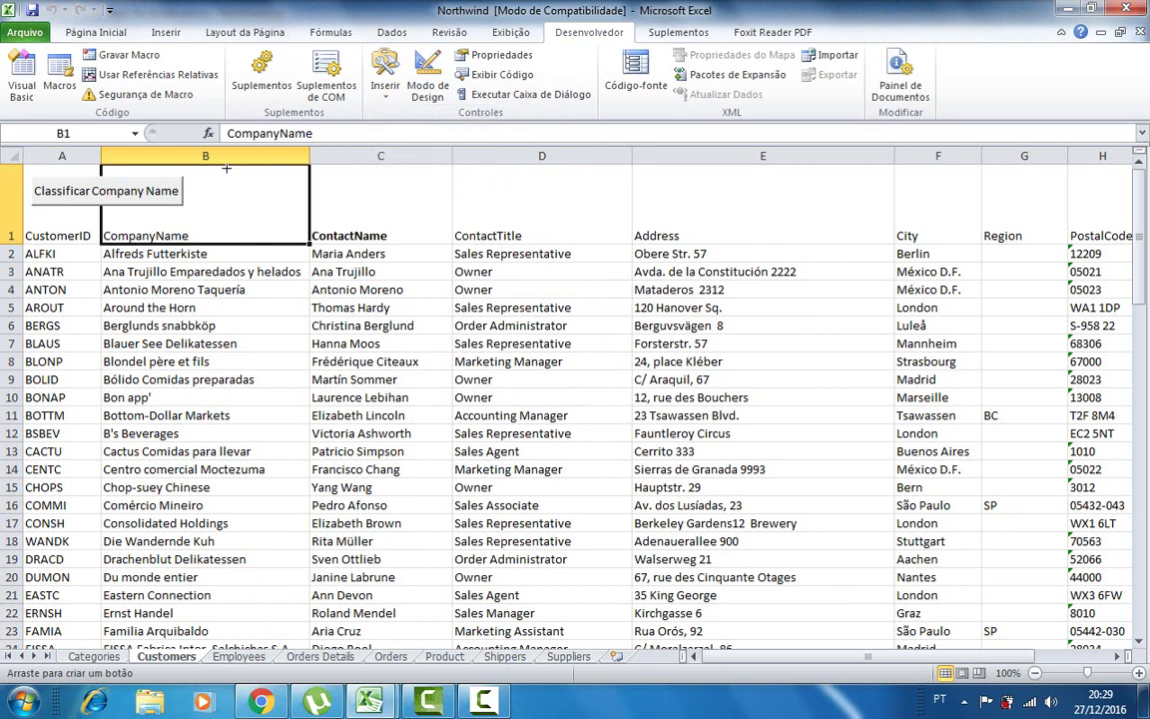
pyautogui.moveTo(189, 178)
pyautogui.mouseDown()
pyautogui.moveTo(261, 203)
pyautogui.moveTo(355, 207)
pyautogui.mouseUp()
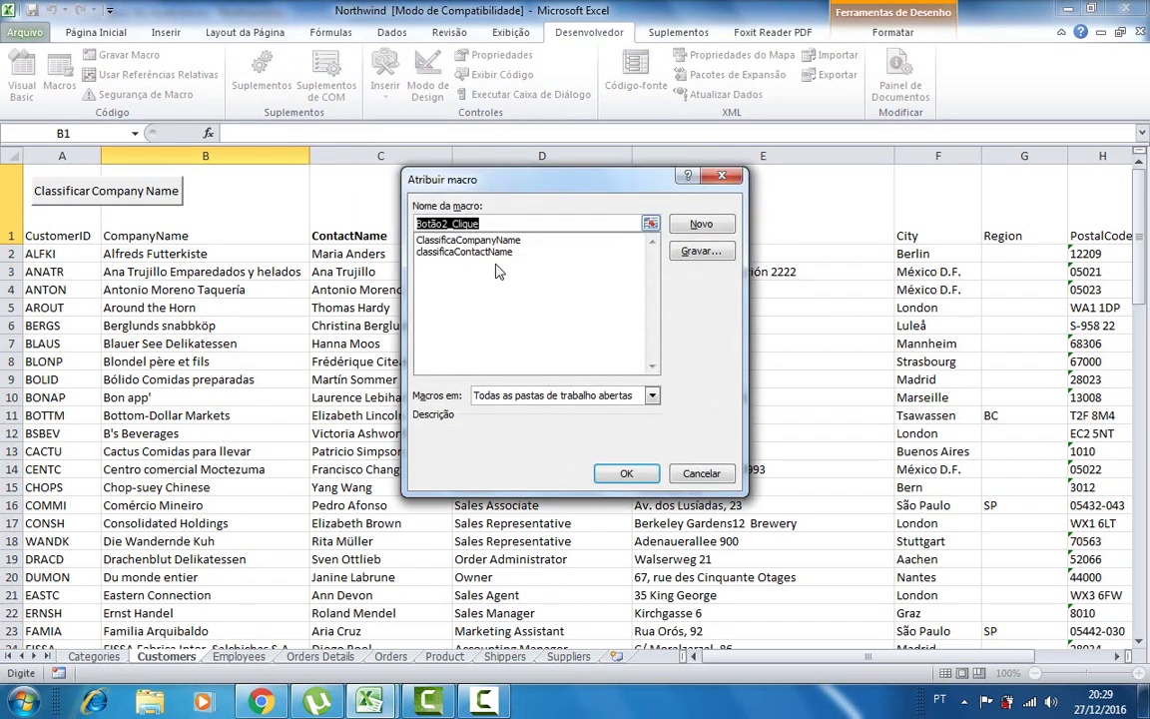
pyautogui.click(489, 253)
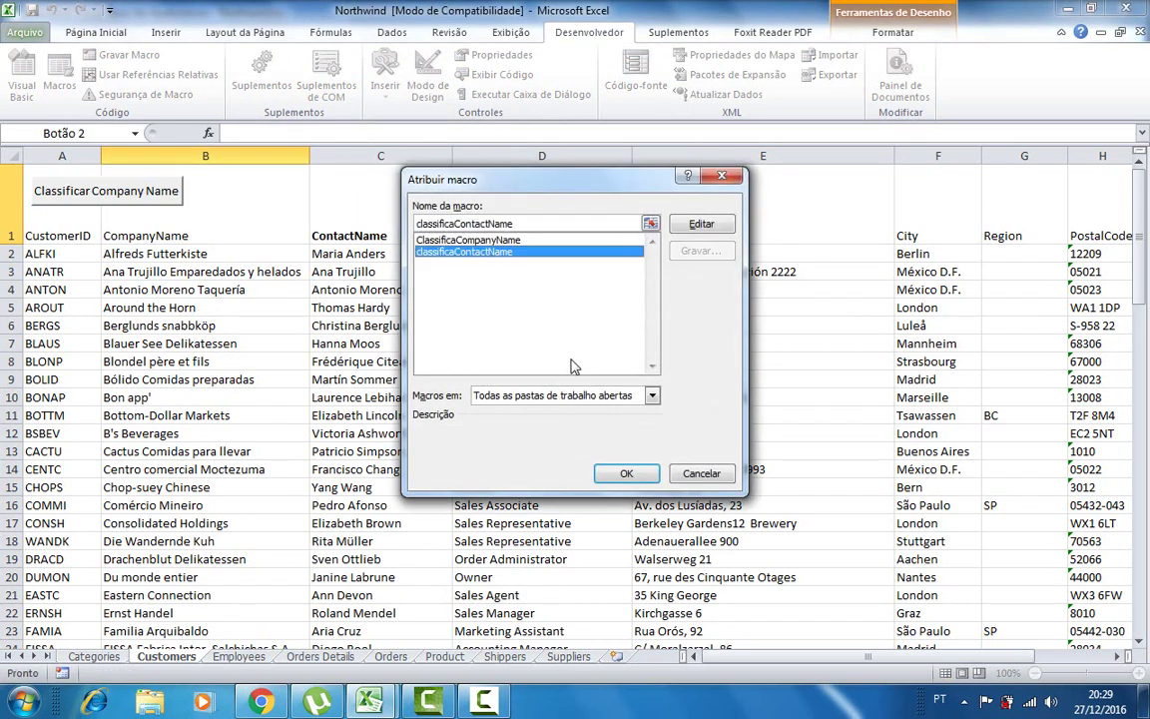
pyautogui.click(621, 476)
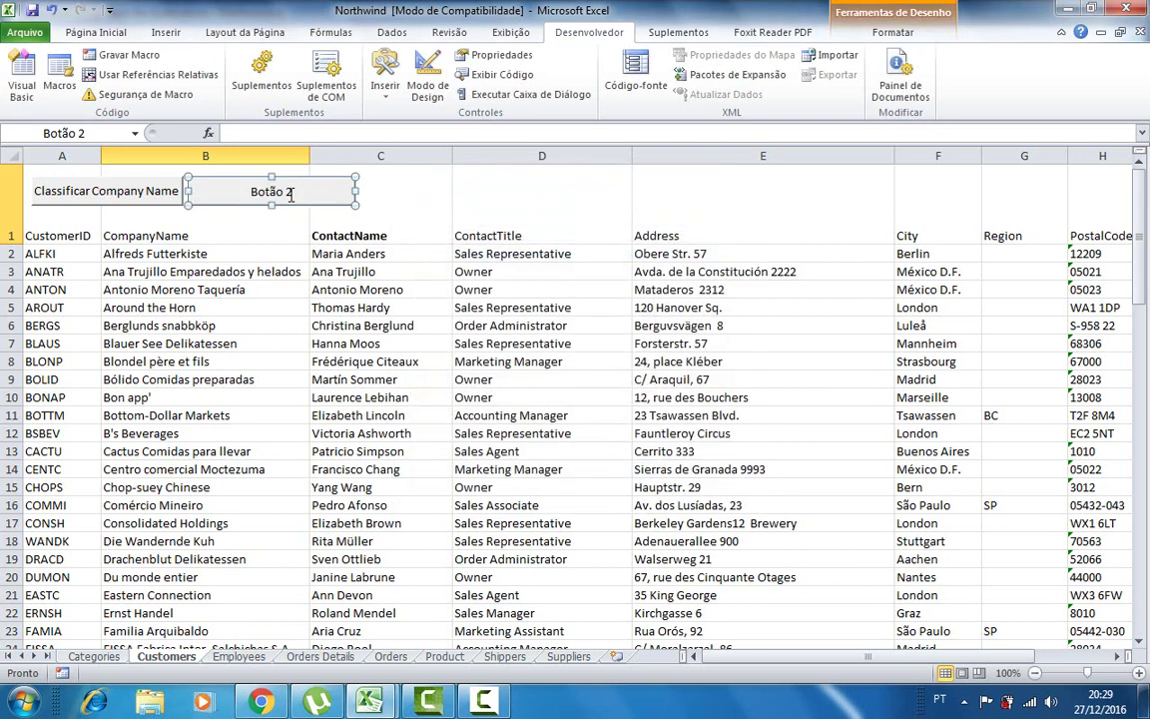
# Retype Botão 2's caption toward 'Classificar Contact Name', correcting typos along the way.
pyautogui.click(291, 195)
pyautogui.press('BackSpace')
pyautogui.press('BackSpace')
pyautogui.press('BackSpace')
pyautogui.press('BackSpace')
pyautogui.press('BackSpace')
pyautogui.press('BackSpace')
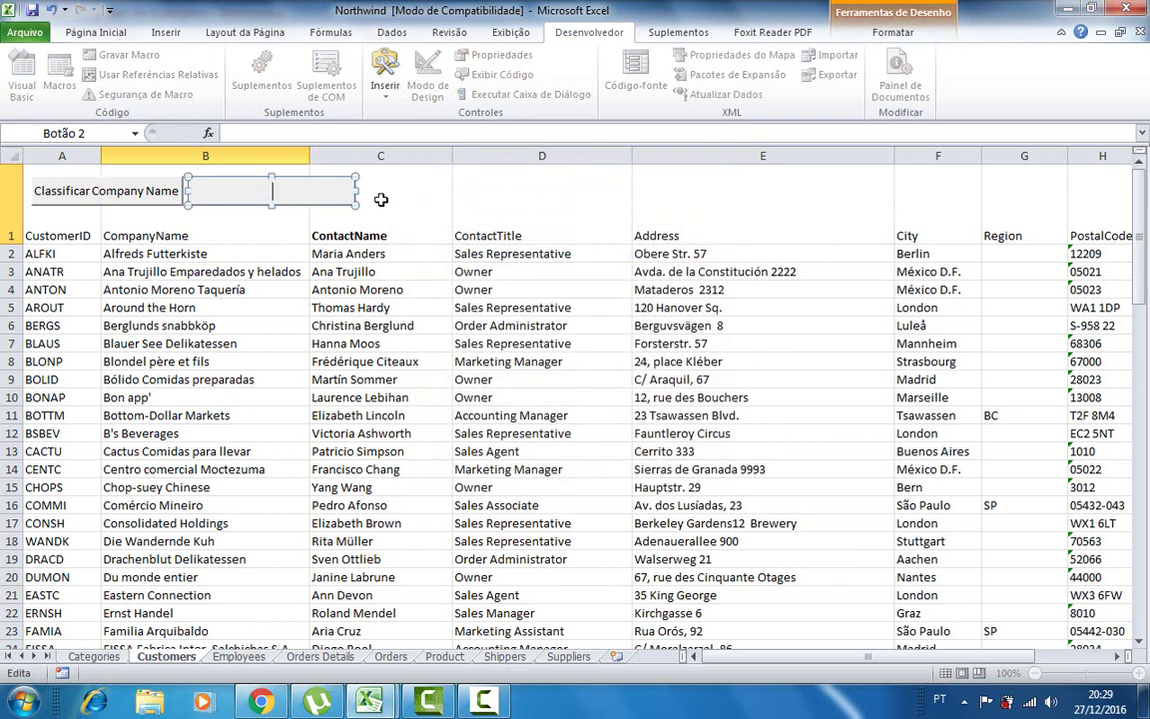
pyautogui.write('Classi')
pyautogui.write('ficar Co')
pyautogui.write('map')
pyautogui.write('ny')
pyautogui.press('BackSpace')
pyautogui.press('BackSpace')
pyautogui.press('BackSpace')
pyautogui.press('BackSpace')
pyautogui.press('BackSpace')
pyautogui.write('ntact B')
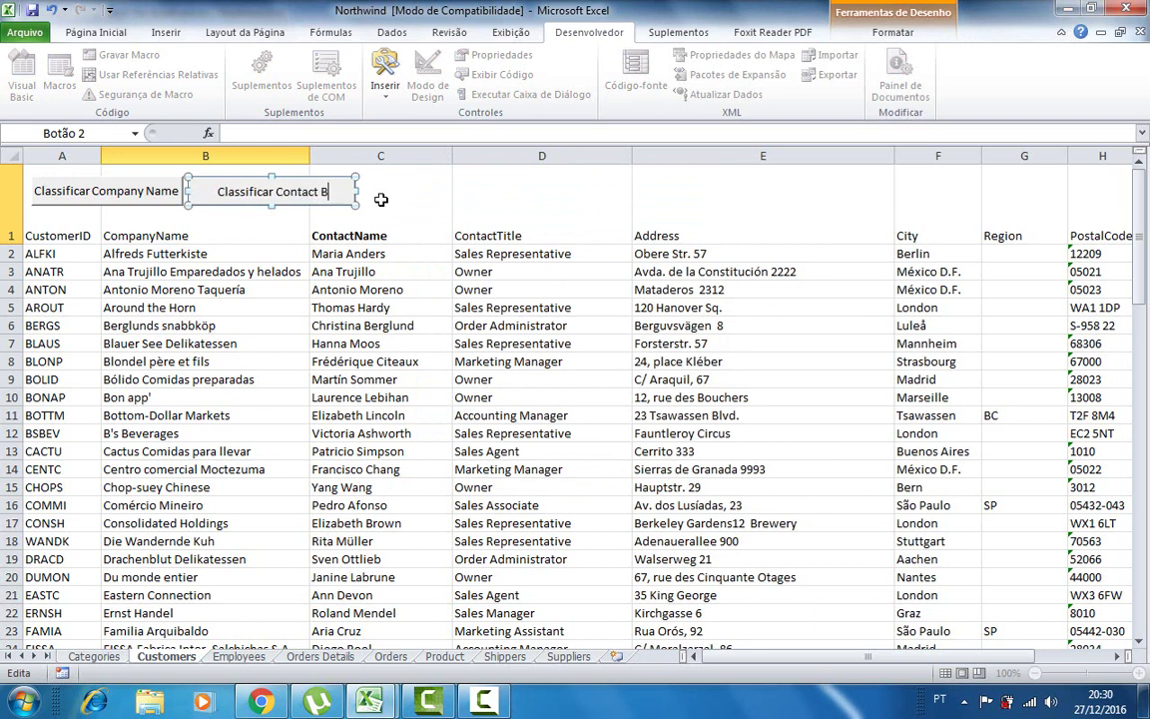
pyautogui.write('an')
pyautogui.press('BackSpace')
pyautogui.press('BackSpace')
pyautogui.press('BackSpace')
# Finish the 'Classificar Contact Name' label and run it to sort customers by ContactName.
pyautogui.write('Na')
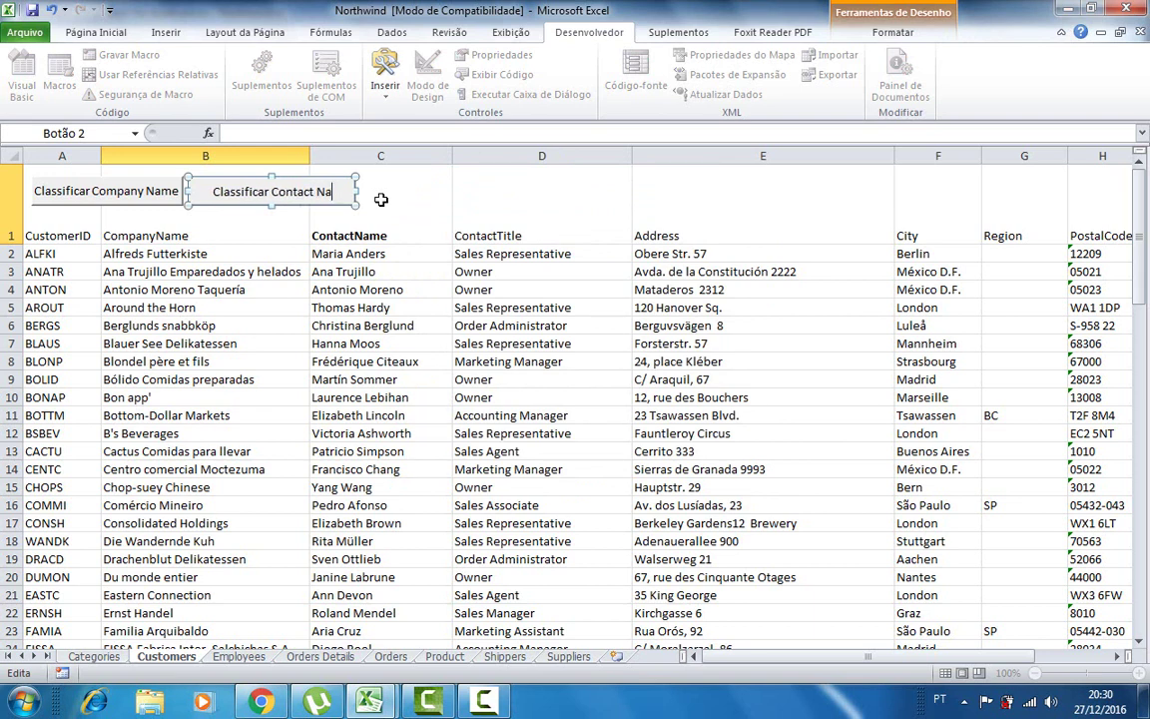
pyautogui.write('me')
pyautogui.click(268, 200)
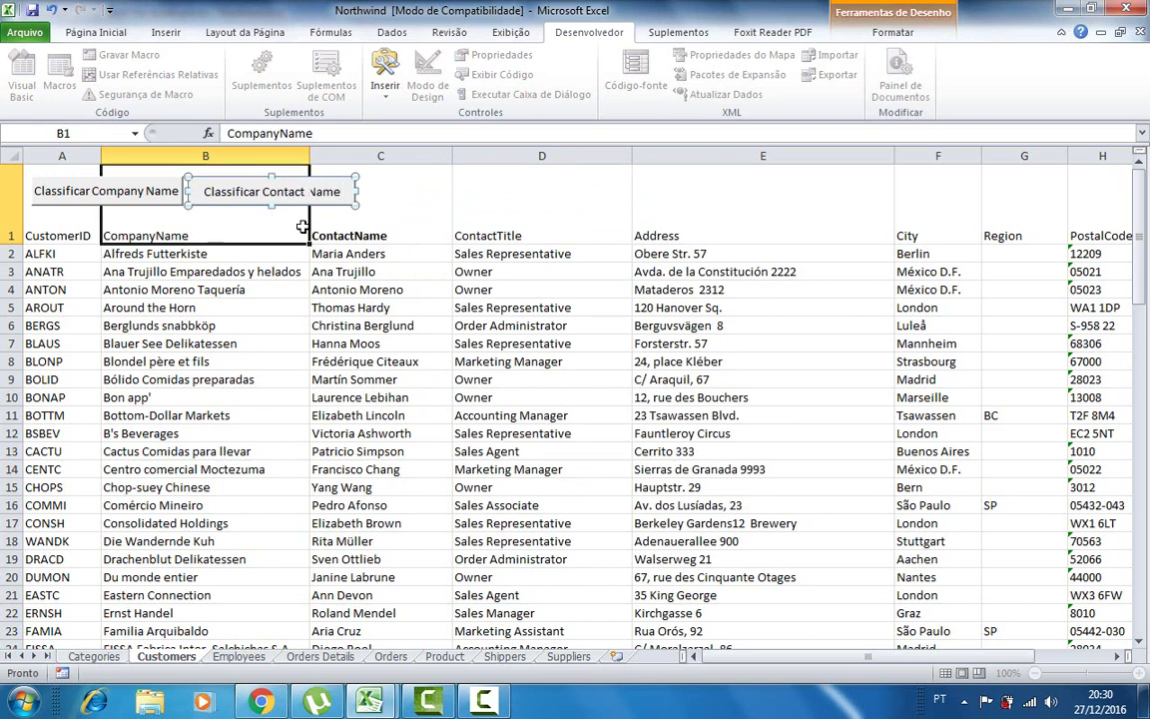
pyautogui.click(240, 192)
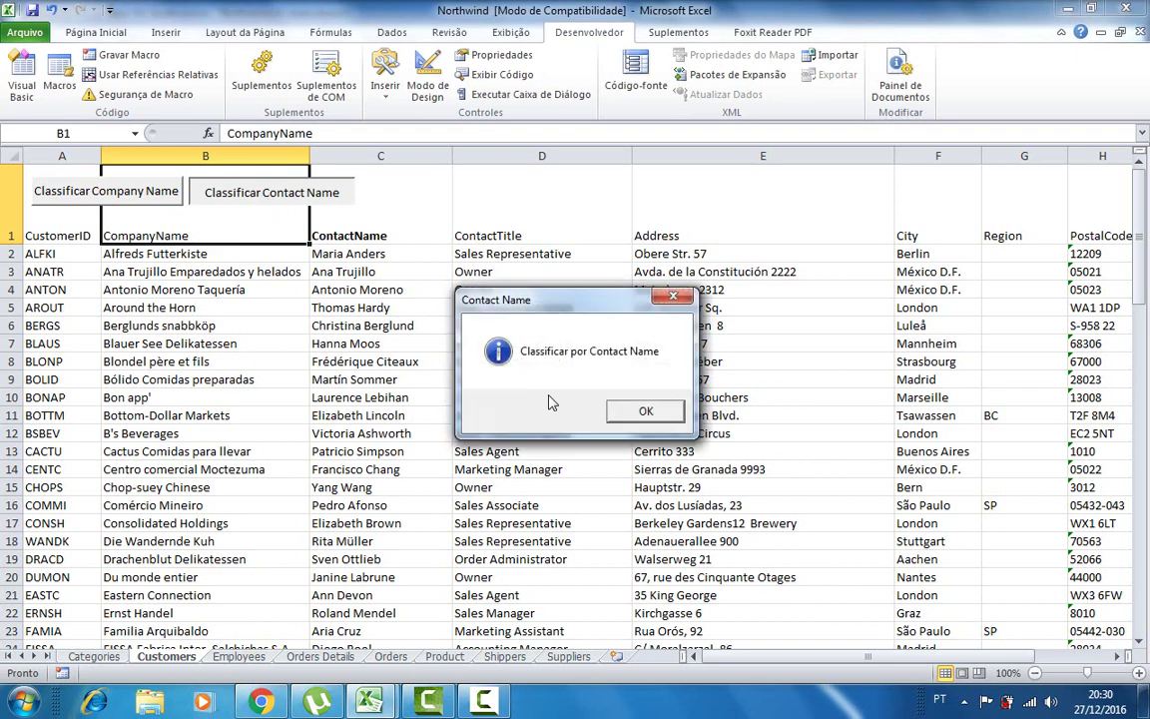
pyautogui.click(645, 409)
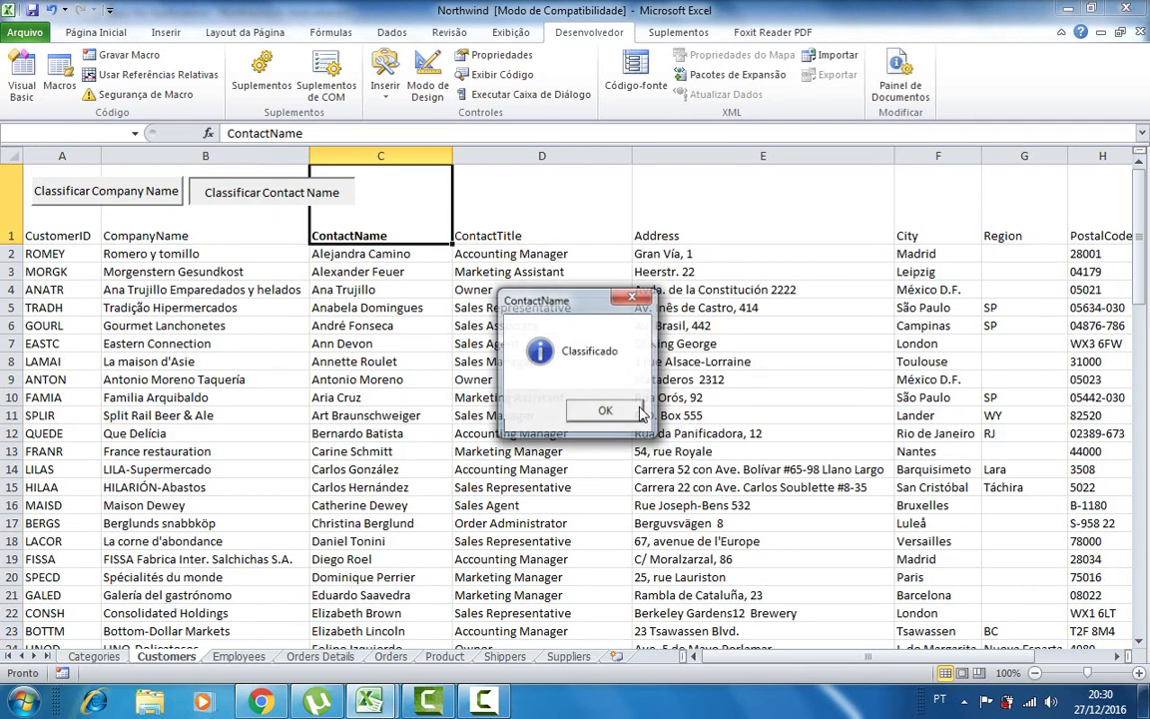
pyautogui.click(595, 411)
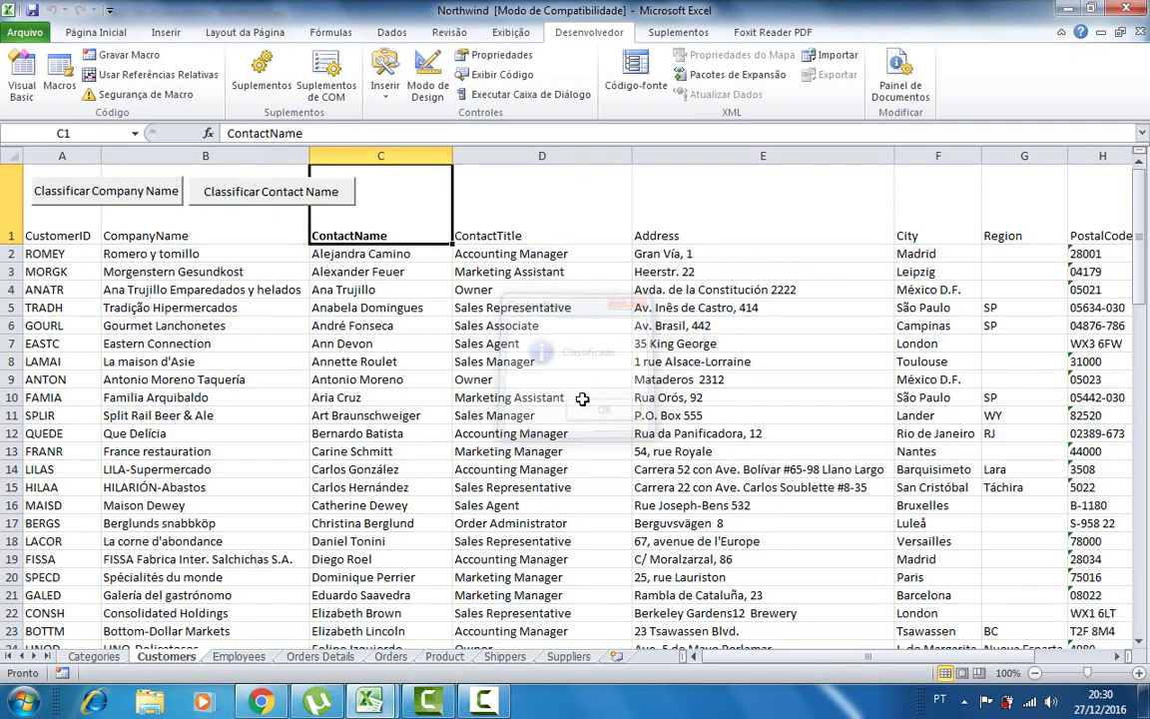
# Run Classificar Company Name to restore CompanyName order, then click cell D5.
pyautogui.click(120, 190)
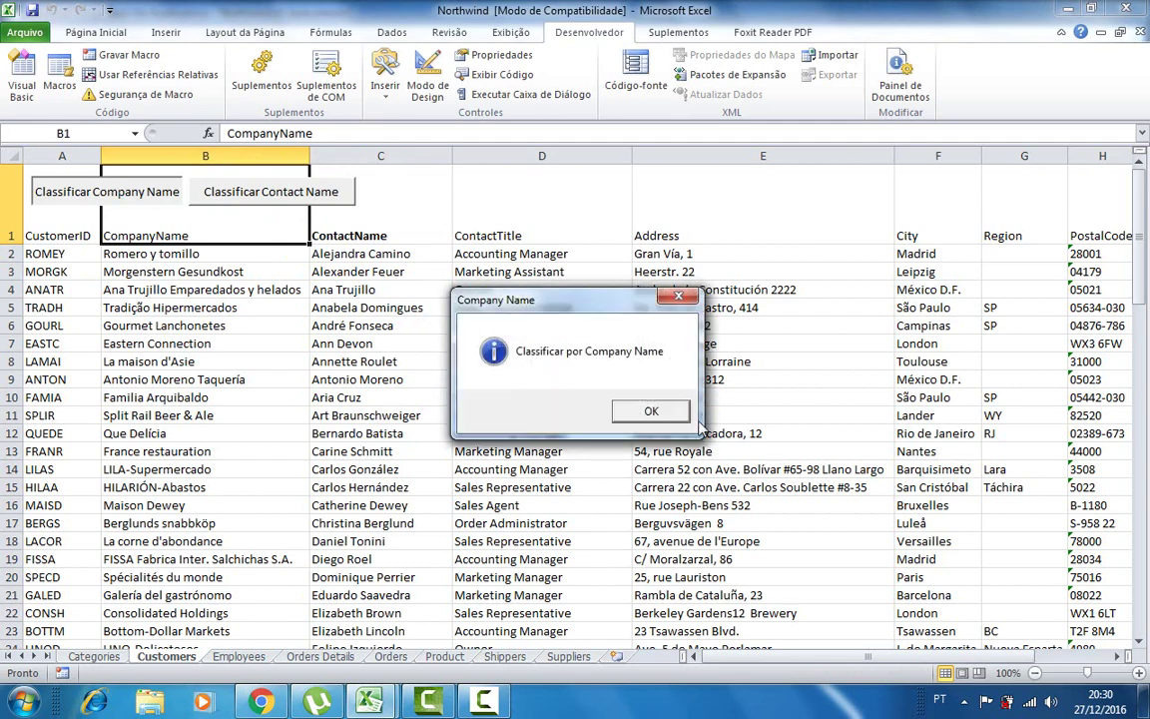
pyautogui.click(650, 412)
pyautogui.click(597, 412)
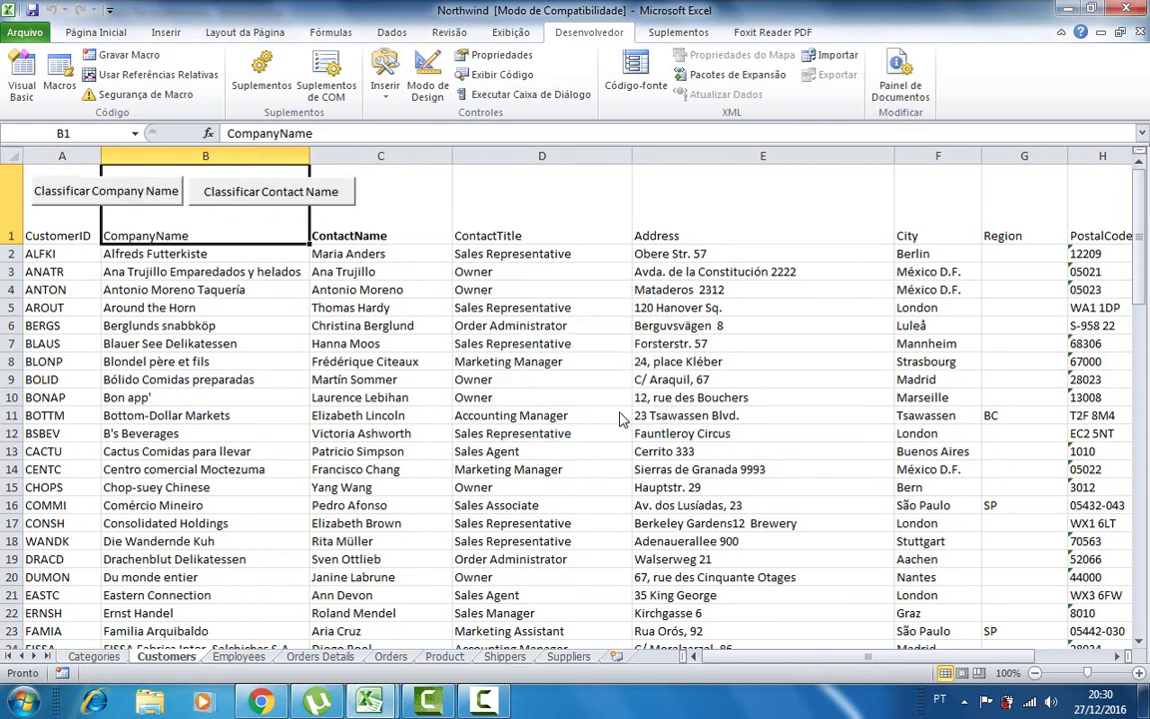
pyautogui.click(457, 306)
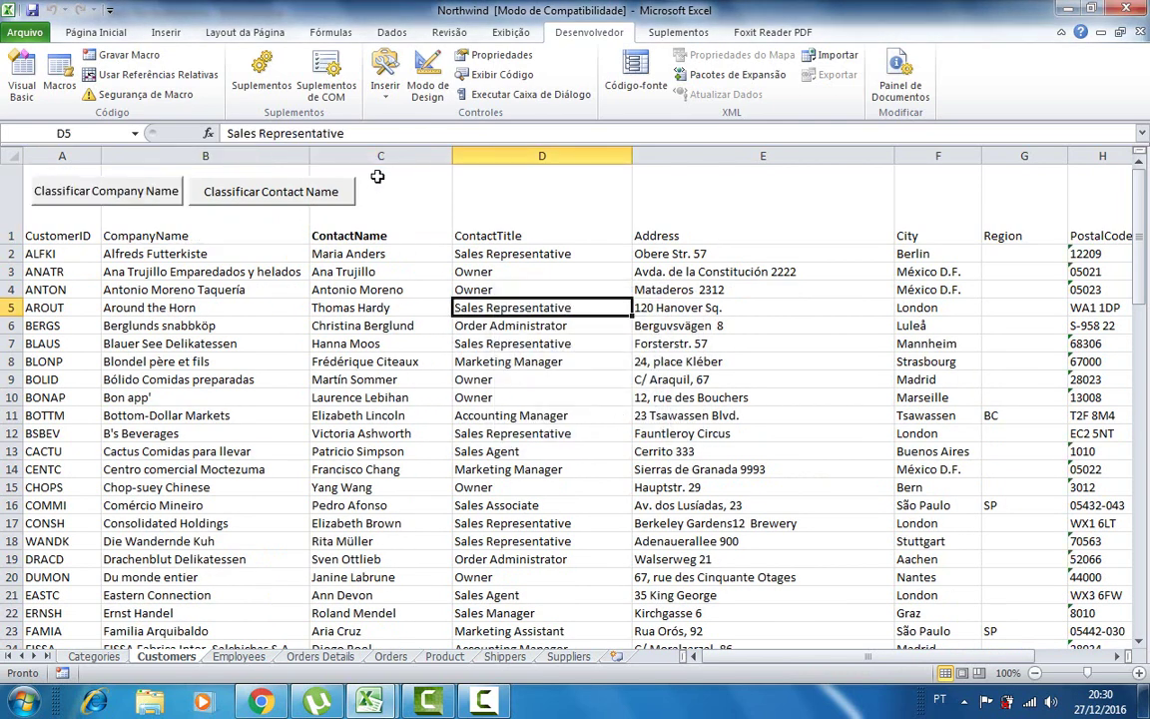